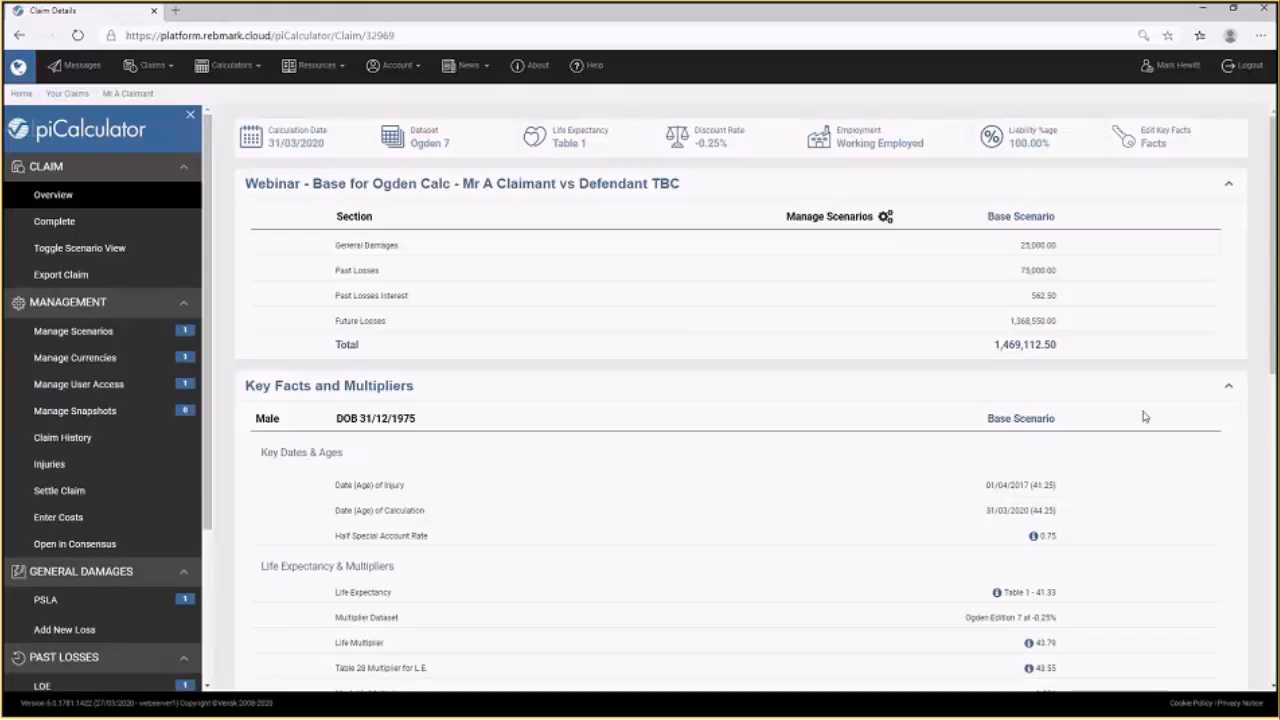
Zoom the browser page in to enlarge the claim overview.
click(1261, 35)
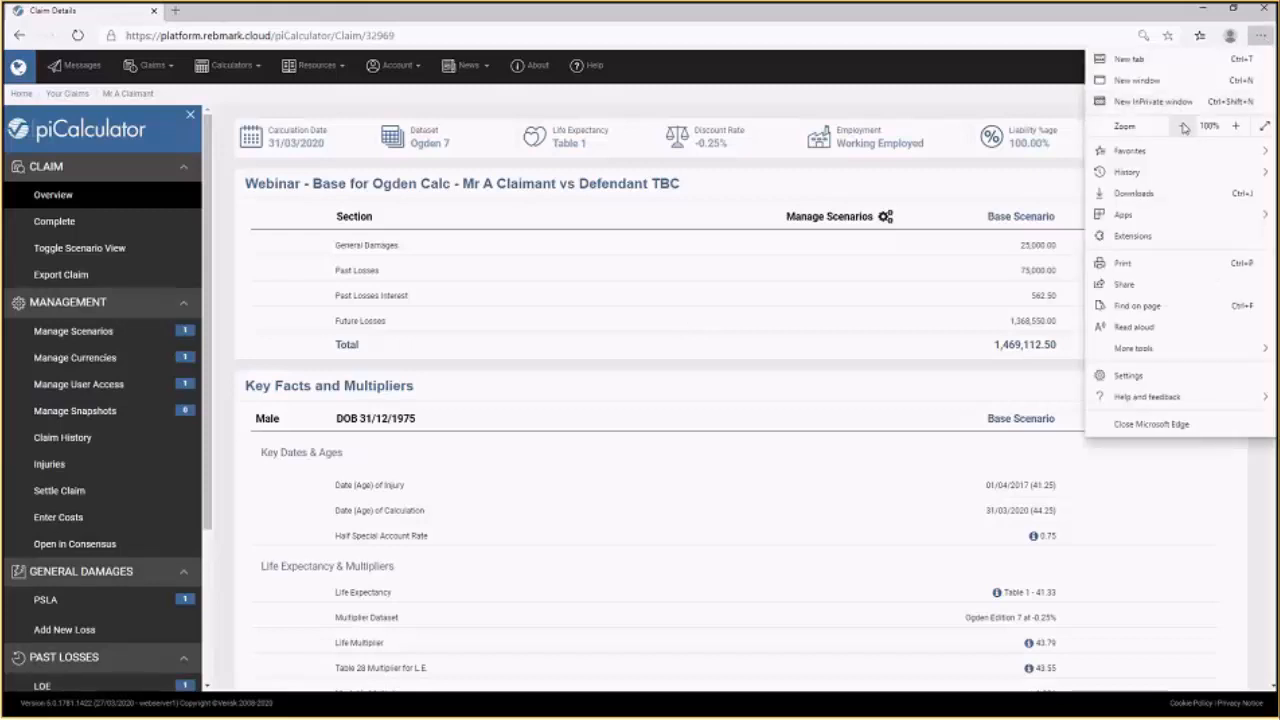
click(1183, 126)
click(1236, 126)
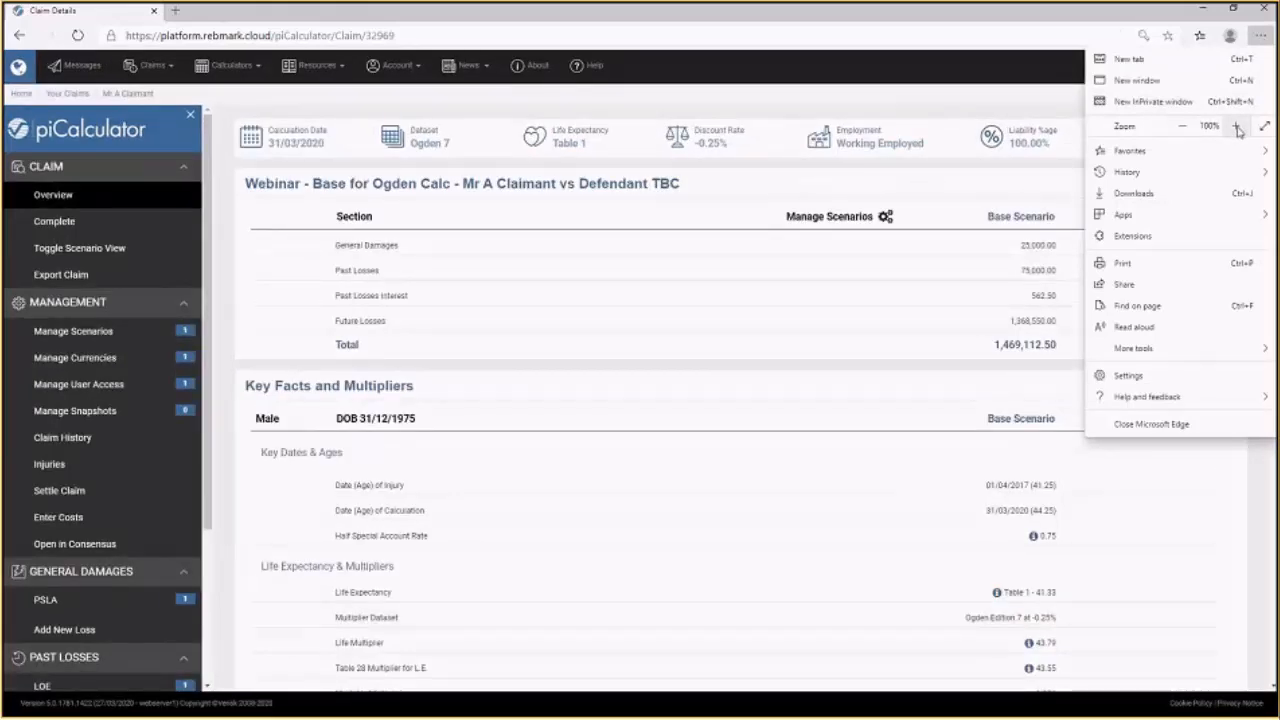
click(1237, 126)
click(661, 334)
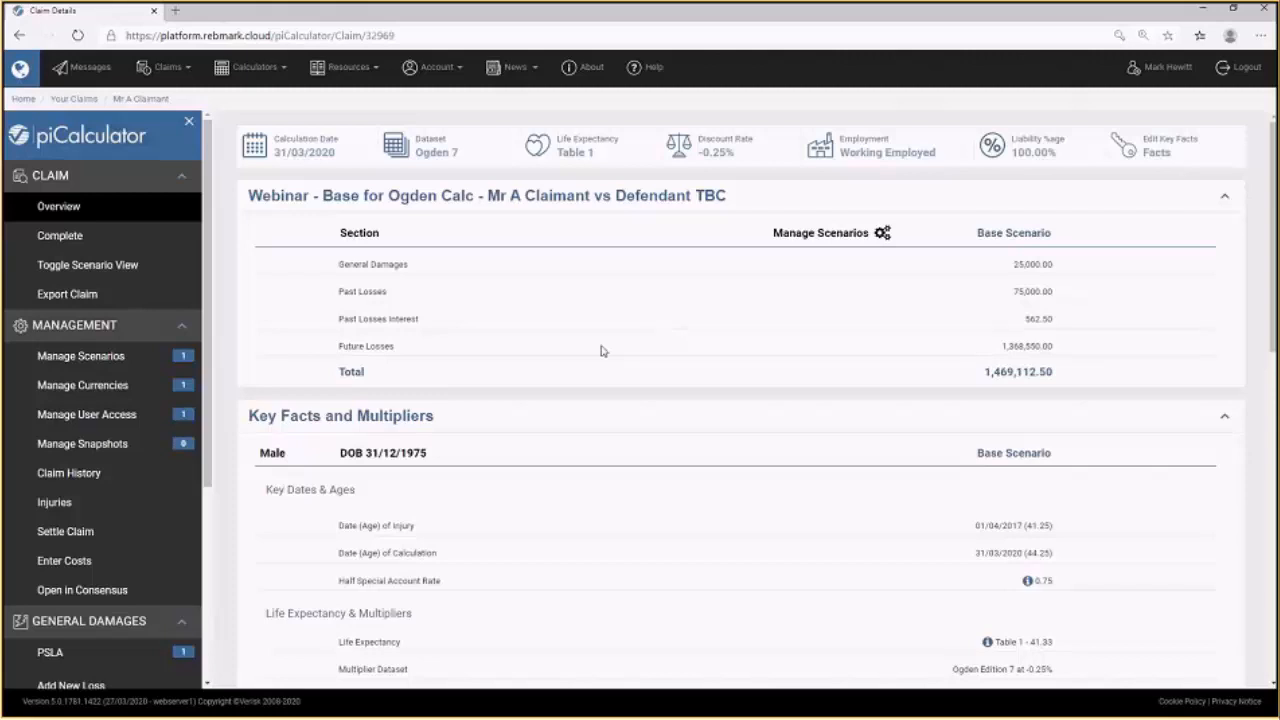
Open the claim's scenario manager and rename the base scenario to Ogden 7.
click(87, 332)
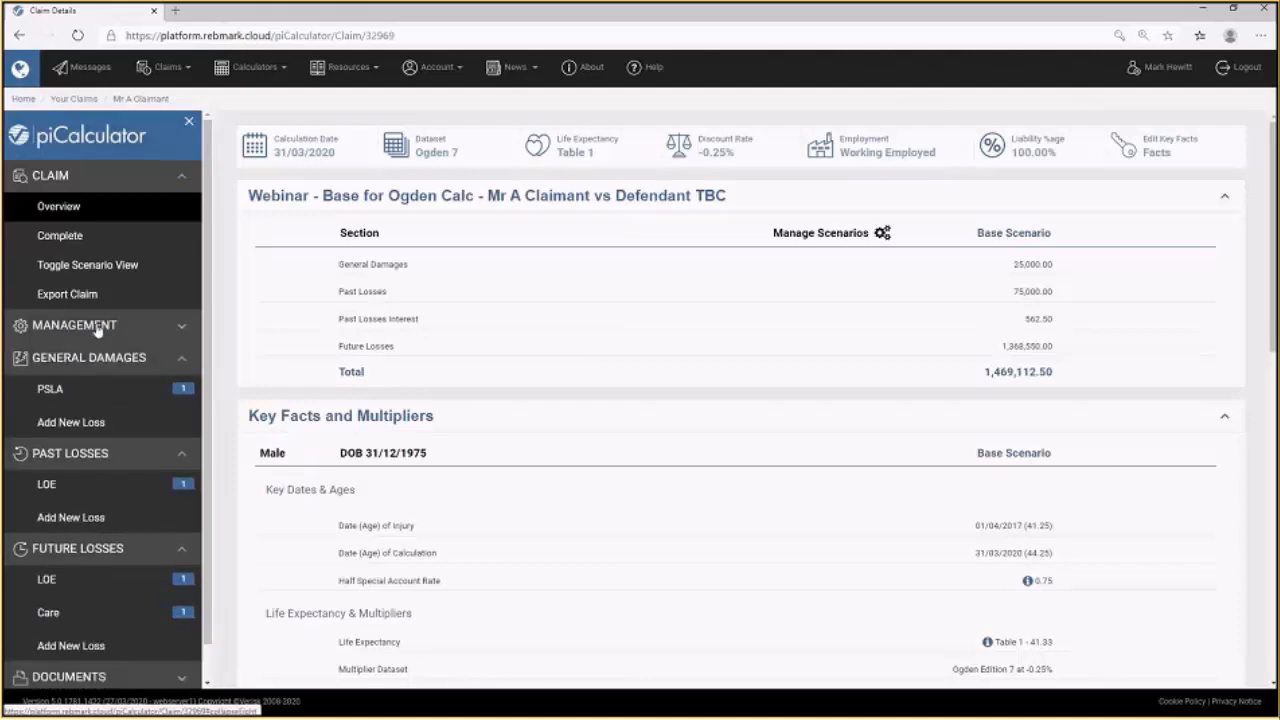
click(92, 334)
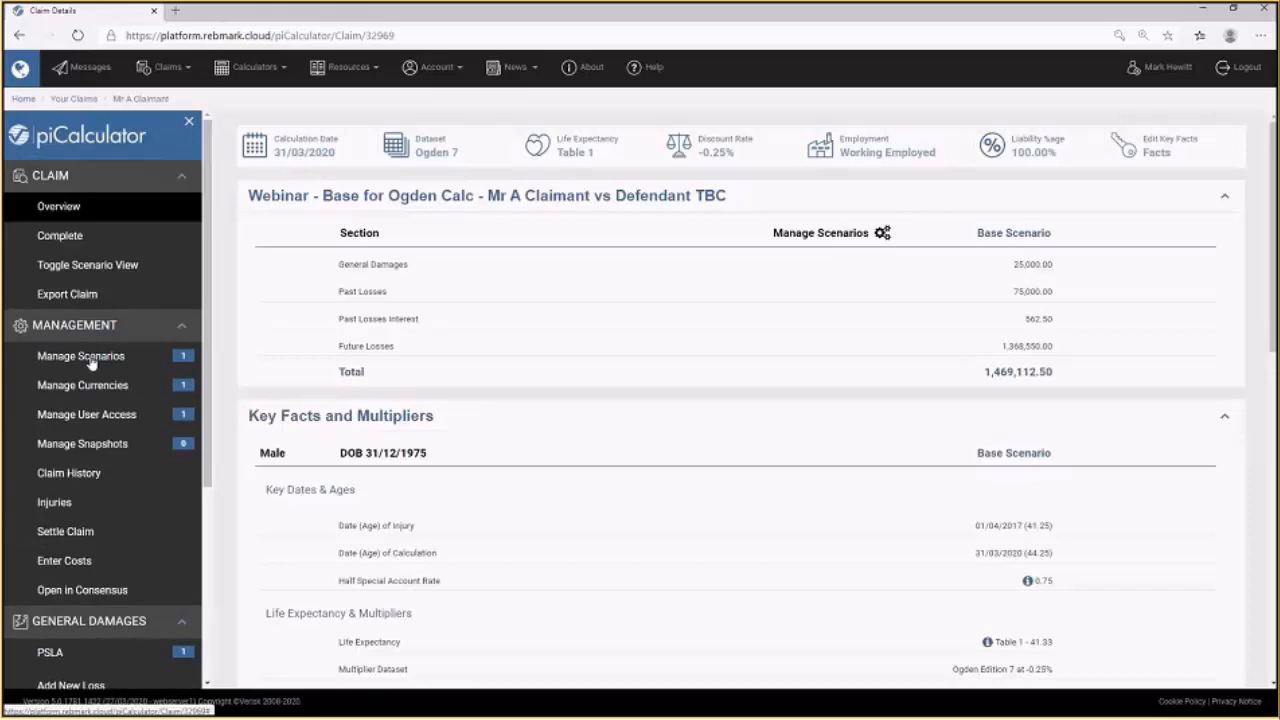
click(91, 362)
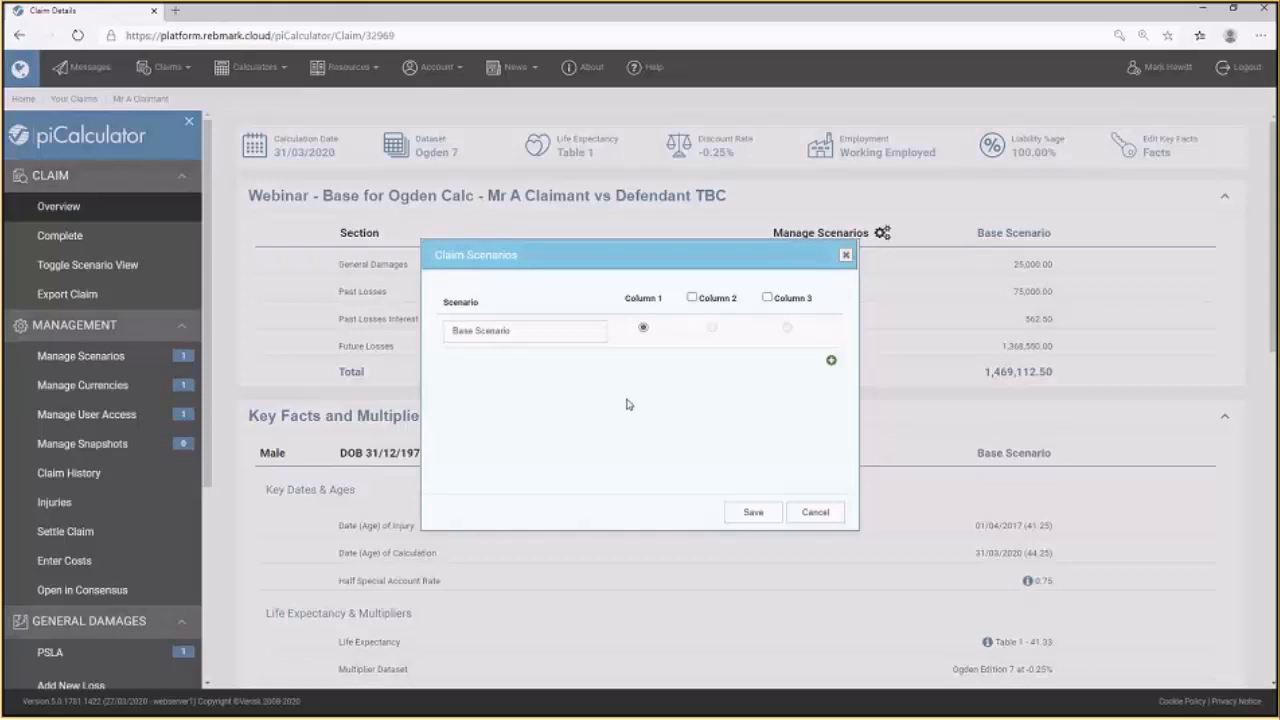
triple_click(492, 334)
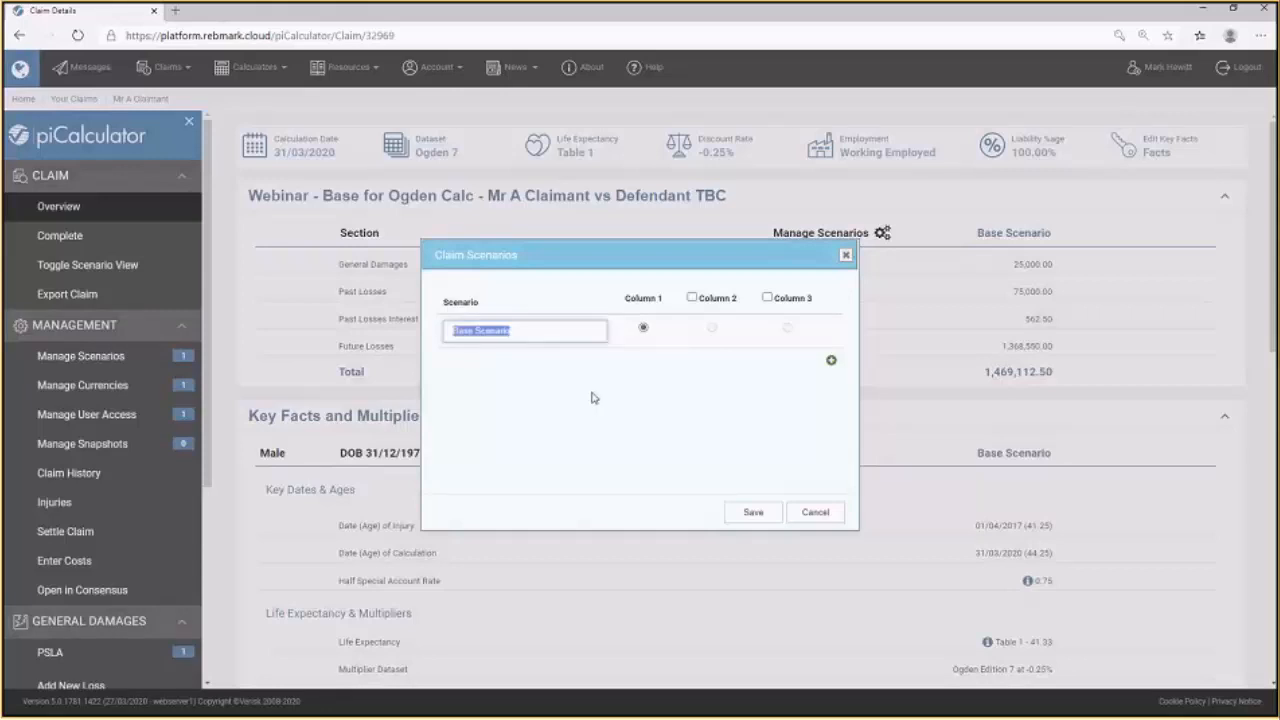
text(Ogden 7)
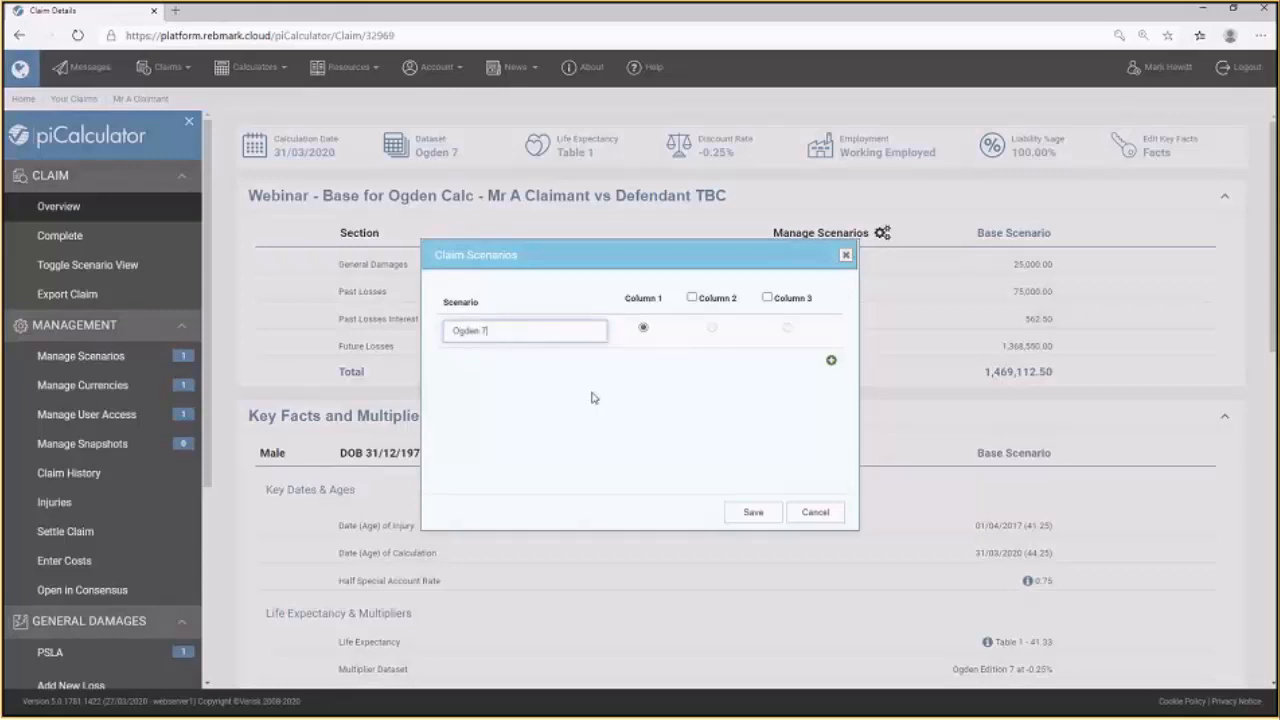
Add a second scenario named Ogden 8, show it in Column 2, and save the scenarios.
click(831, 367)
click(517, 366)
text(O)
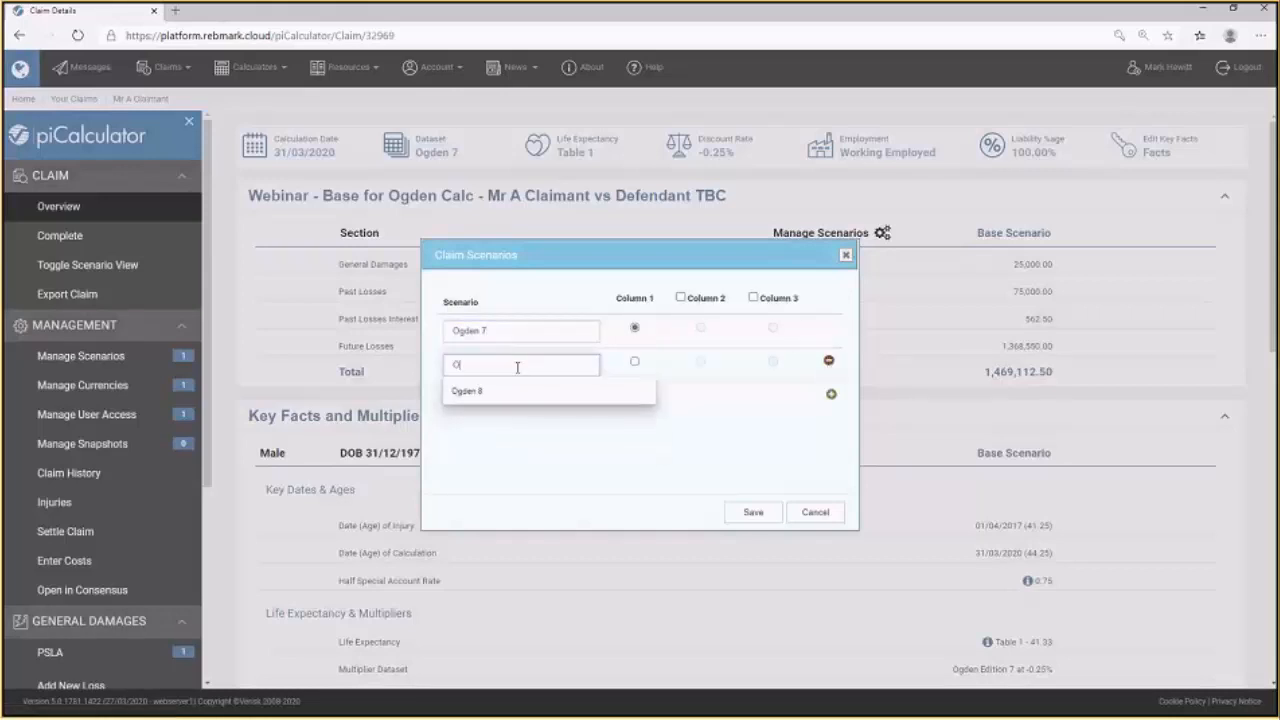
key(Down)
key(Return)
click(681, 297)
click(700, 362)
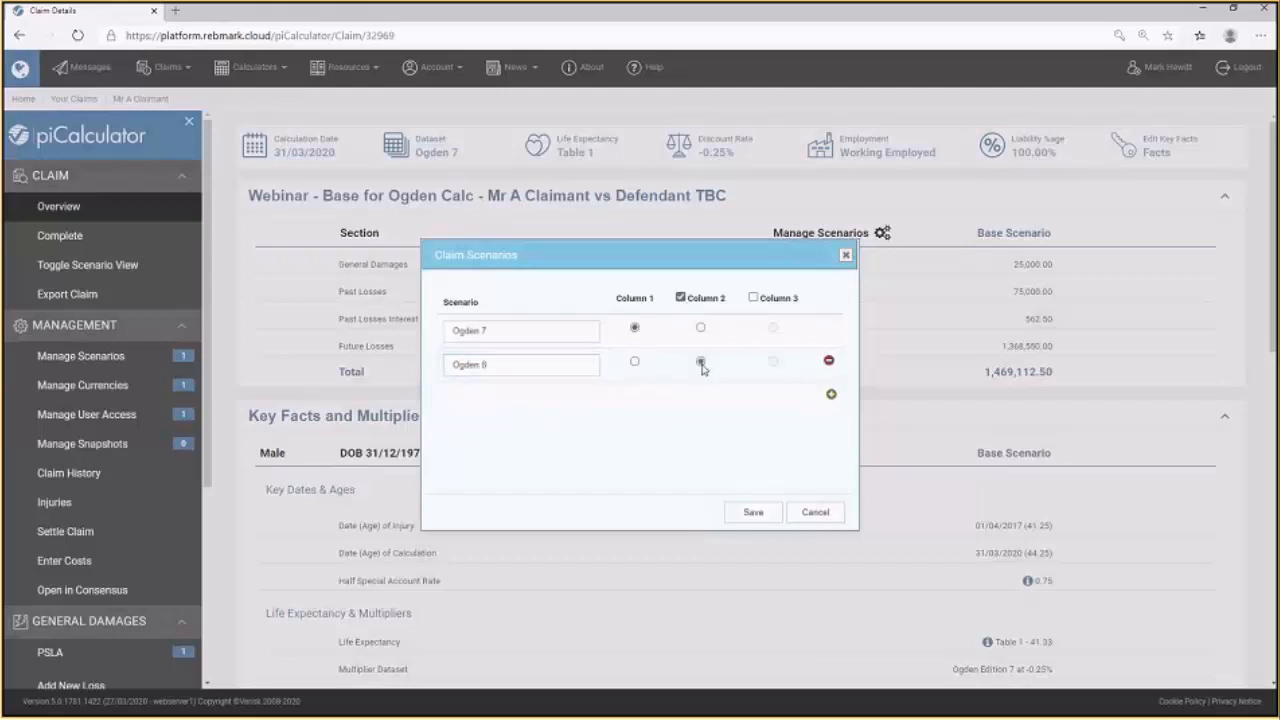
click(762, 513)
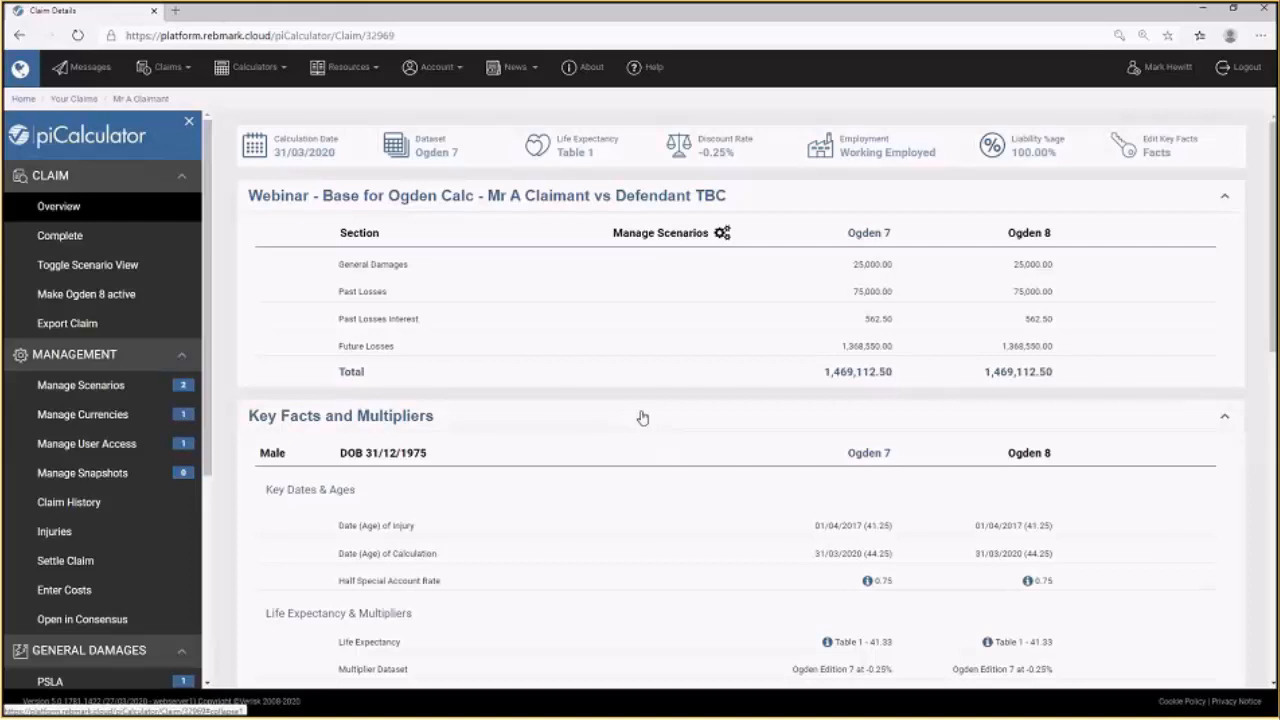
Change the dataset to Ogden Edition 8 (Draft) for the Ogden 8 scenario only.
click(463, 149)
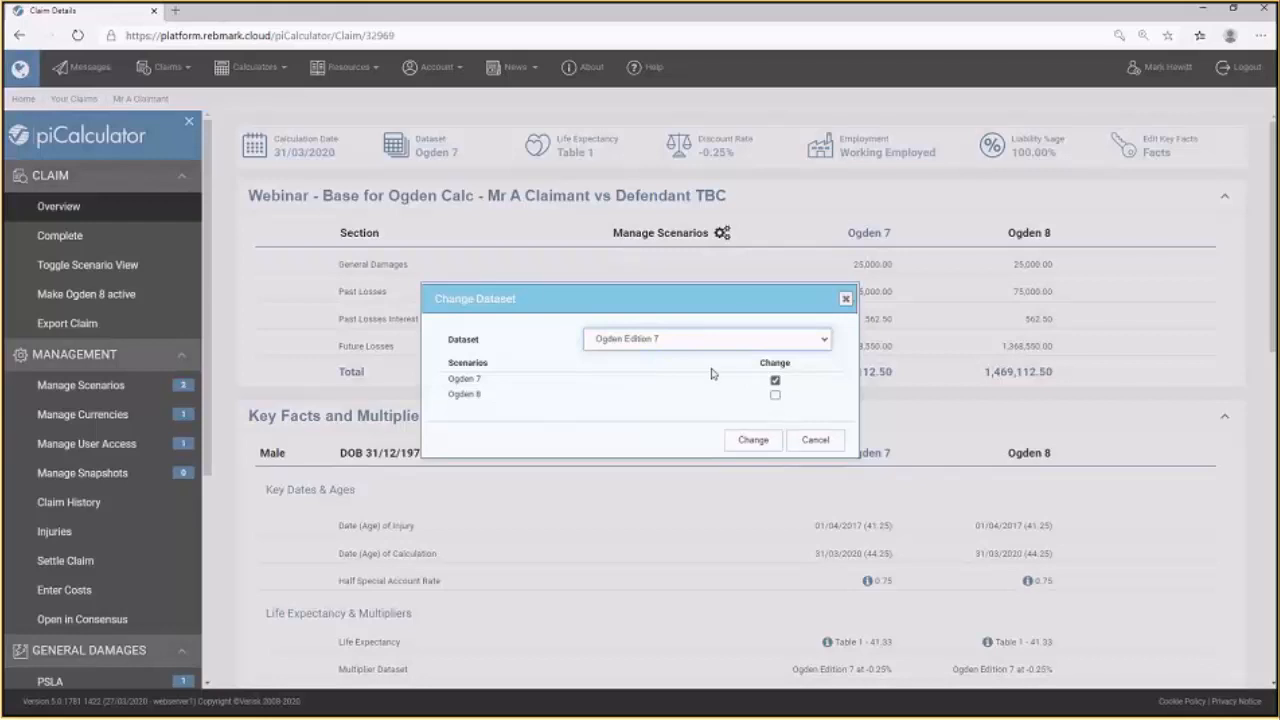
click(646, 343)
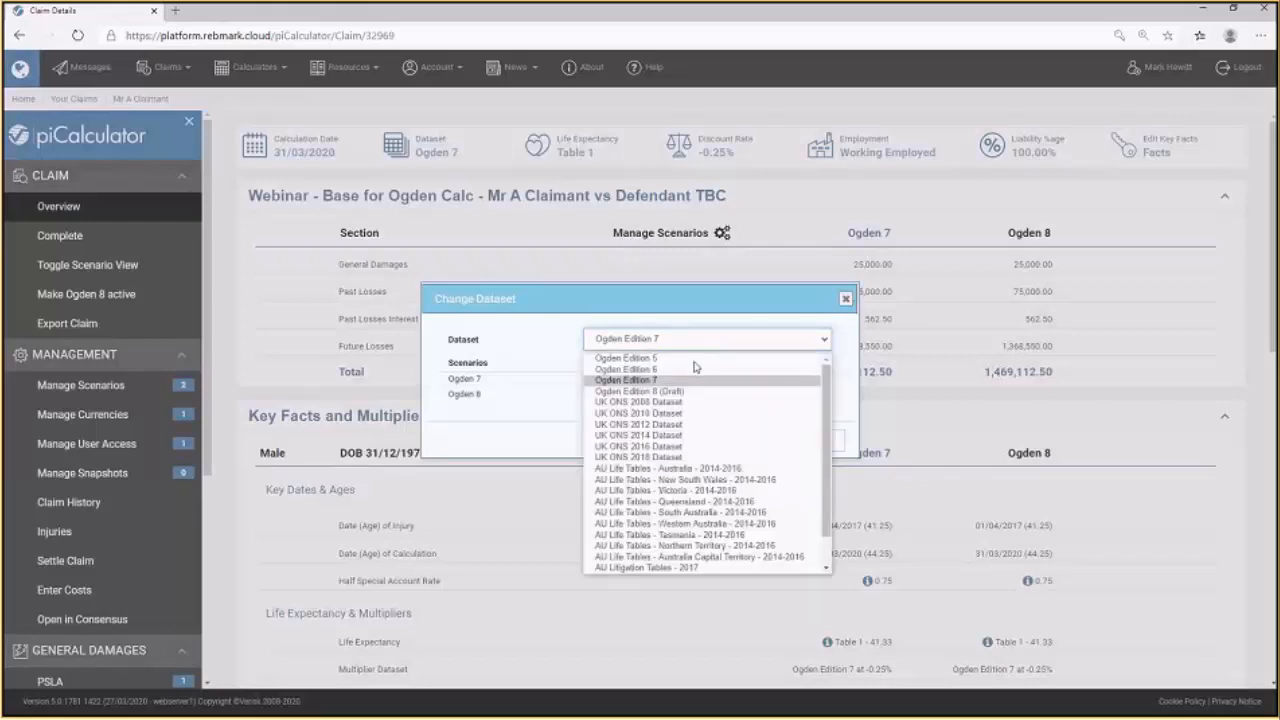
click(660, 391)
click(775, 395)
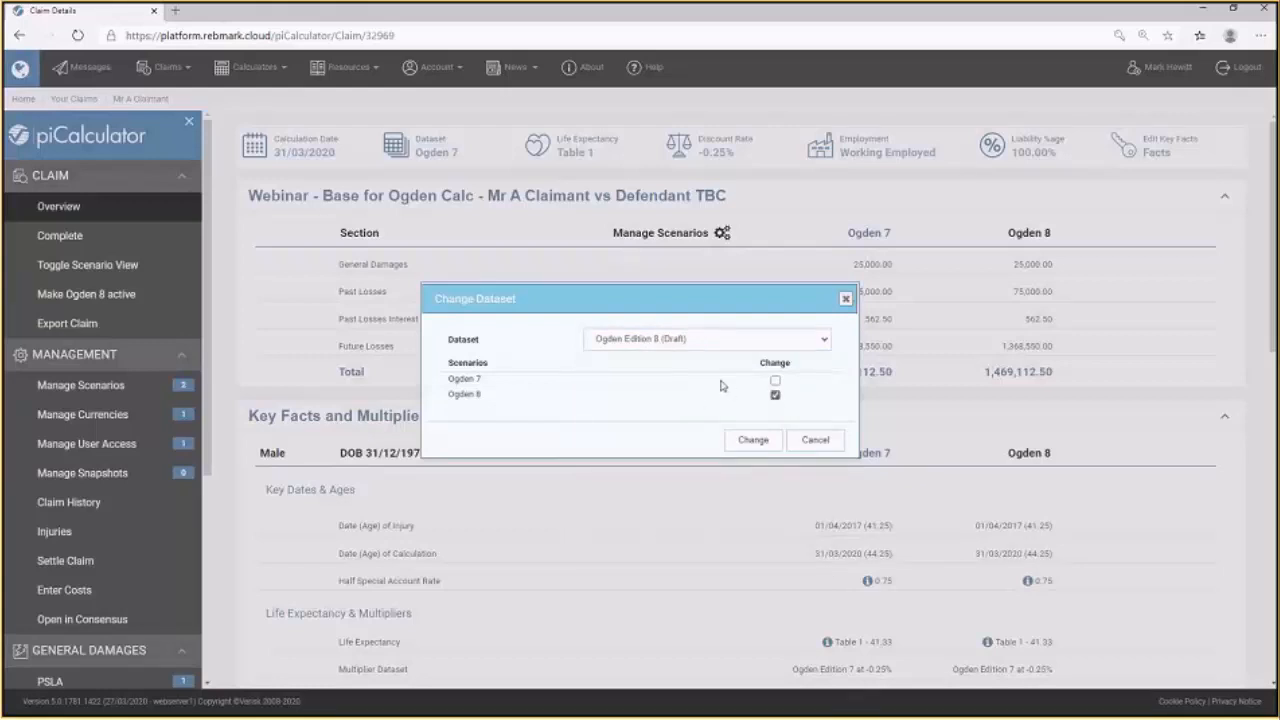
click(755, 445)
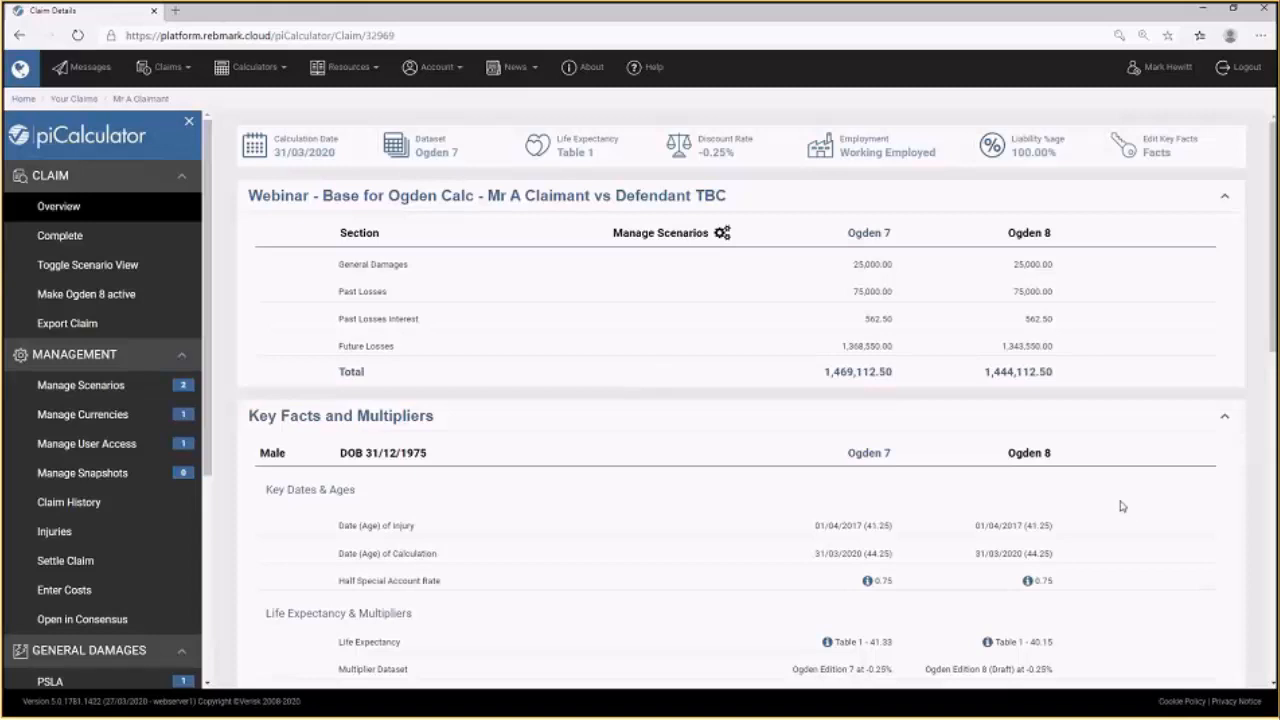
Scroll through the claim overview to compare both scenarios' multipliers and future losses.
scroll(1121, 506, down, 2)
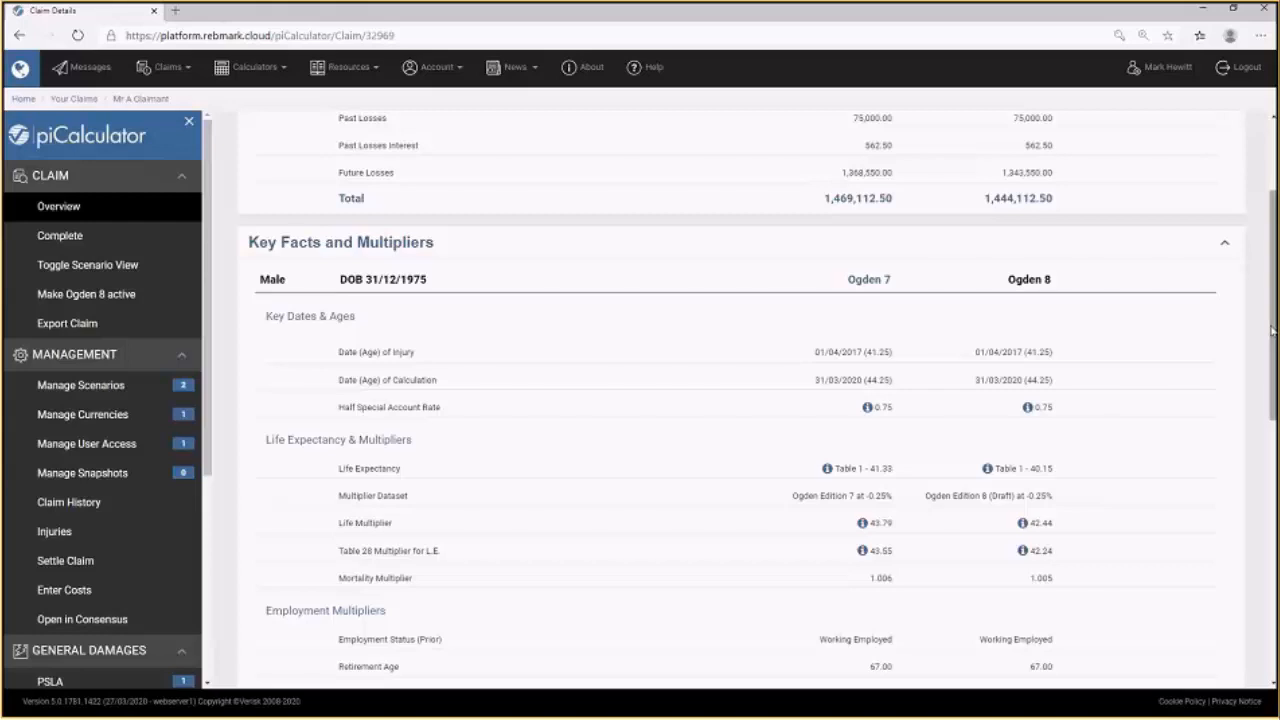
drag(1272, 330, 1276, 376)
scroll(1276, 376, down, 4)
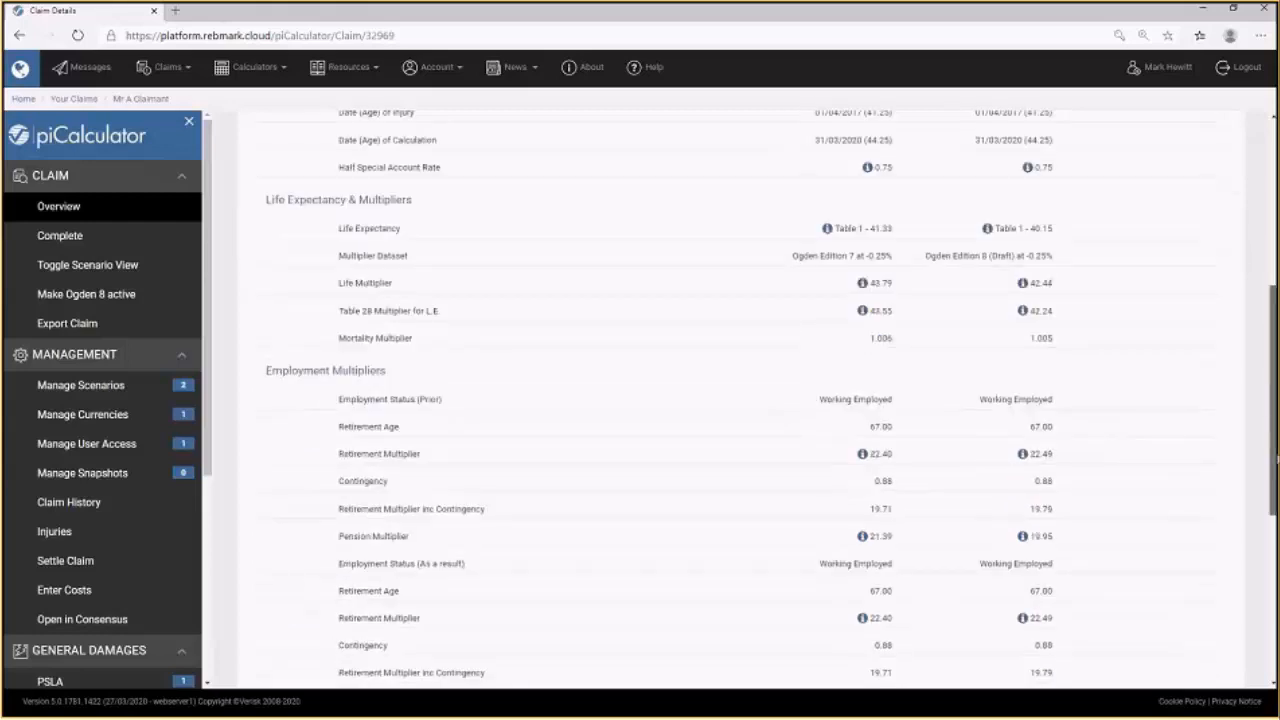
click(357, 600)
scroll(1117, 567, down, 2)
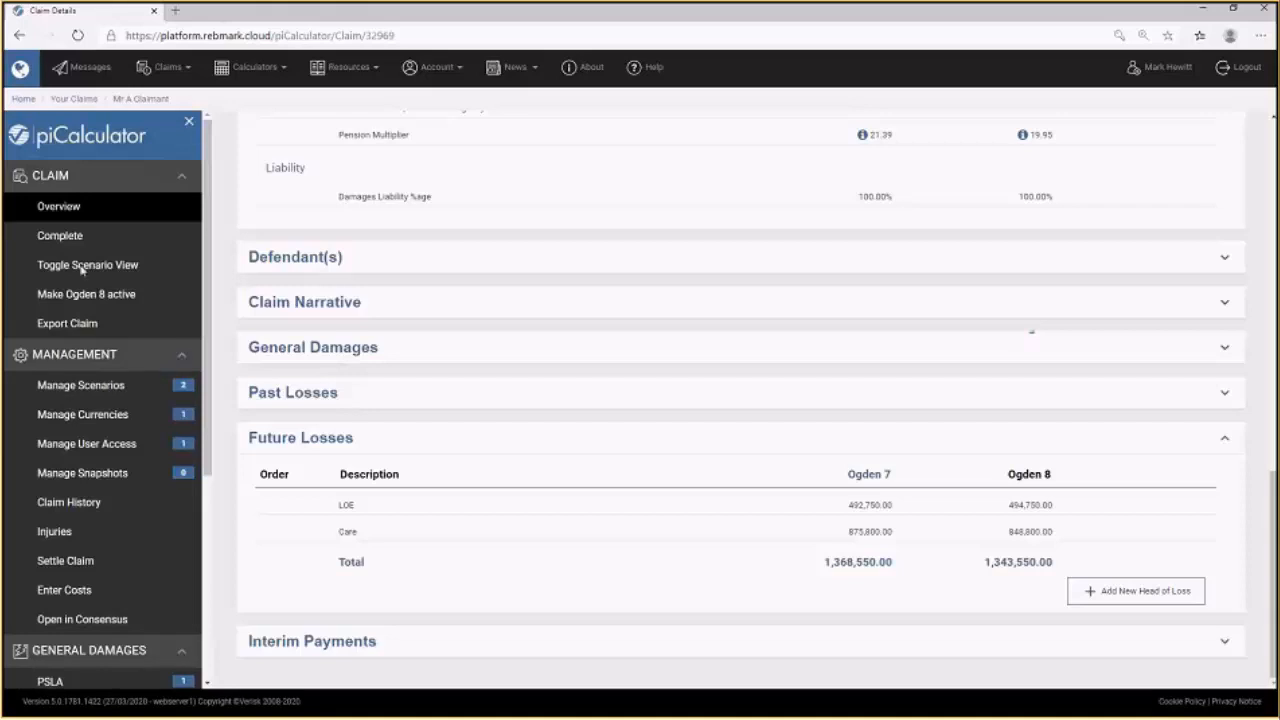
Open the Webinar - Base for Life Expectancy claim and rename its base scenario to Our Position.
click(74, 99)
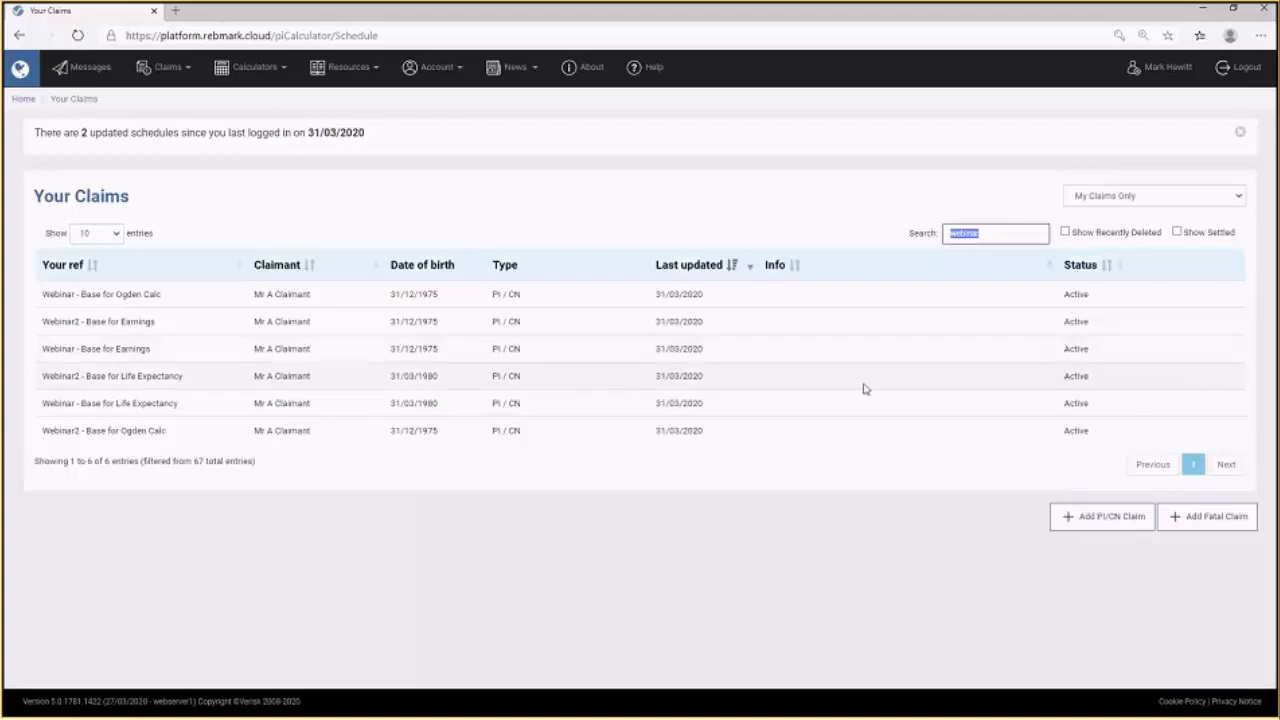
click(1193, 406)
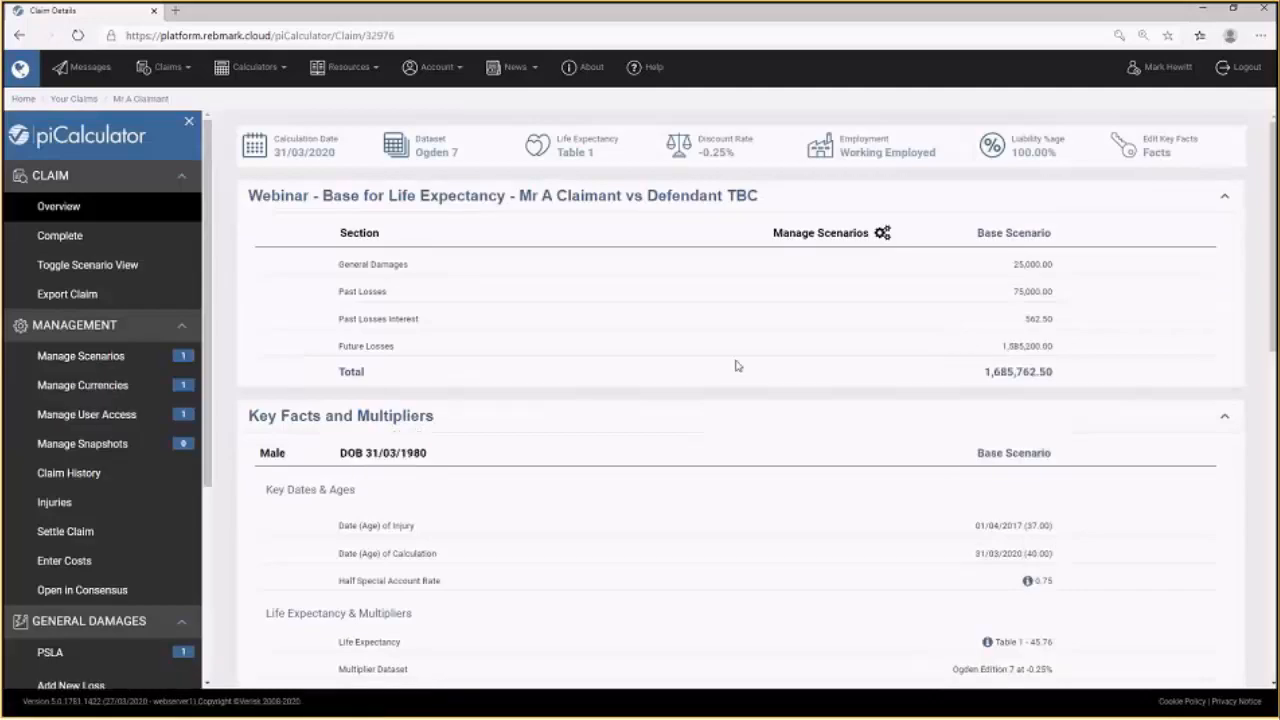
click(90, 364)
text(OU)
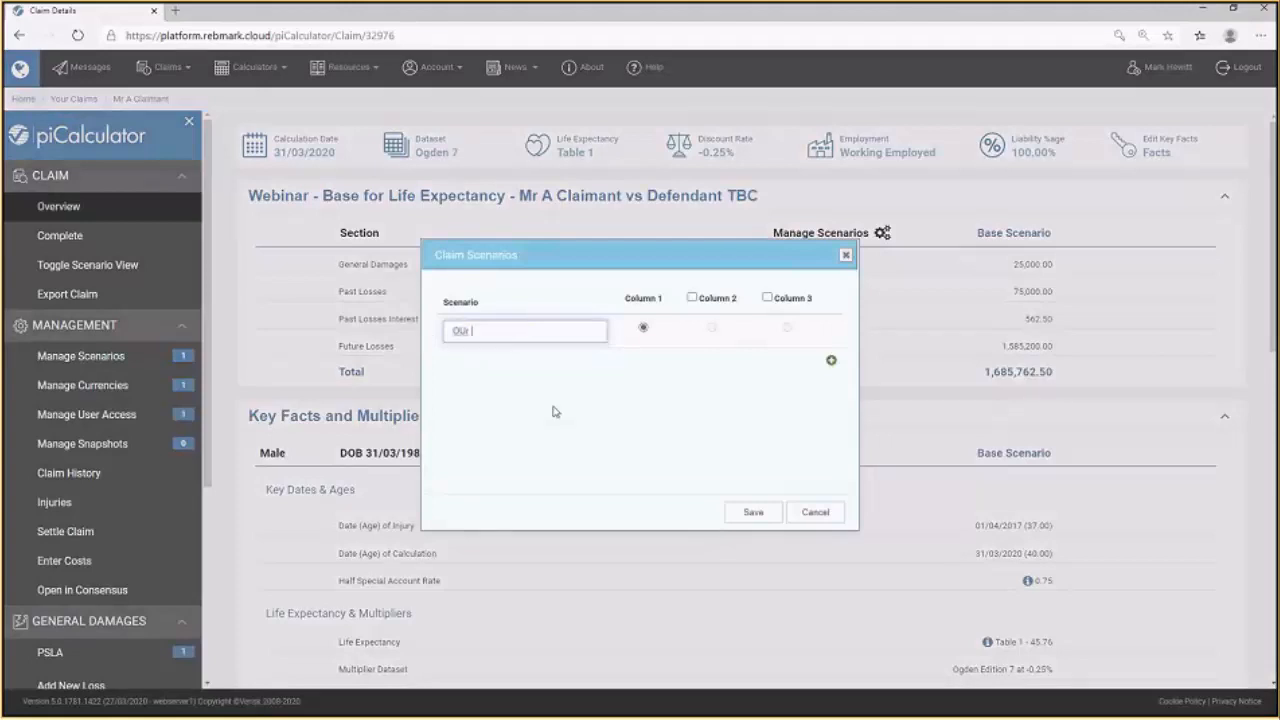
key(BackSpace)
text(ur Position)
Add a scenario named Defendant Position and show it in Column 2.
click(831, 360)
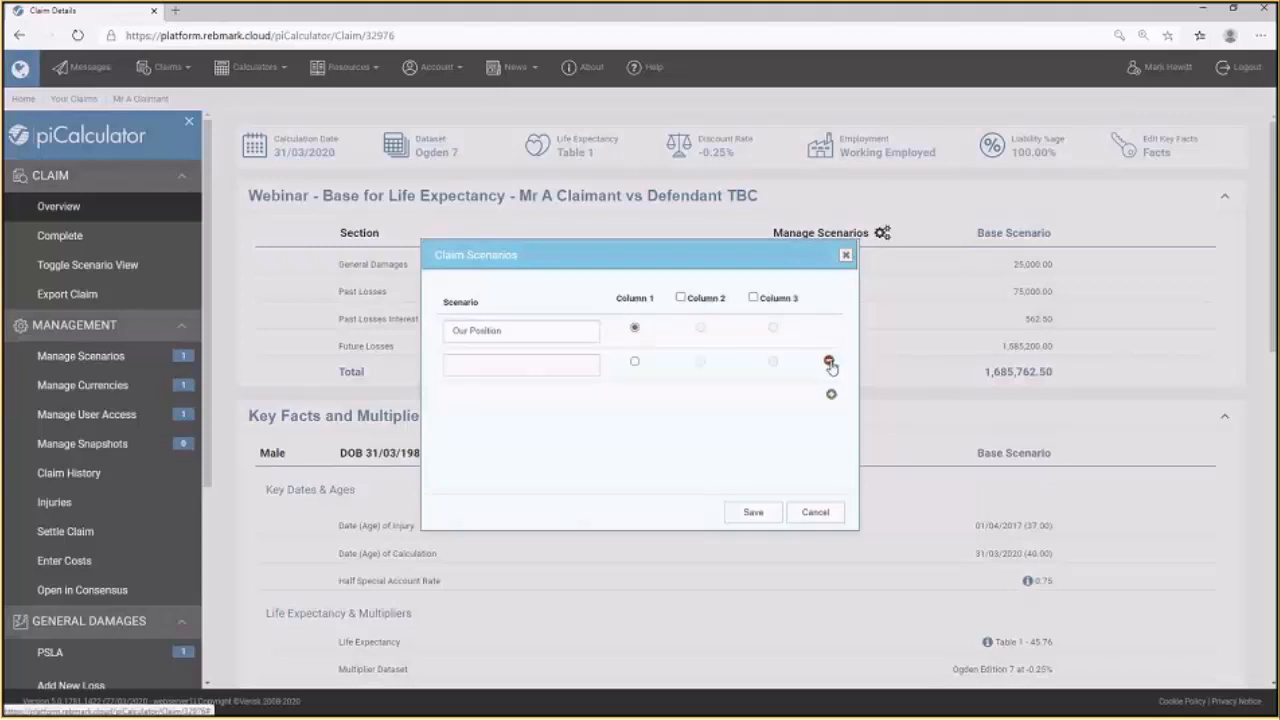
click(475, 365)
text(D)
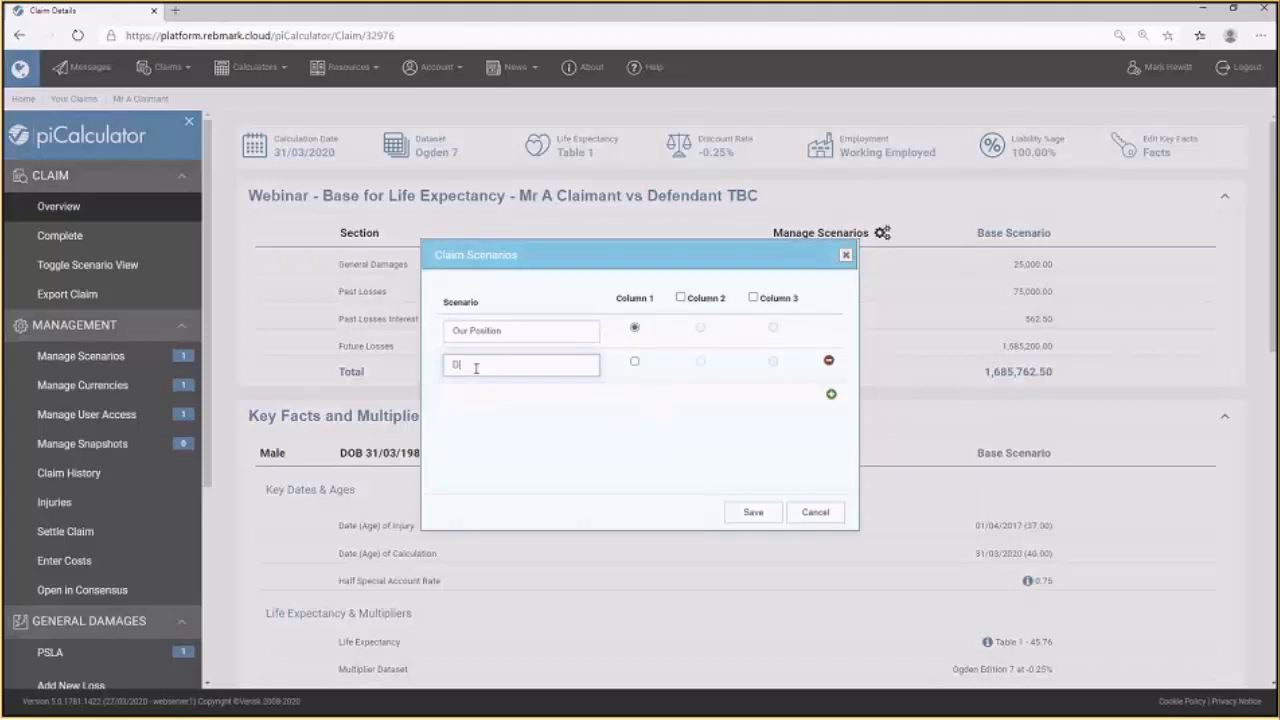
text(efendant Position)
click(681, 297)
click(700, 362)
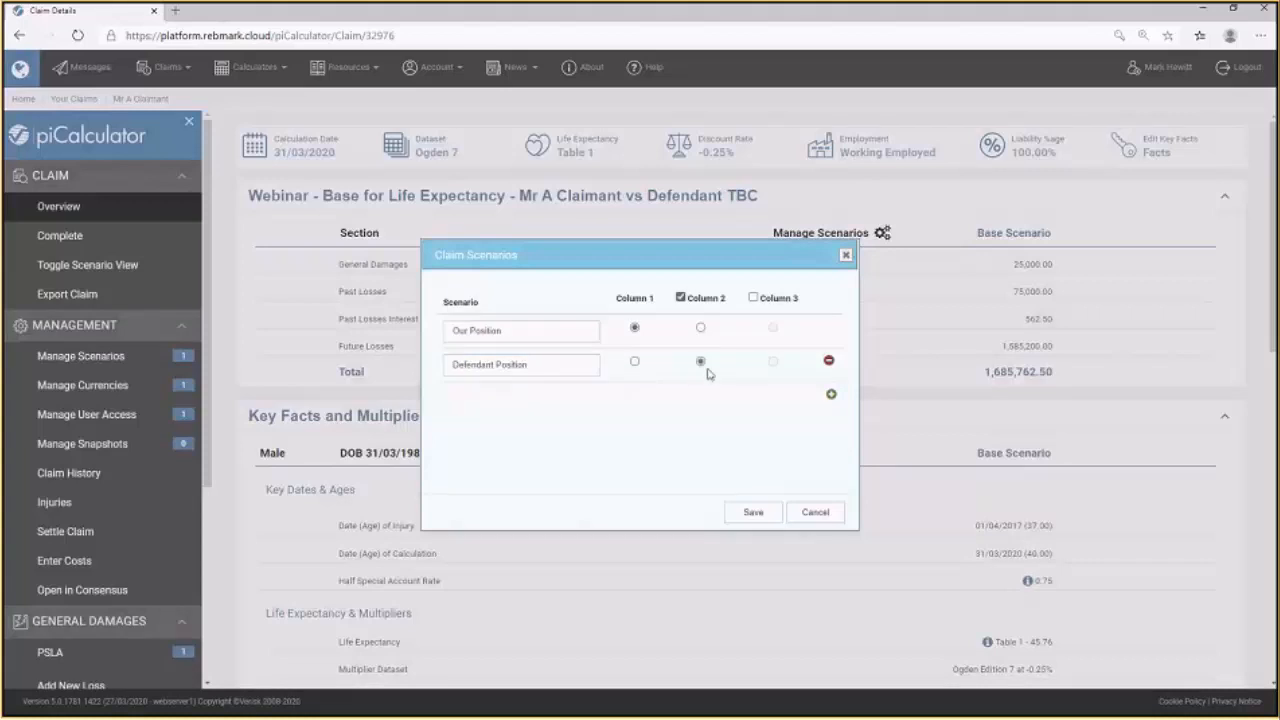
Add a Meet in Middle scenario, show it in Column 3, and save the scenarios.
click(830, 395)
click(509, 407)
text(Meet in Middle)
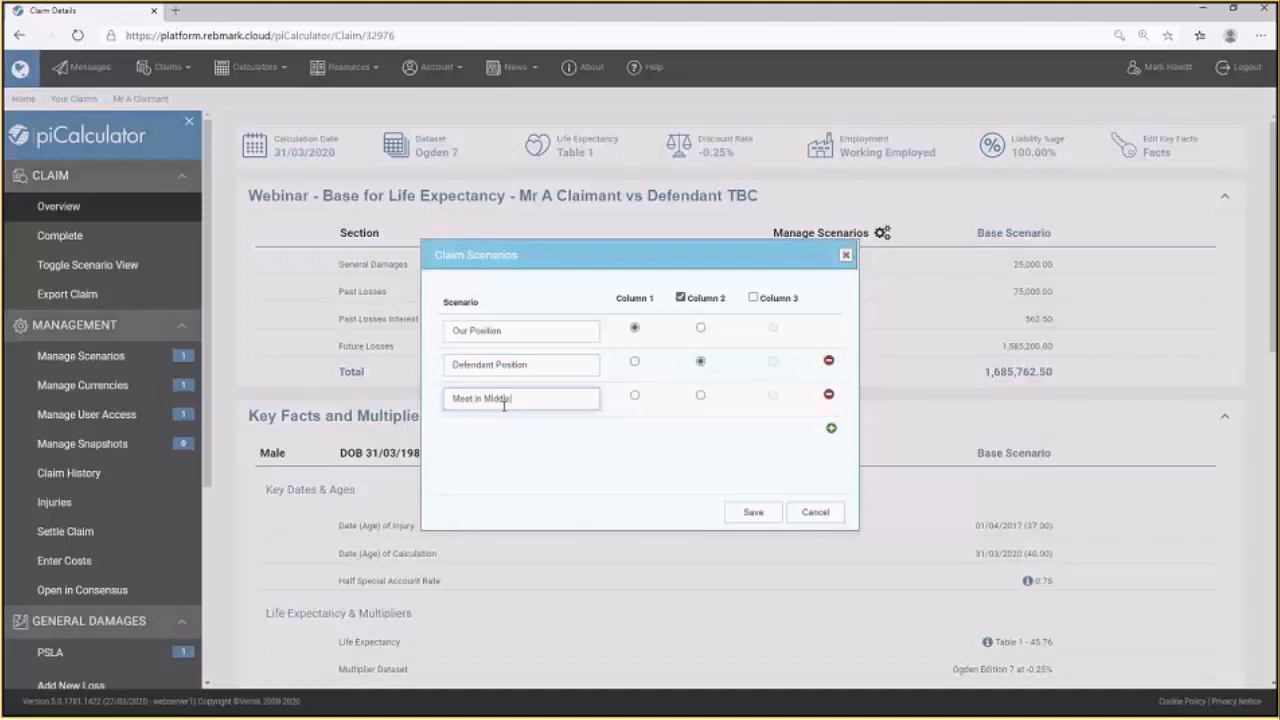
click(754, 298)
click(760, 515)
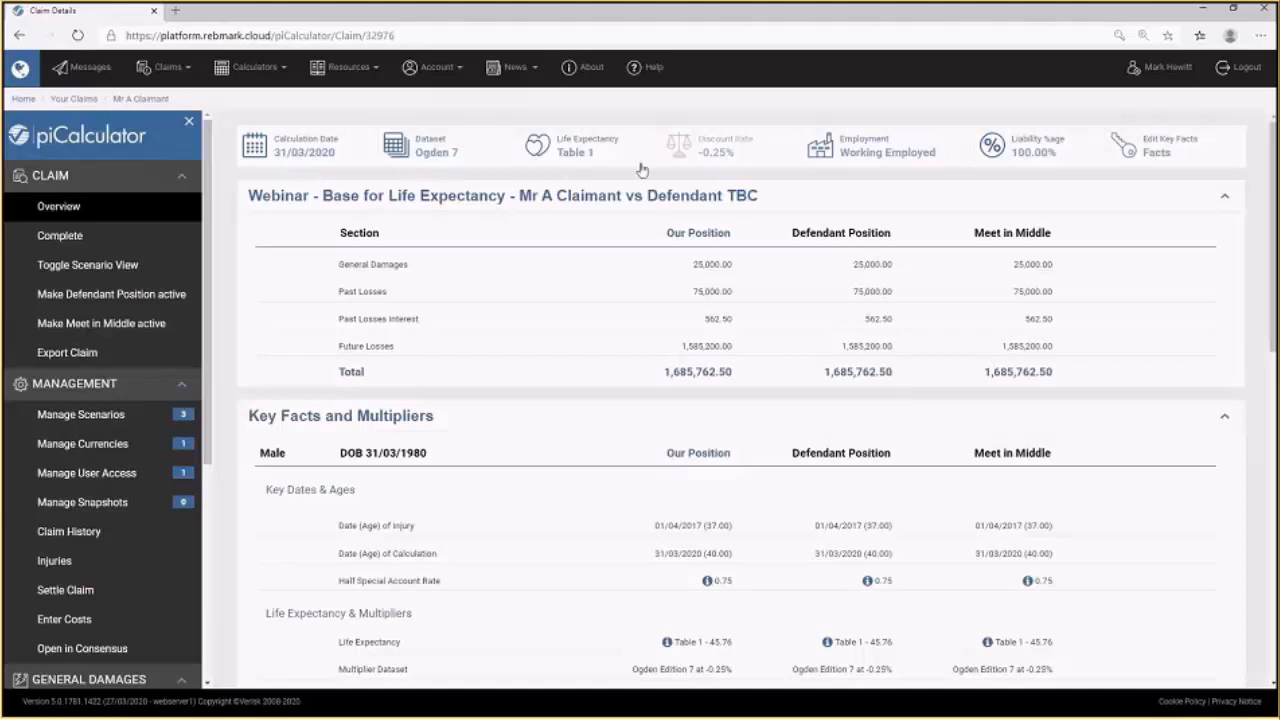
Set Our Position's life expectancy to Impaired, 5 years reduction from Standard, with Find Appropriate Age (Table 1 or 2) multipliers.
click(576, 144)
click(610, 299)
click(612, 305)
text(5)
click(718, 305)
click(700, 327)
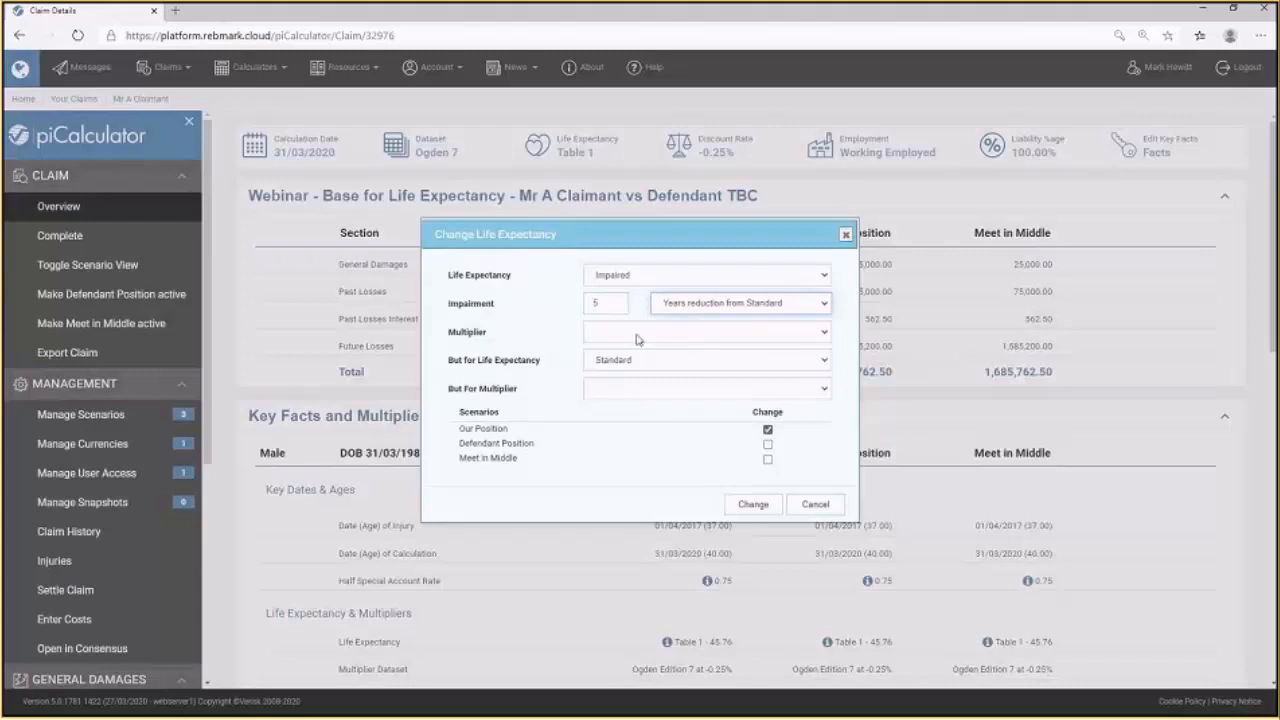
click(637, 340)
click(666, 376)
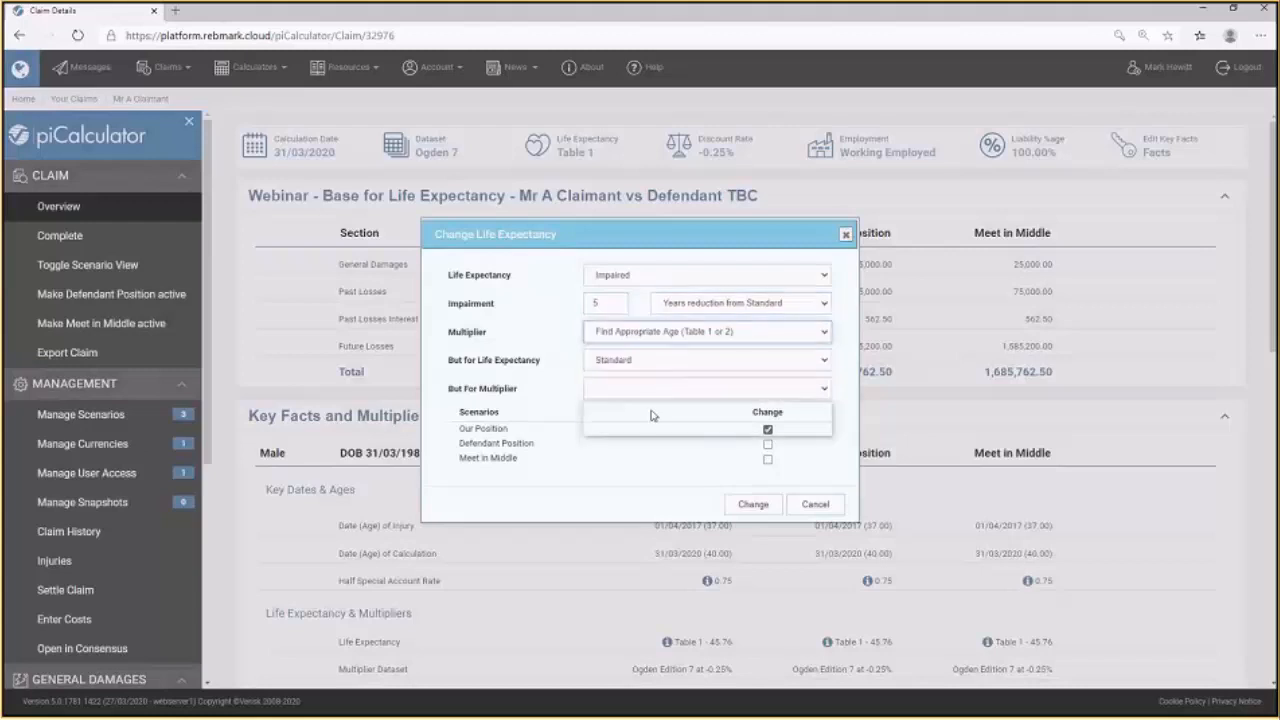
click(656, 429)
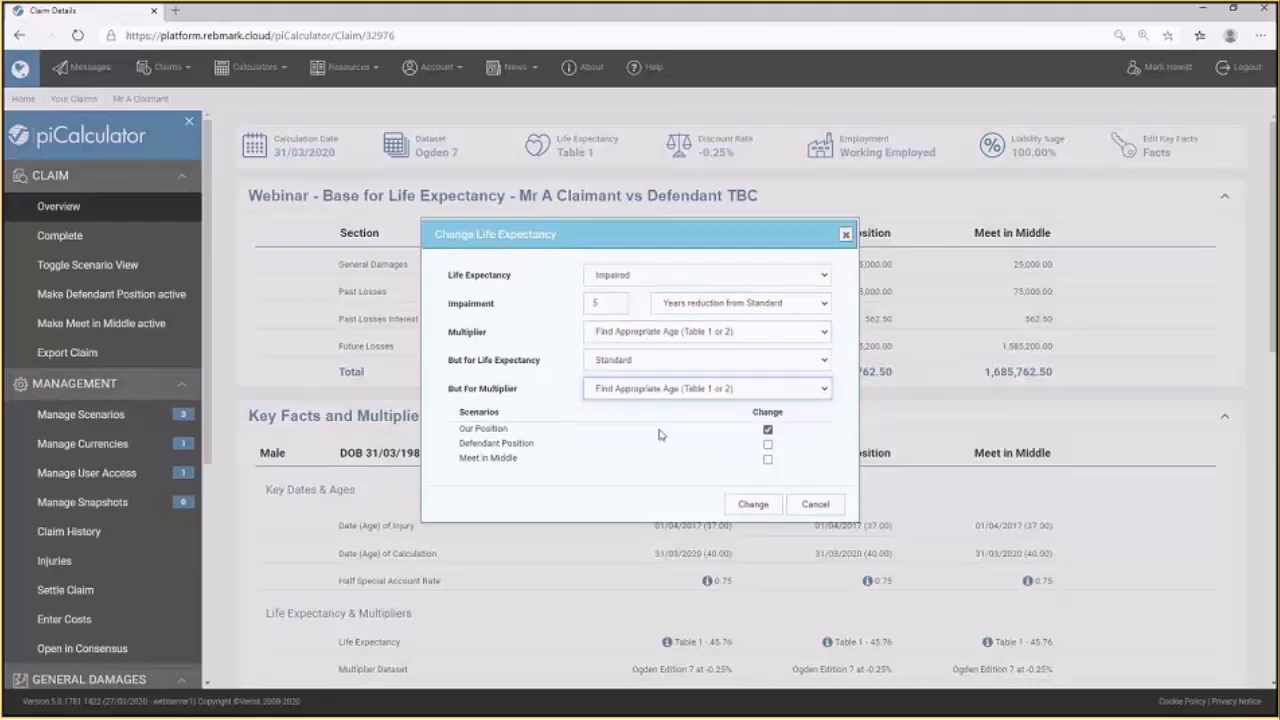
click(765, 508)
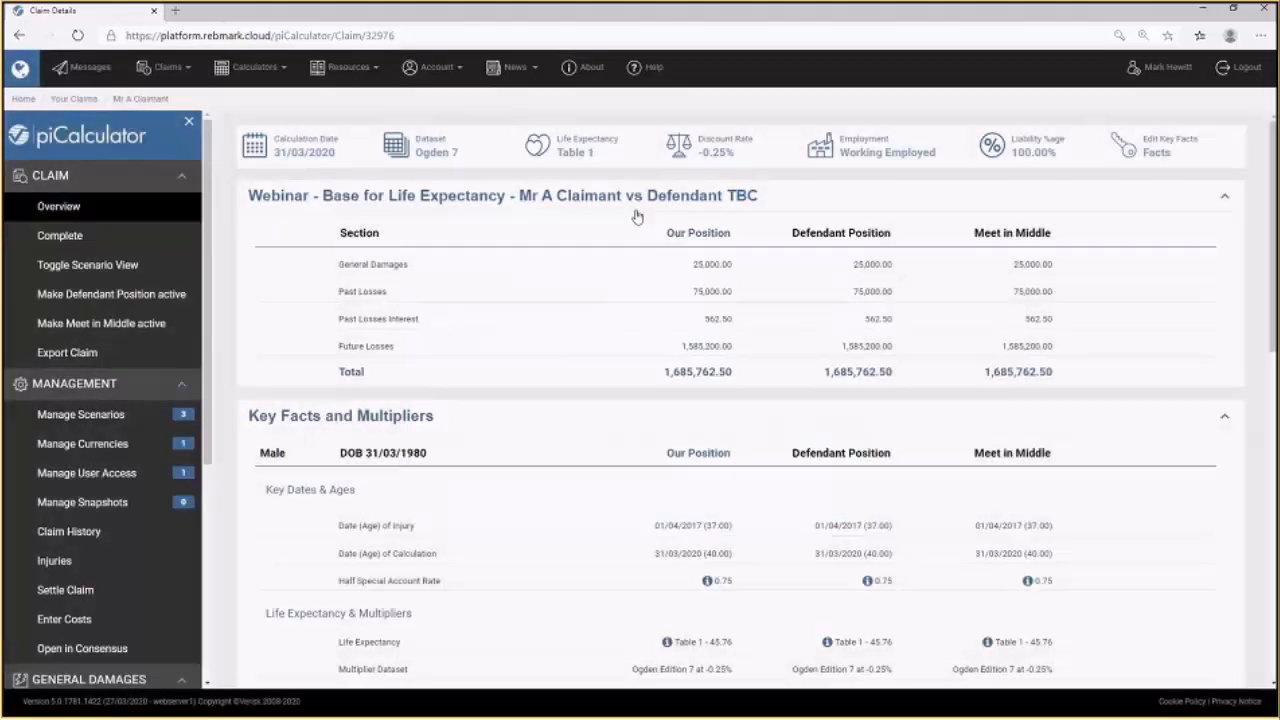
Apply a 15-year impaired life expectancy reduction to the Defendant Position scenario only.
click(580, 150)
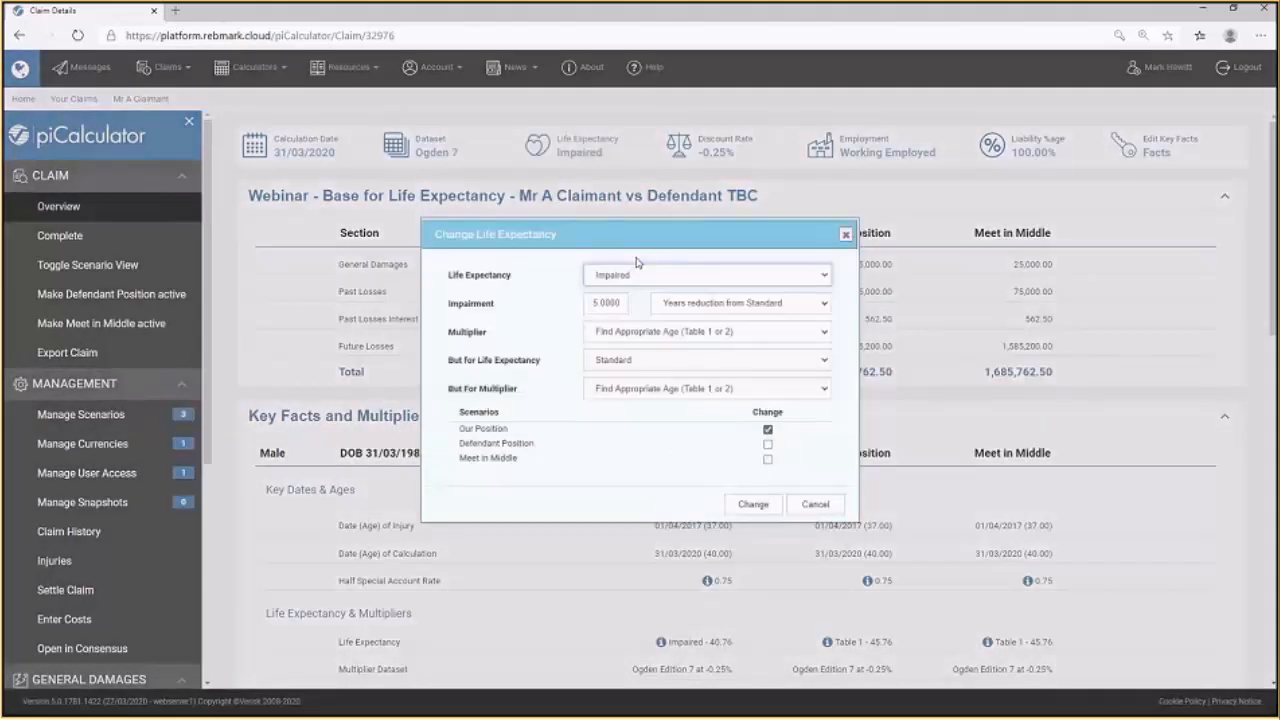
click(588, 303)
text(1)
click(767, 429)
click(767, 444)
click(755, 505)
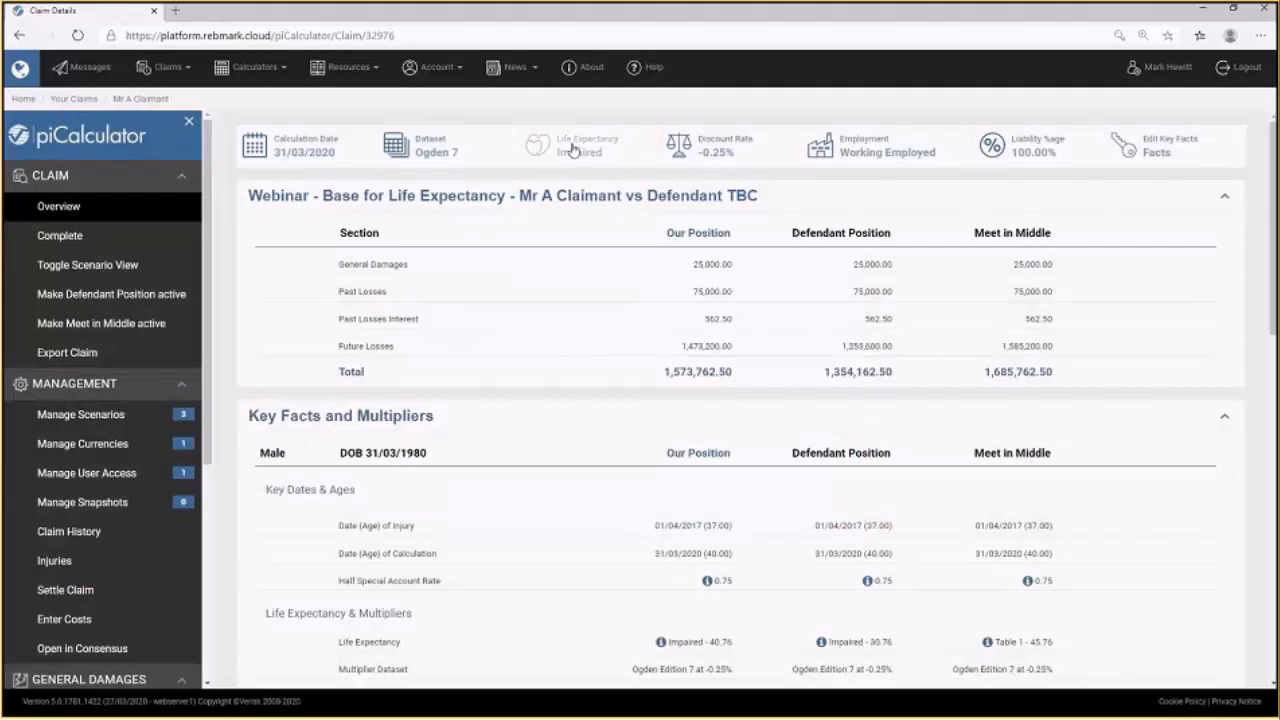
Apply a 10-year impaired life expectancy reduction to the Meet in Middle scenario only.
click(573, 149)
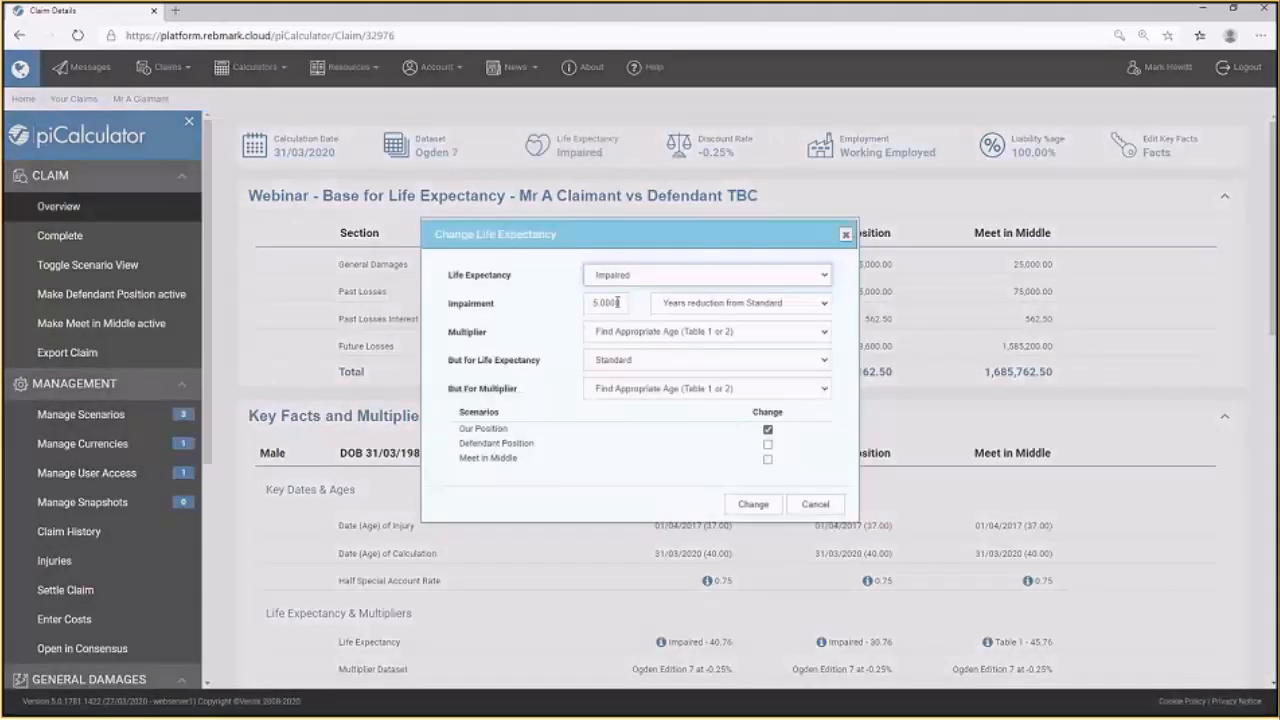
double_click(617, 302)
text(10)
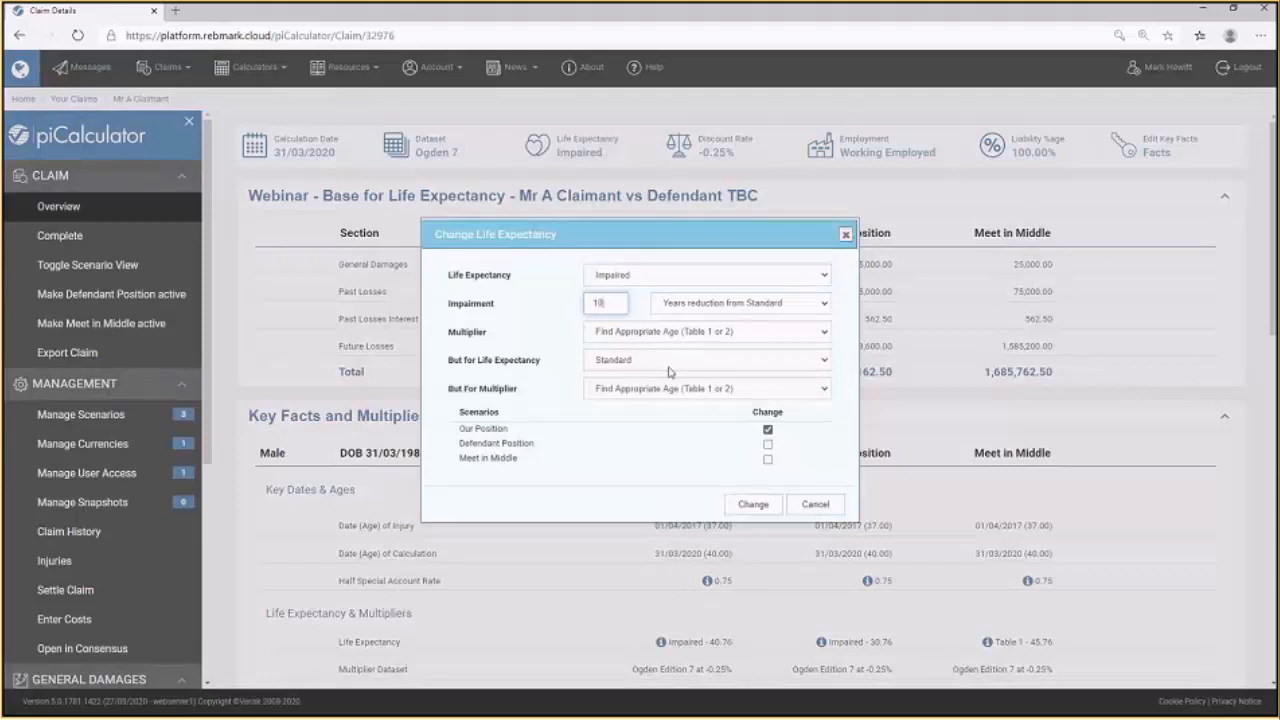
click(767, 430)
click(767, 459)
click(755, 504)
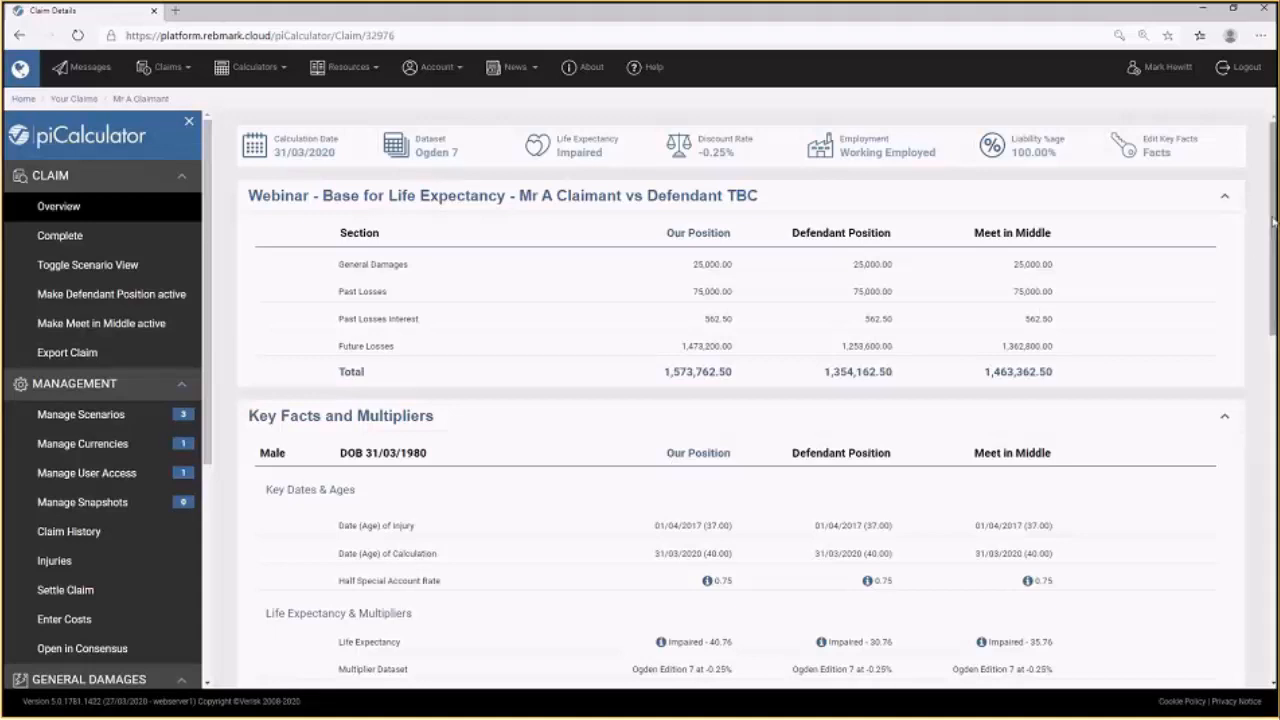
Open the Care head of loss from the claim's Future Losses.
drag(1273, 224, 1273, 560)
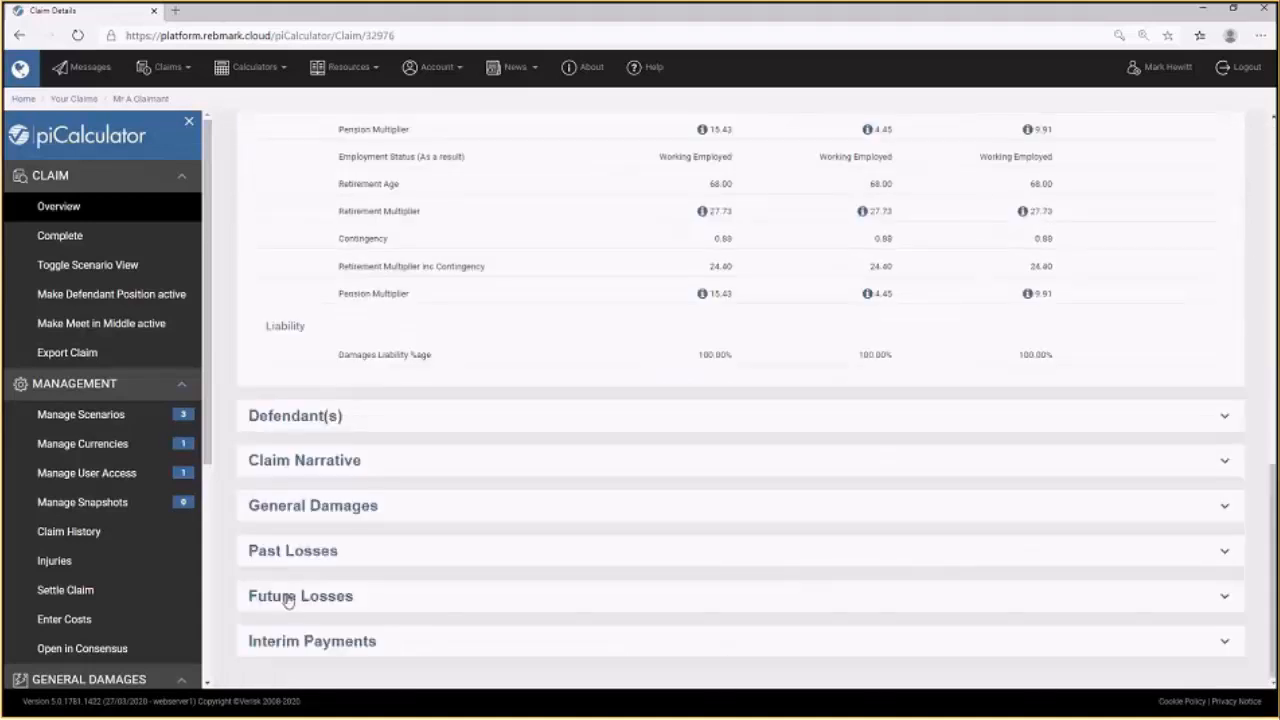
click(287, 602)
scroll(1175, 530, down, 2)
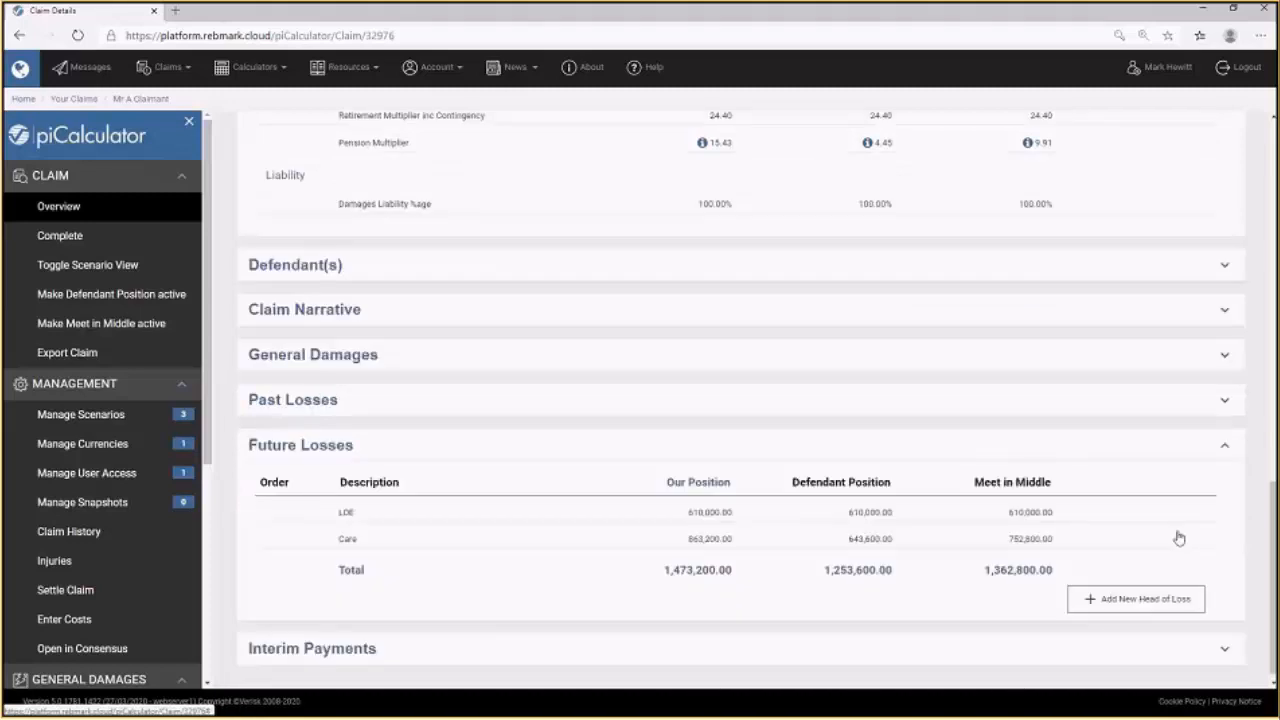
click(1155, 532)
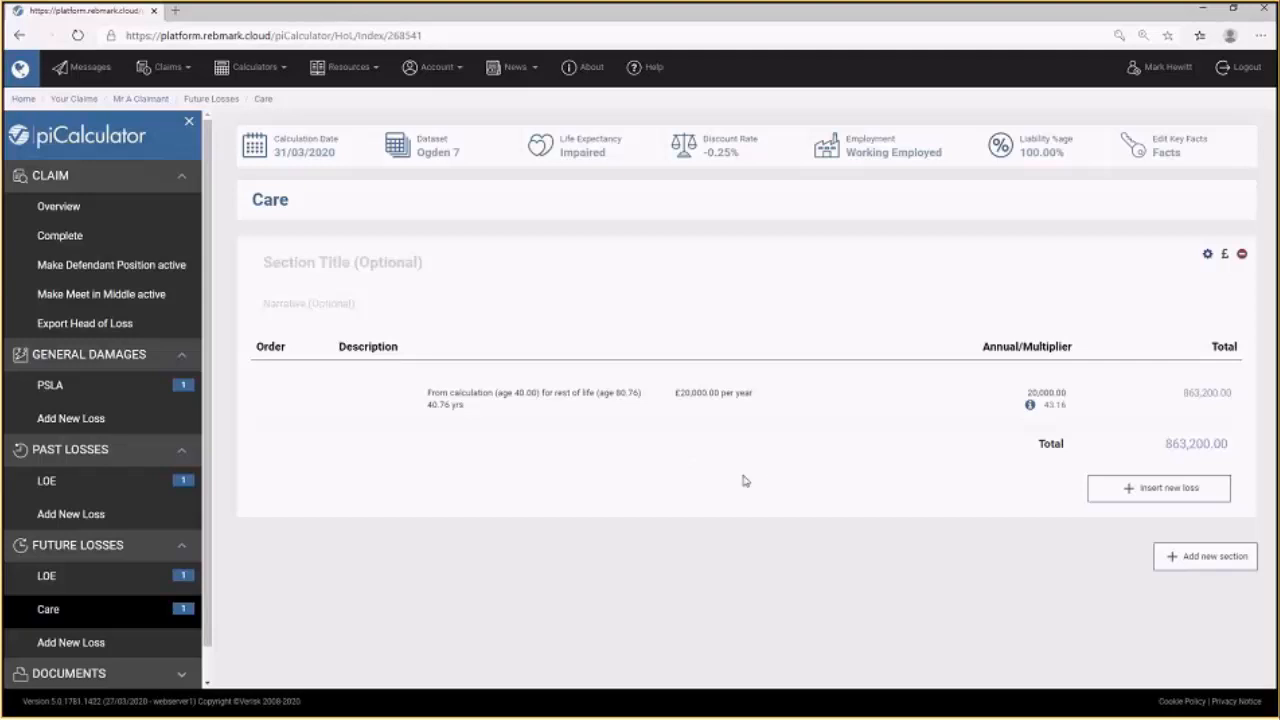
Switch the active scenario between Defendant Position, Meet in Middle and Our Position to compare the Care figures.
click(133, 268)
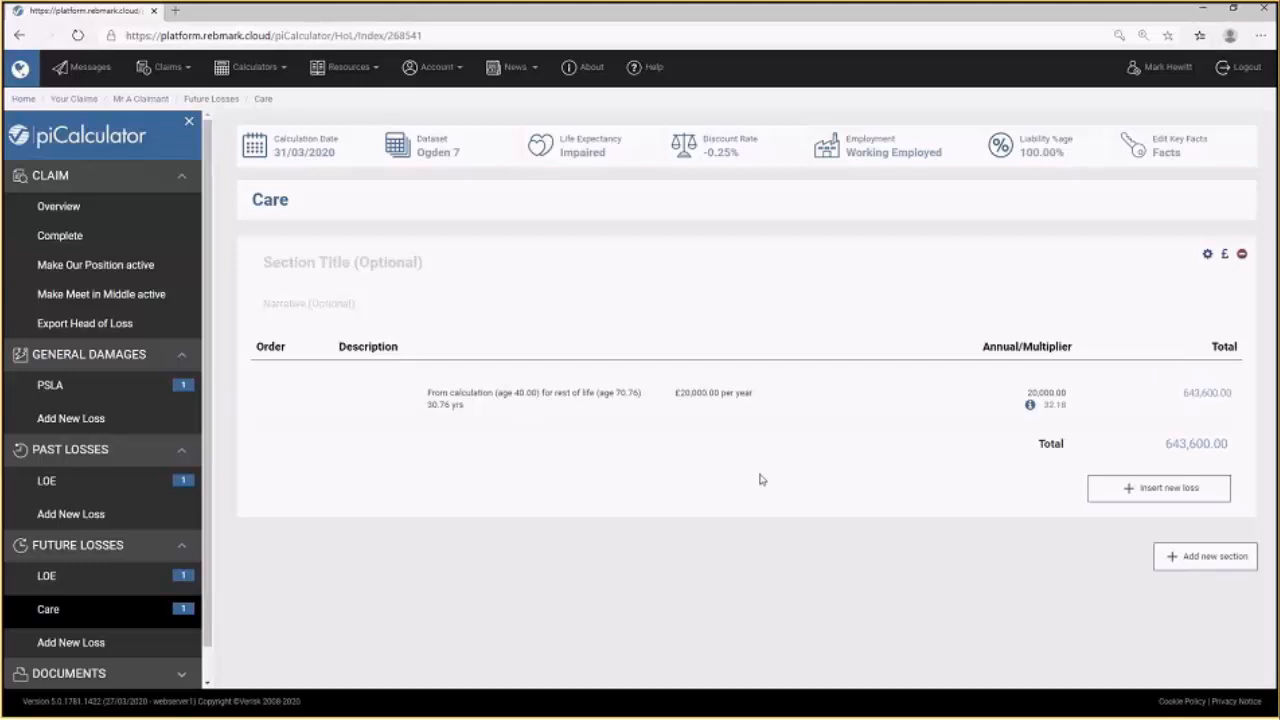
click(113, 295)
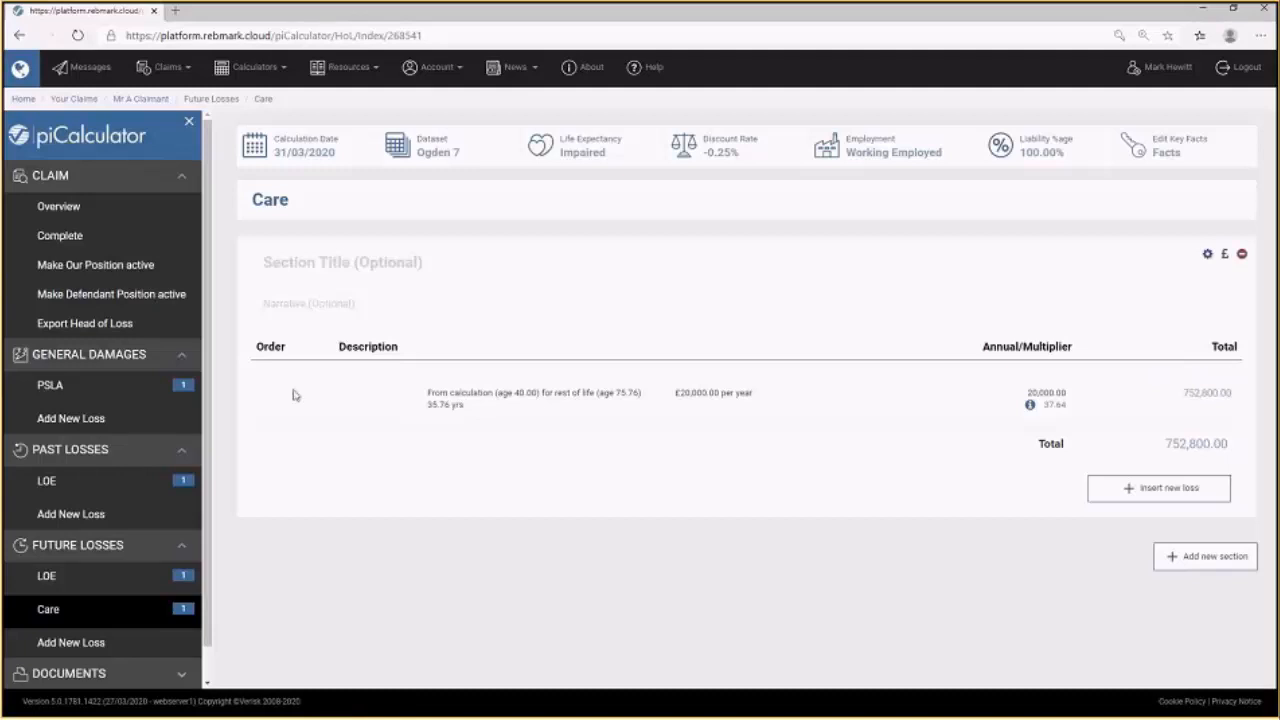
click(95, 268)
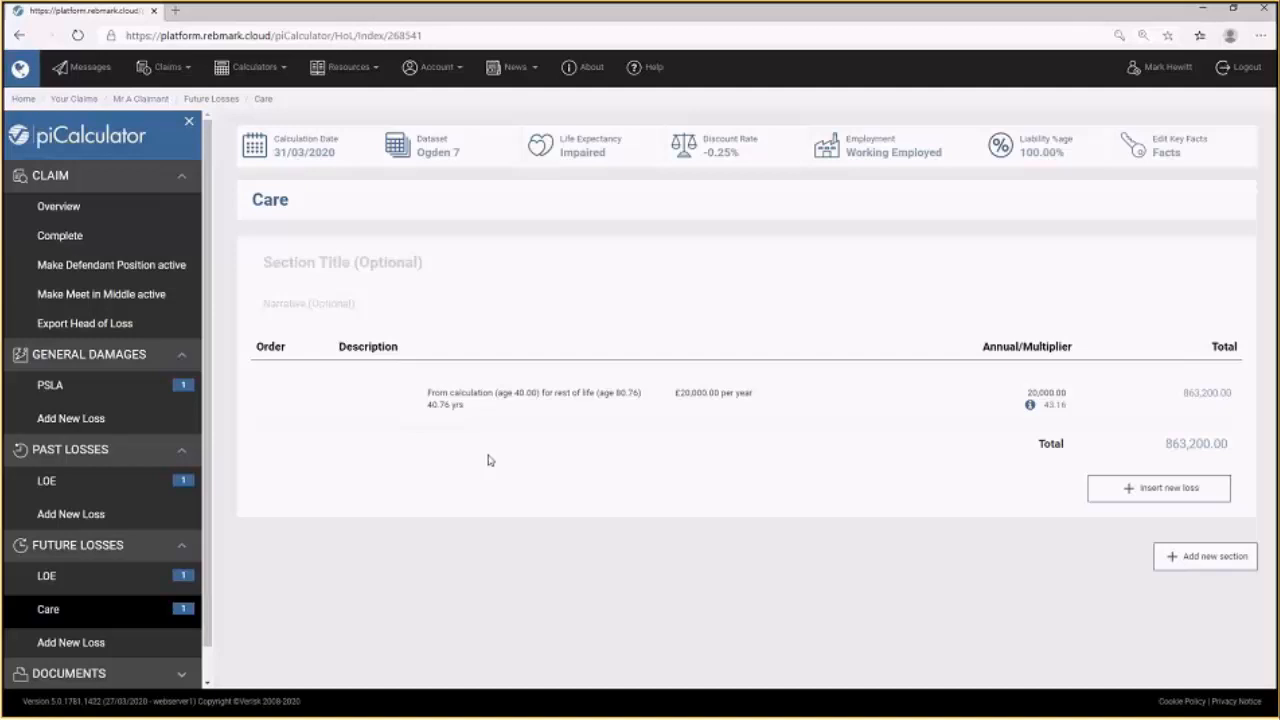
Title the existing Care section Our Position.
mouse_move(557, 440)
mouse_move(1000, 274)
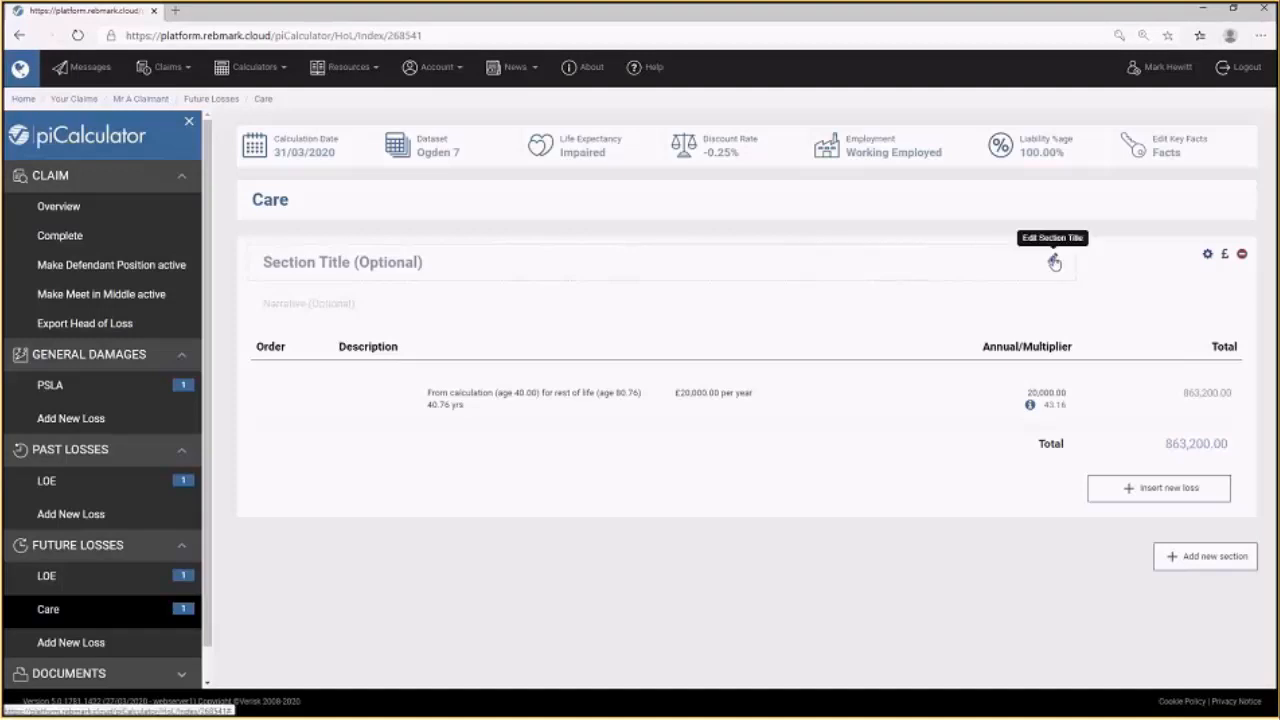
click(1054, 262)
text(OUr pos)
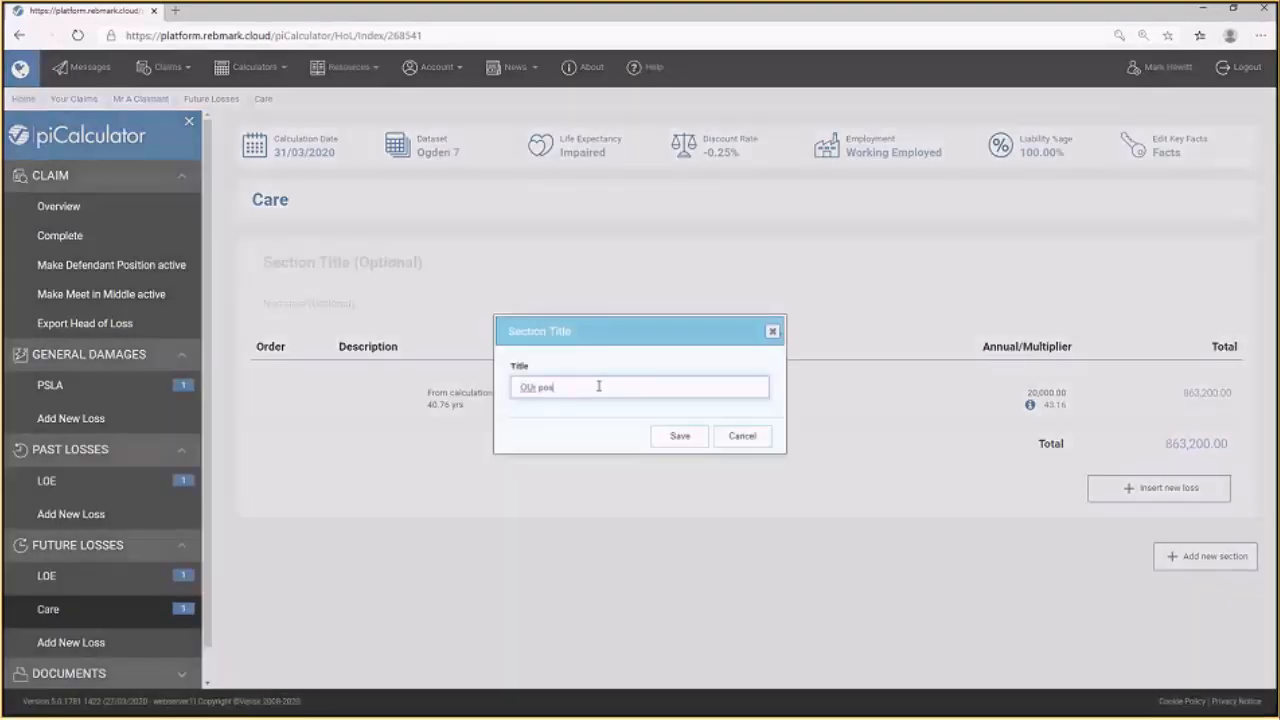
key(BackSpace)
key(BackSpace)
key(BackSpace)
key(BackSpace)
key(BackSpace)
key(BackSpace)
text(position)
key(BackSpace)
key(BackSpace)
key(BackSpace)
key(BackSpace)
key(BackSpace)
key(BackSpace)
key(BackSpace)
key(BackSpace)
text(ur)
key(BackSpace)
key(BackSpace)
text(ur Position)
click(679, 437)
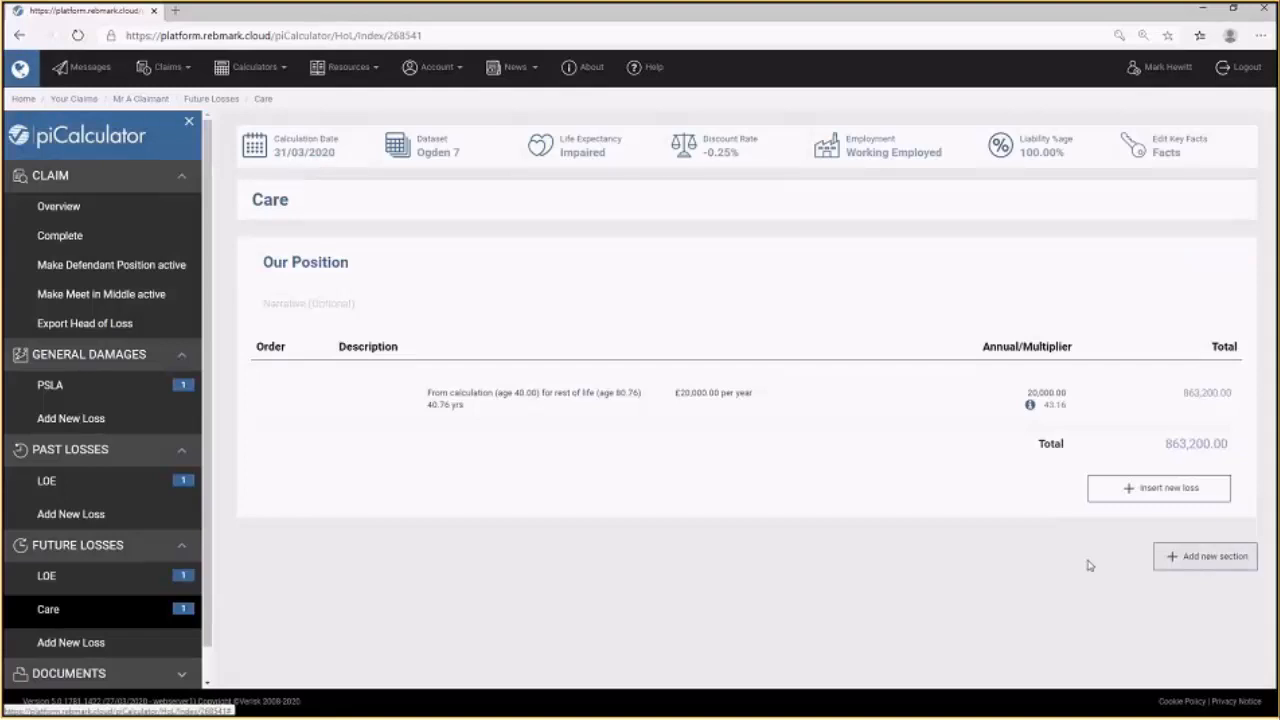
Title the second Care section Defendants Position.
scroll(1068, 577, down, 2)
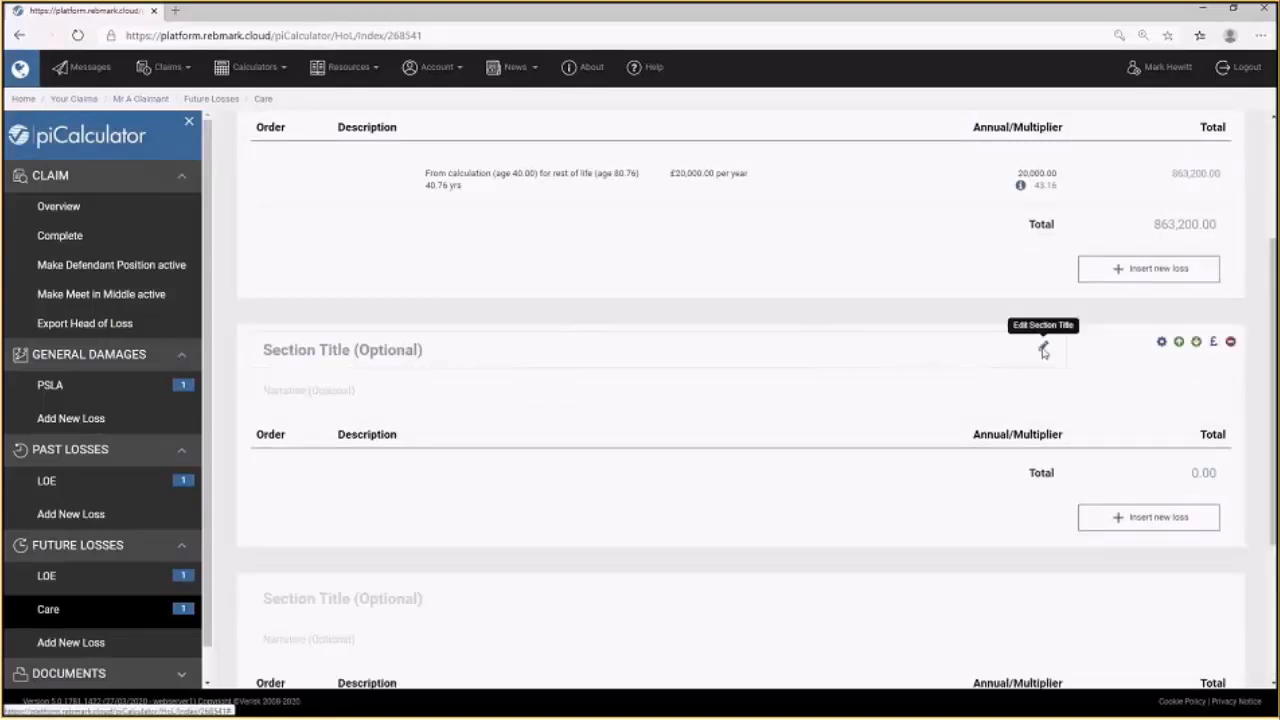
click(1043, 349)
text(Defendants Position)
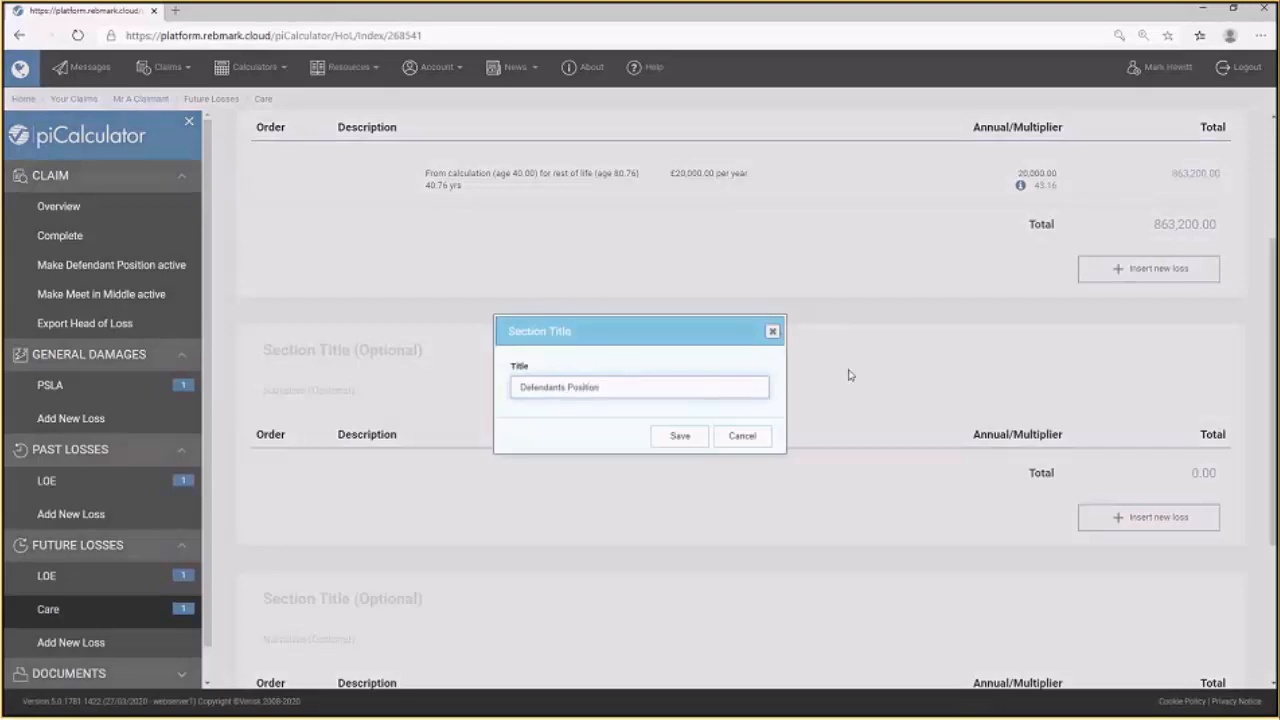
click(684, 437)
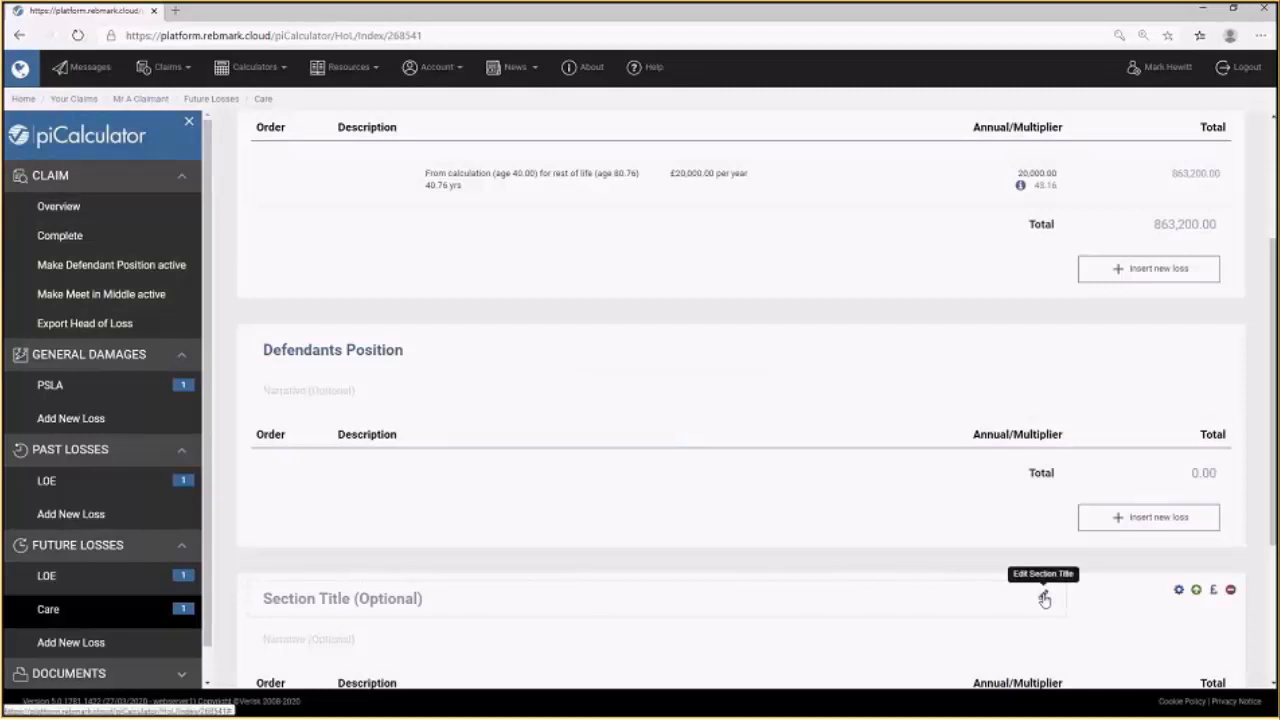
Title the third Care section Compromise.
click(1043, 599)
text(Compromise)
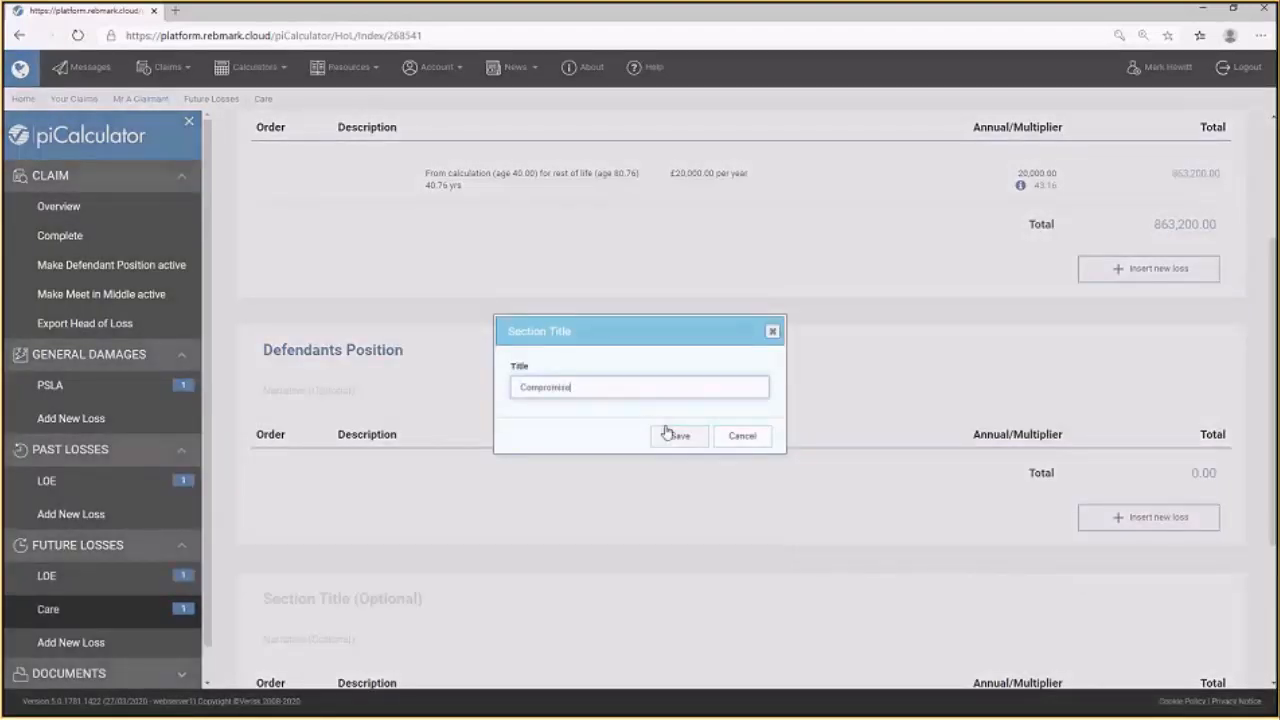
click(679, 436)
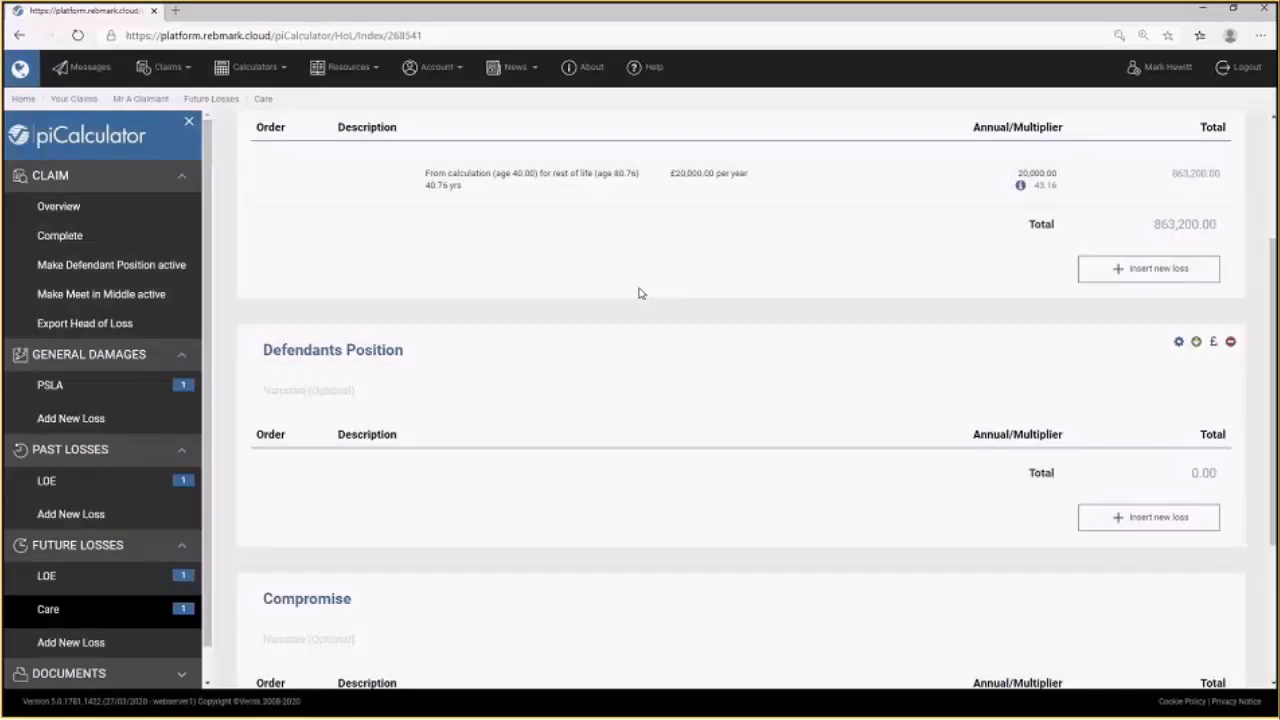
Add a £10000 per year continuous care loss to the Defendants Position section.
scroll(628, 285, up, 1)
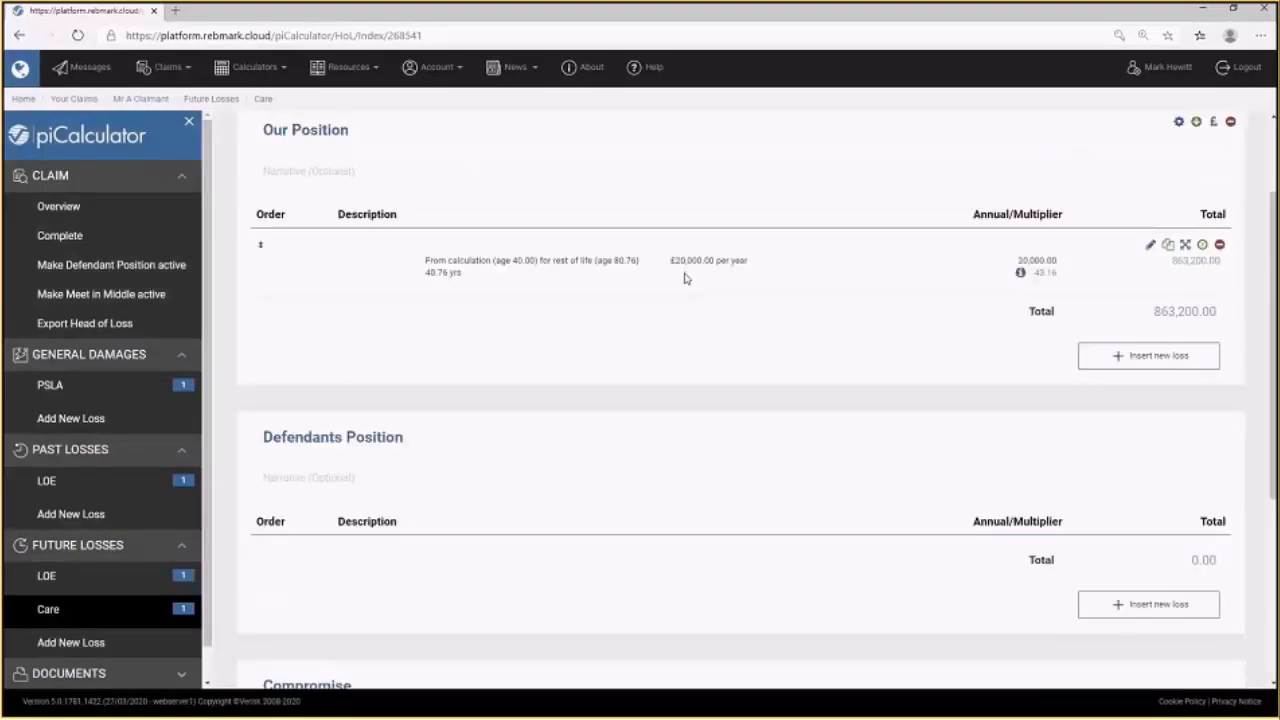
click(932, 542)
click(629, 340)
text(10000)
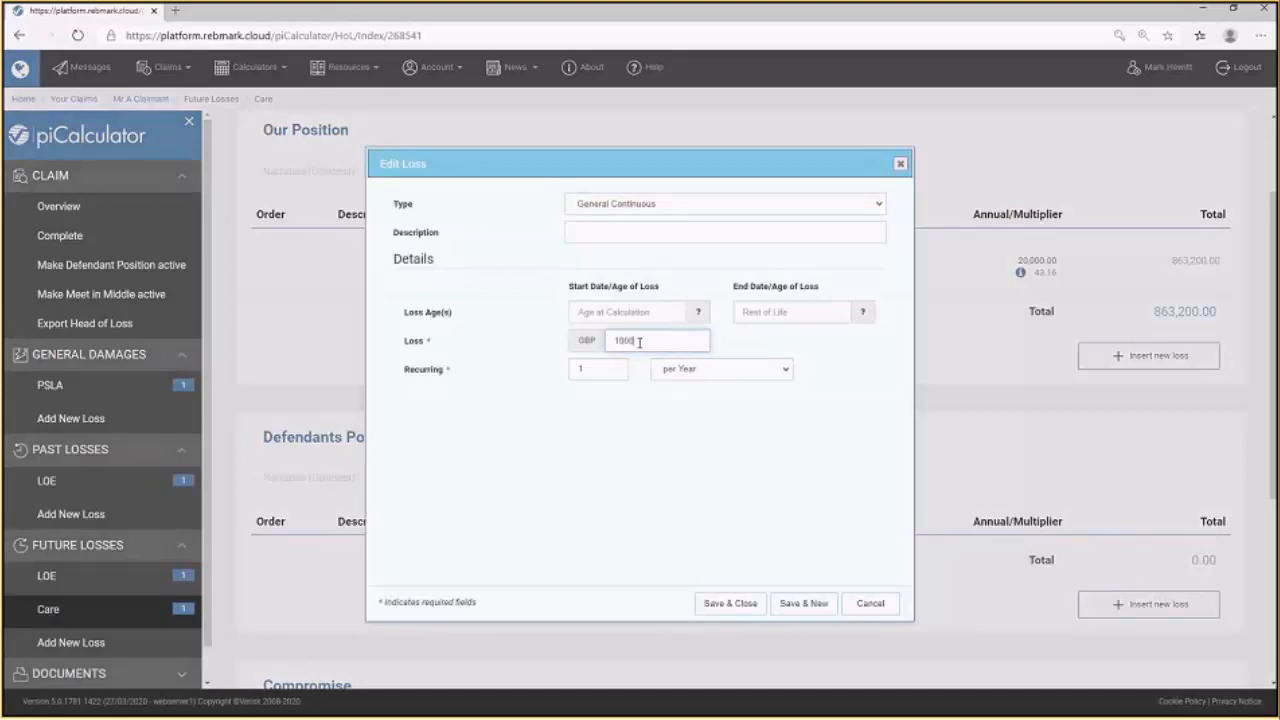
click(795, 610)
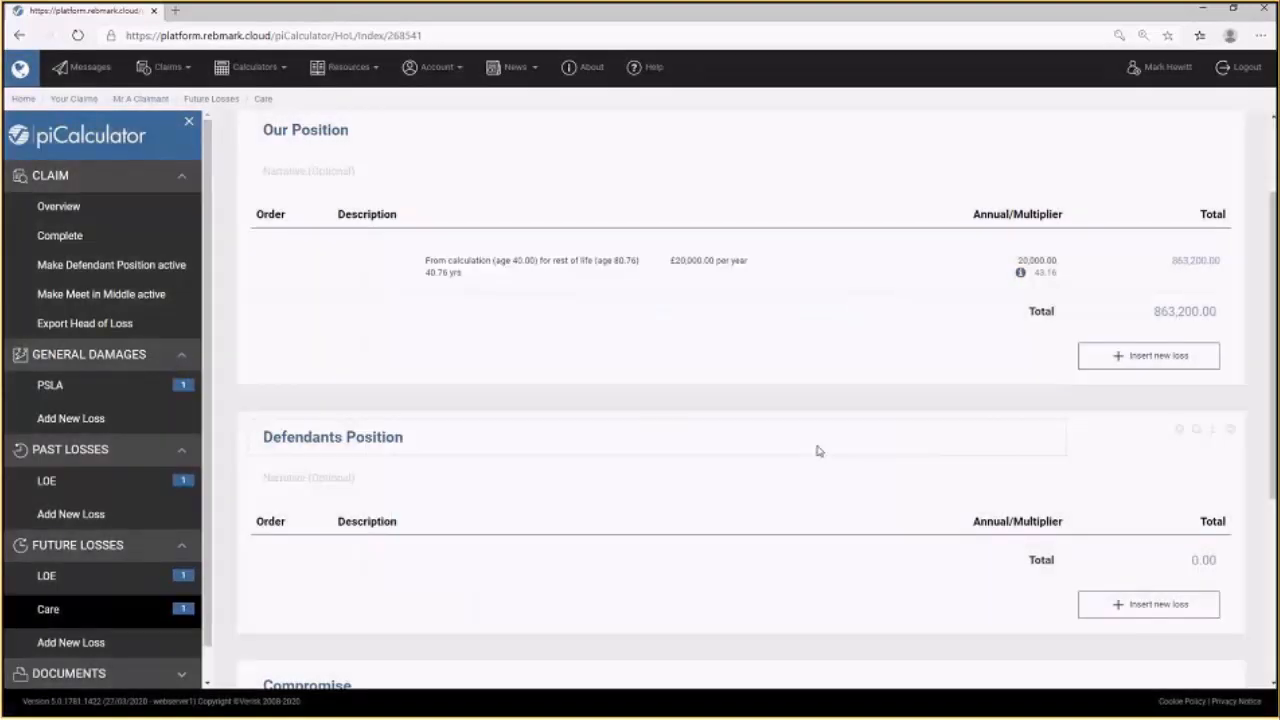
Add a £15000 per year continuous care loss to the Compromise section.
scroll(816, 450, down, 4)
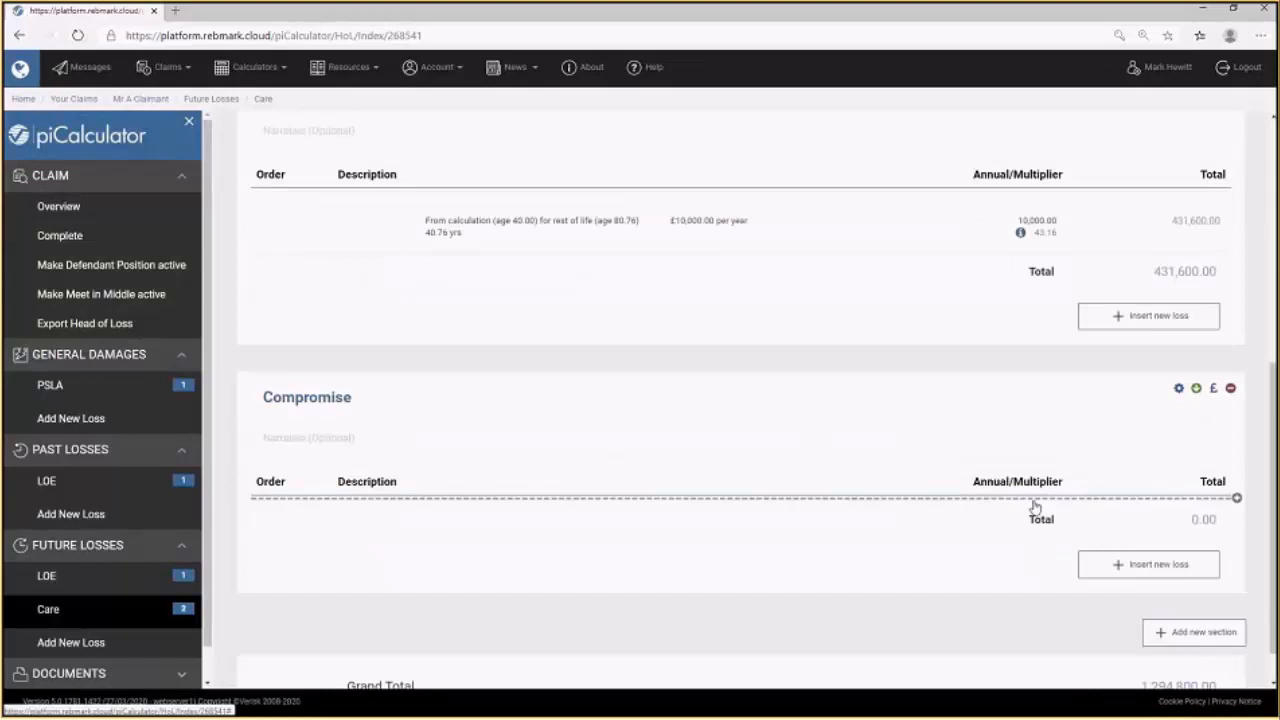
click(1035, 505)
click(632, 341)
text(15000)
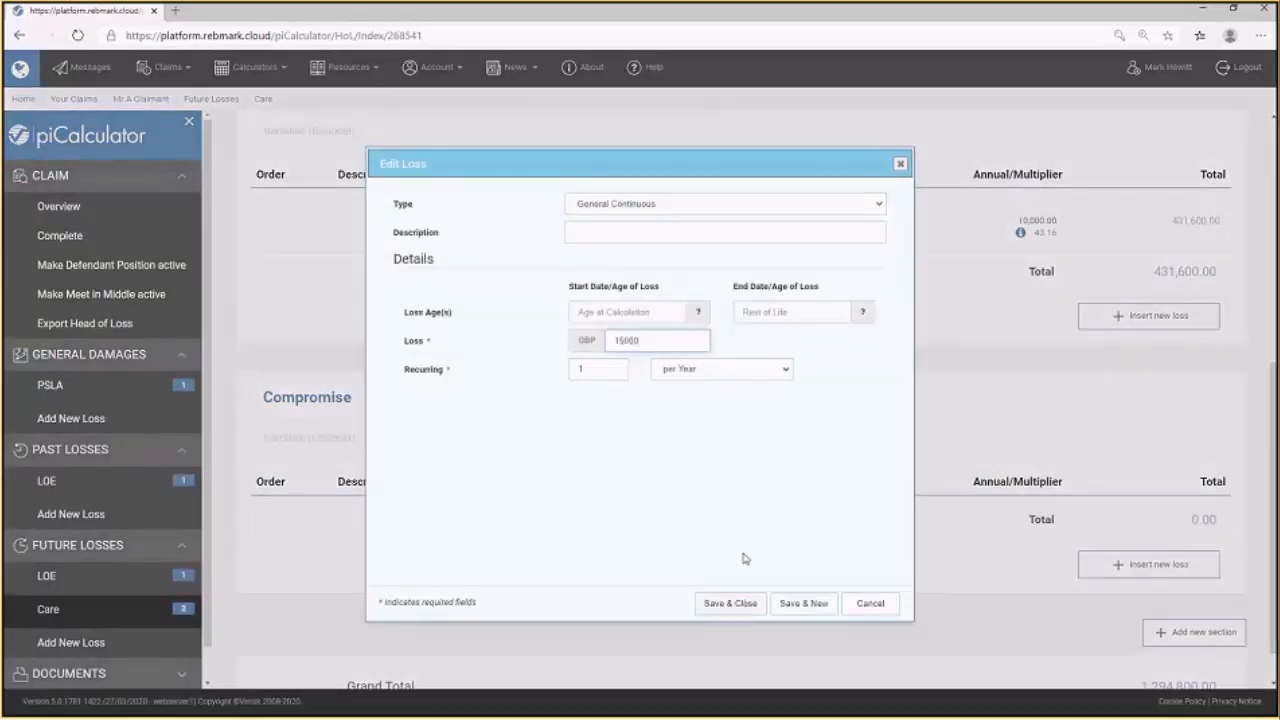
click(740, 604)
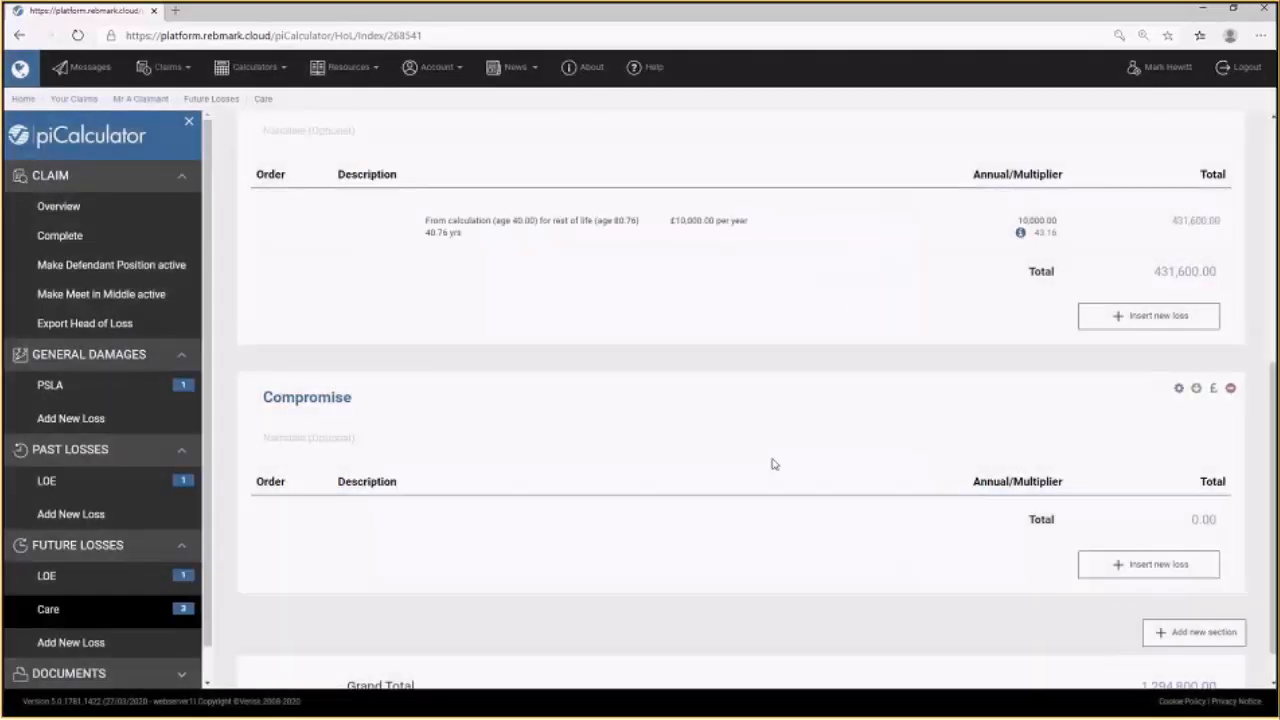
Exclude the Our Position section from the Defendant Position and Meet in Middle scenarios.
scroll(770, 471, down, 1)
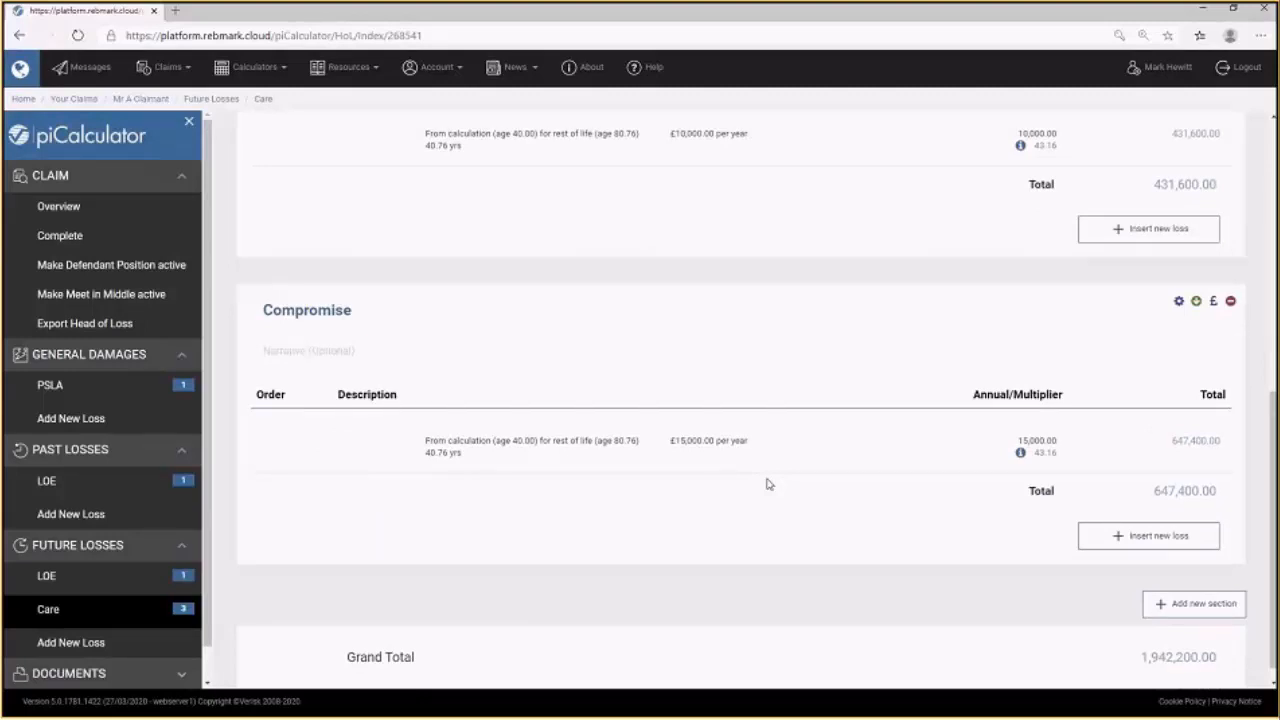
scroll(843, 468, up, 6)
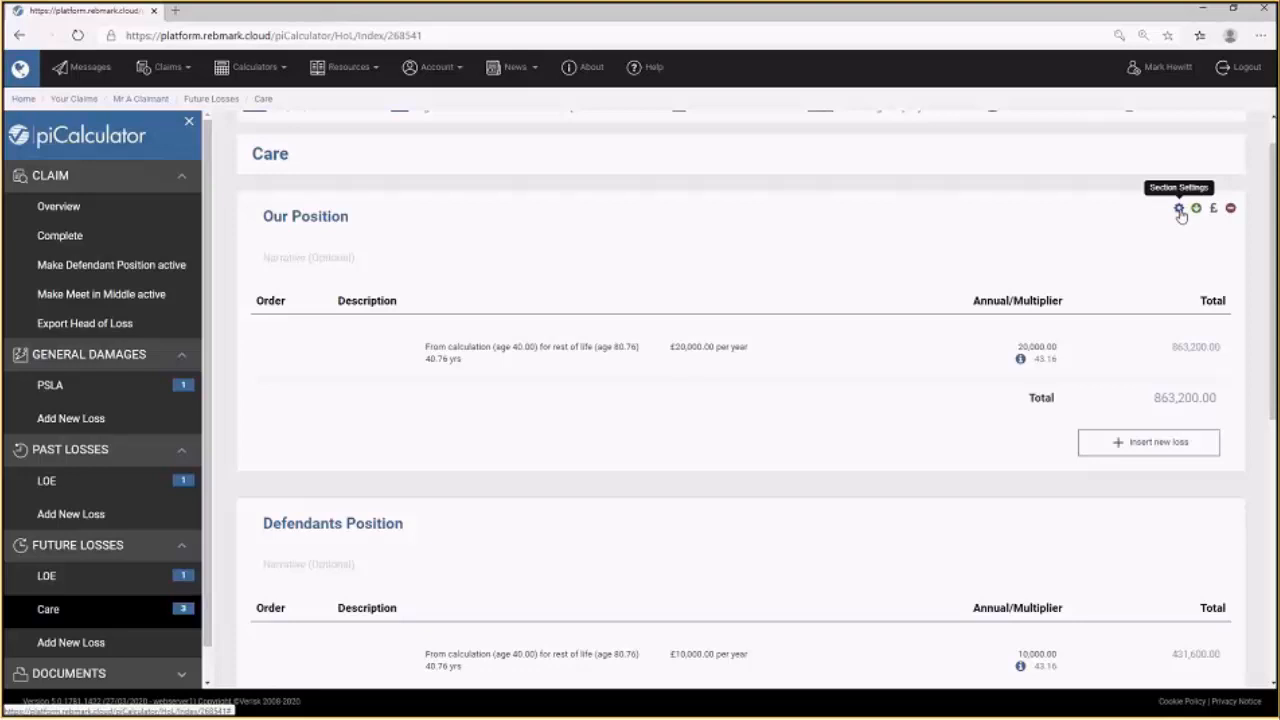
click(1179, 210)
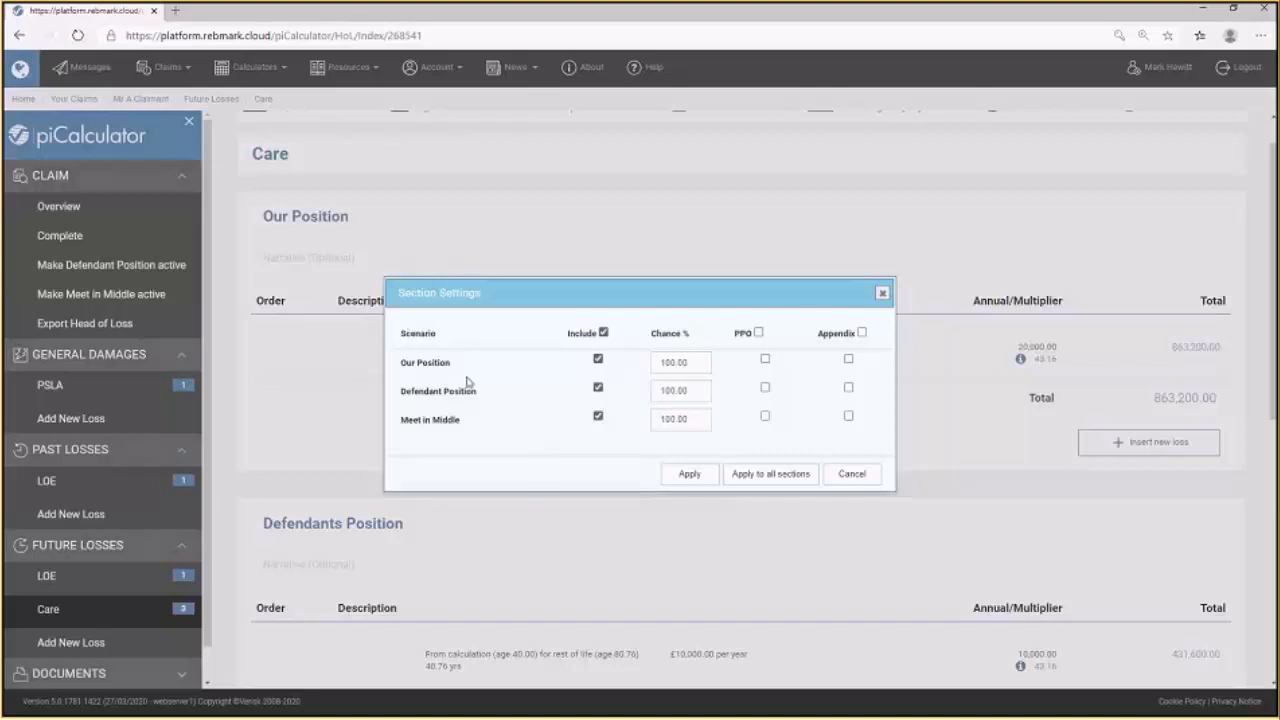
click(598, 387)
click(598, 416)
click(697, 478)
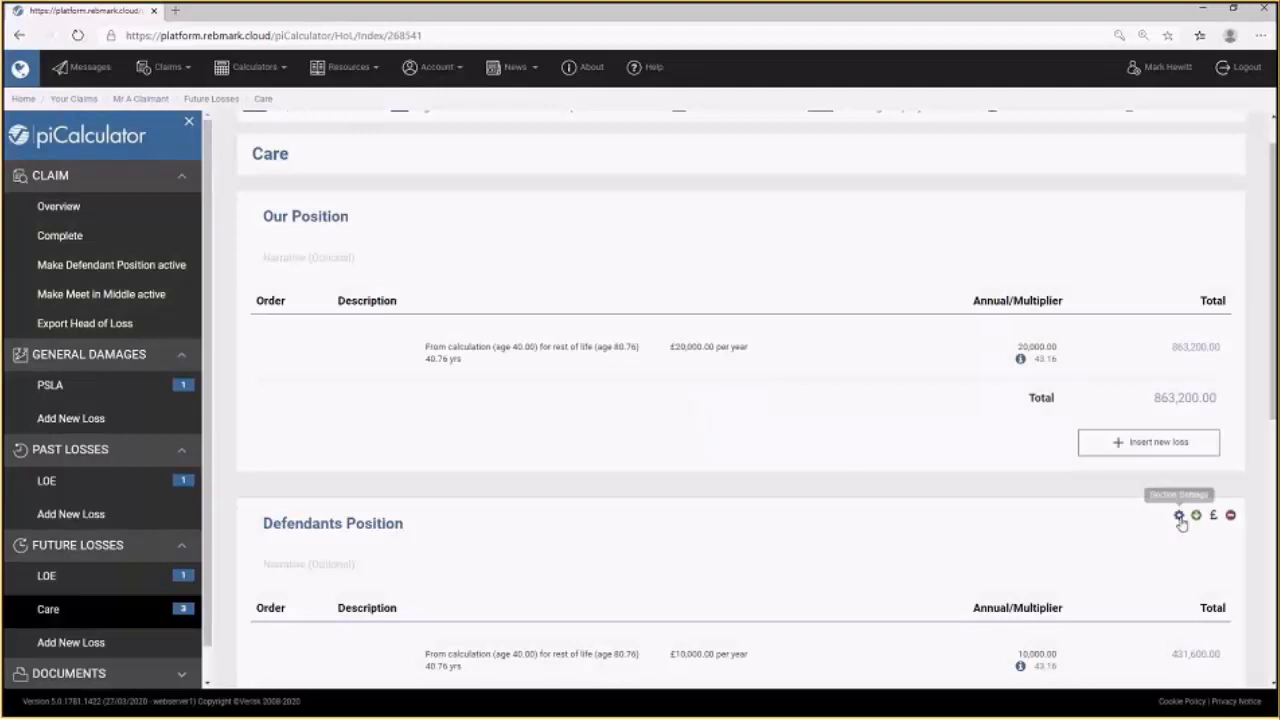
Exclude the Defendants Position section from the Our Position scenario in its section settings.
click(1178, 515)
click(598, 359)
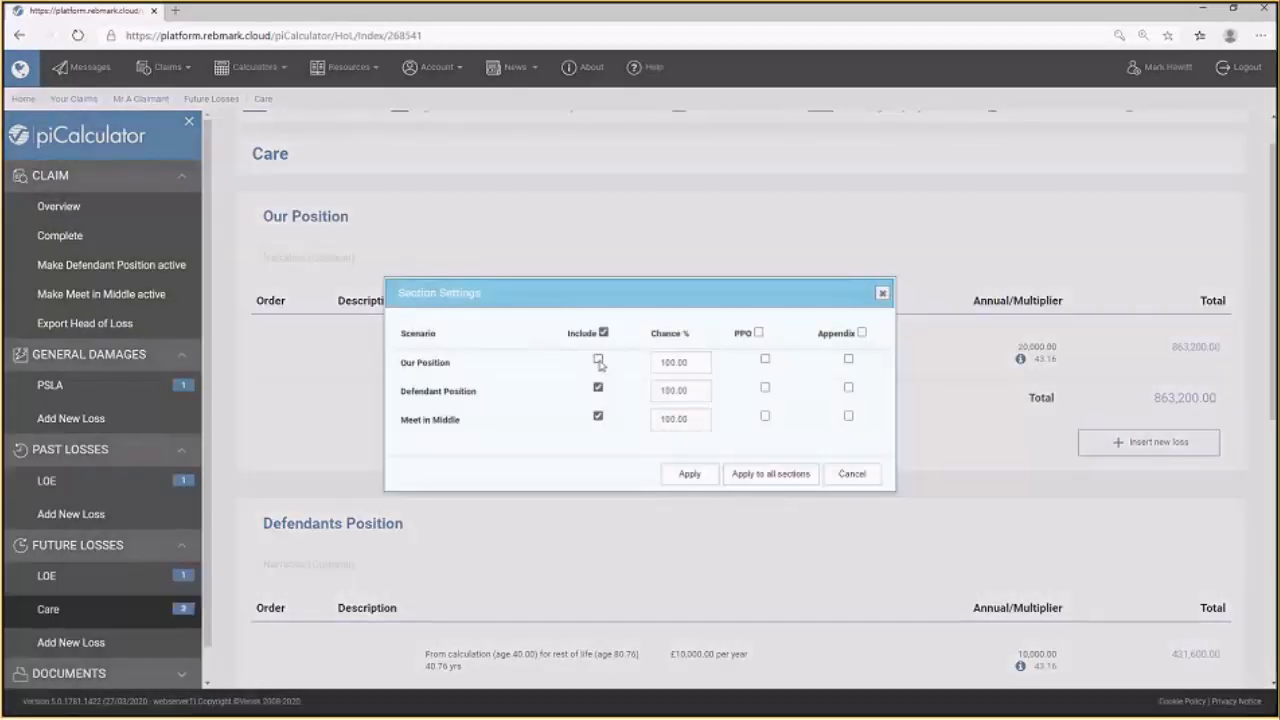
click(694, 475)
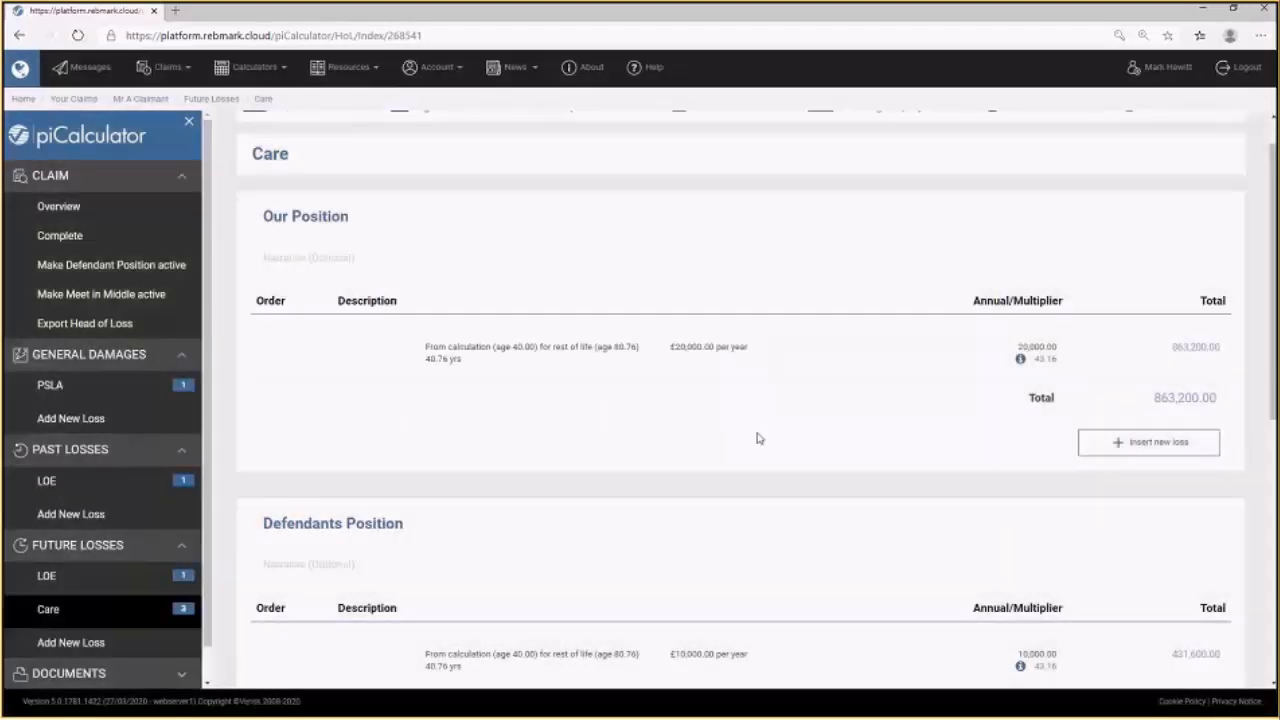
Exclude the Compromise section from the Our Position and Defendant Position scenarios.
scroll(857, 423, down, 3)
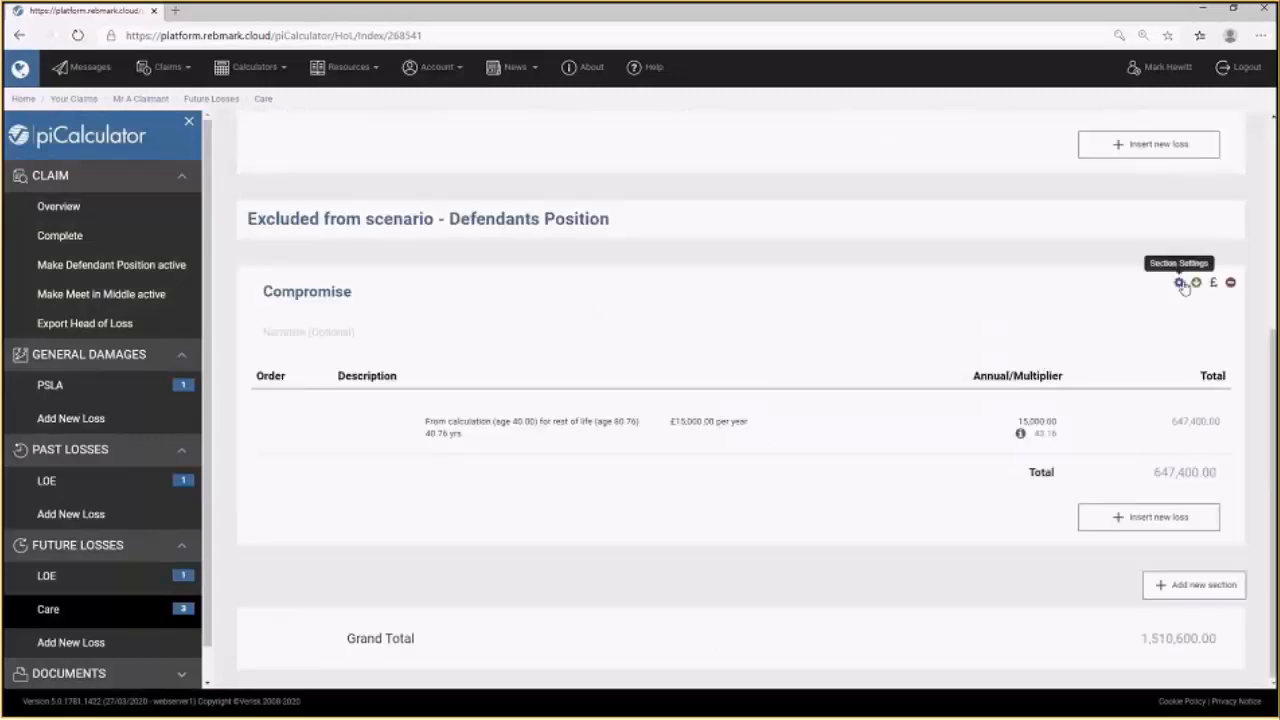
click(1181, 284)
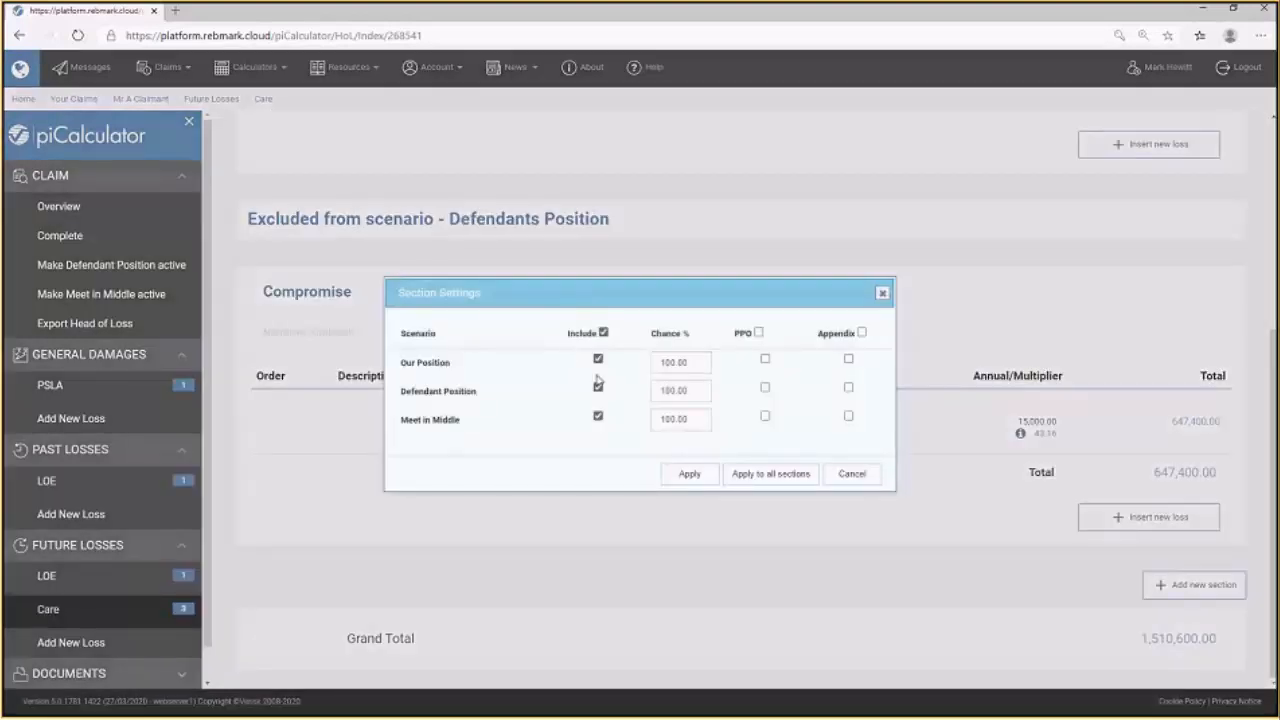
click(598, 360)
click(598, 388)
click(690, 473)
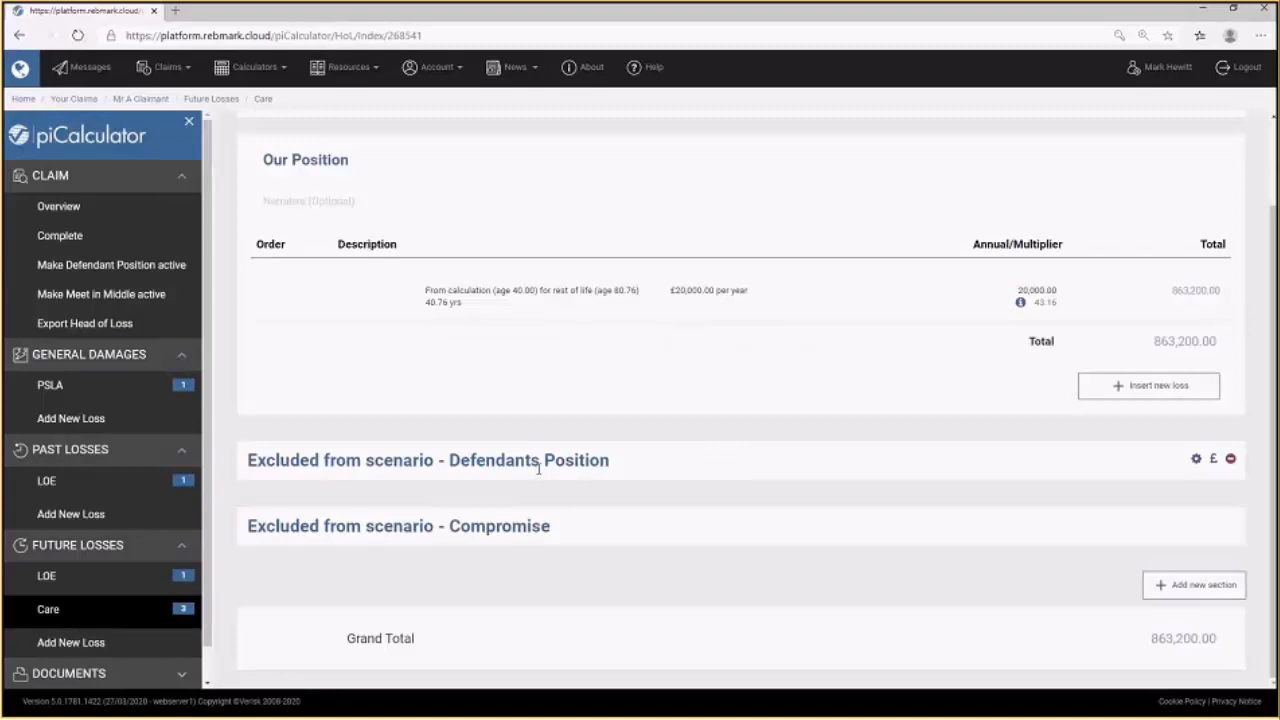
Make Defendant Position and then Meet in Middle active to check which Care sections each scenario includes.
scroll(690, 535, up, 1)
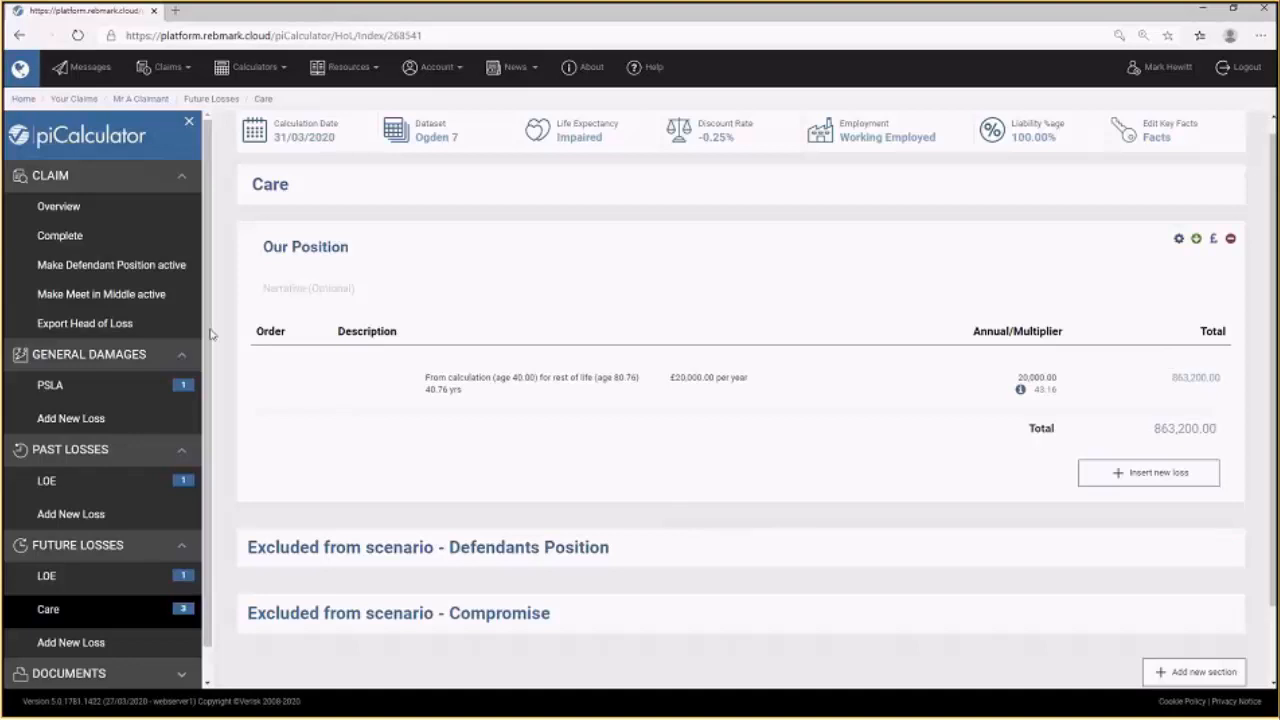
click(118, 276)
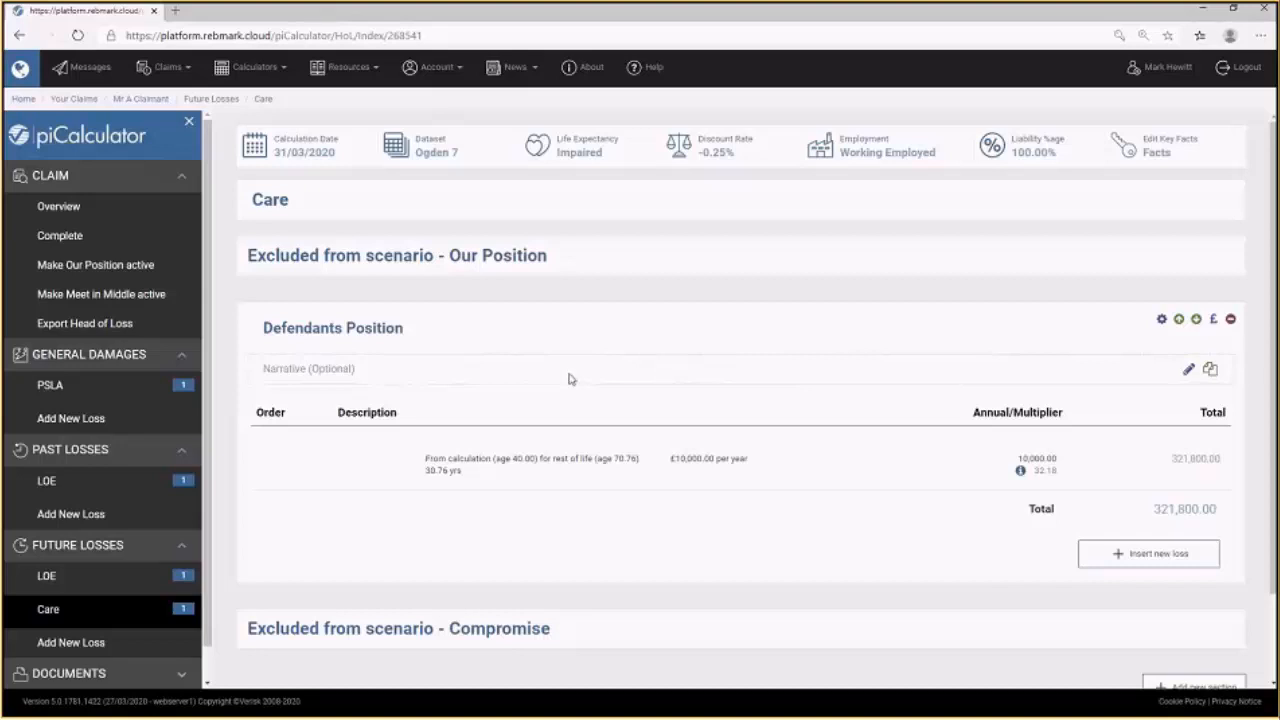
click(100, 296)
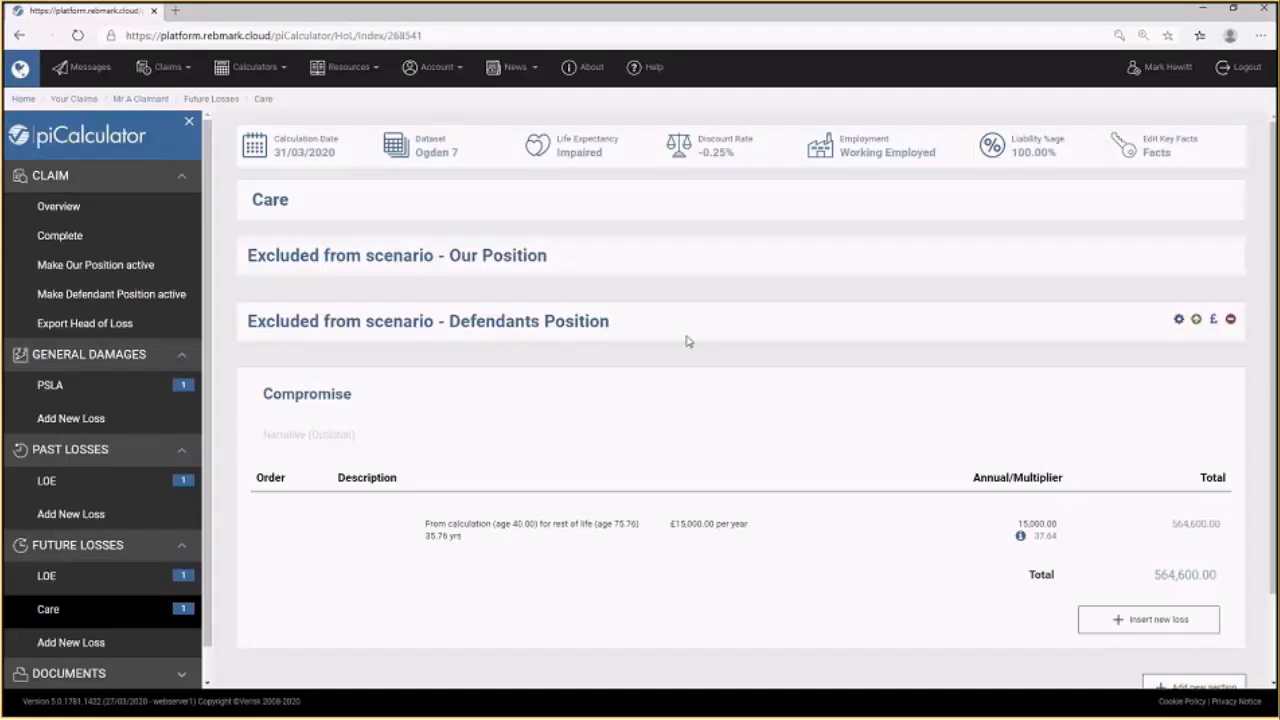
Reorder the scenario columns so Our Position is first, Meet in Middle second and Defendant Position third.
click(55, 208)
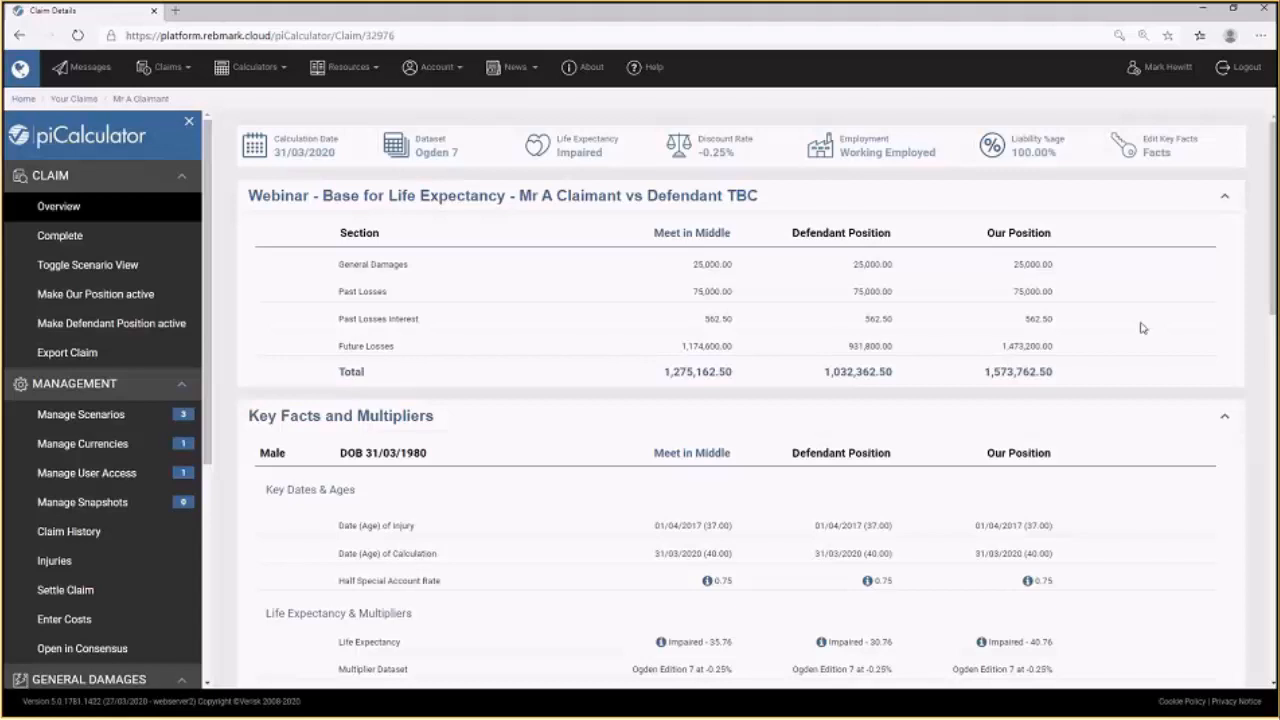
click(82, 414)
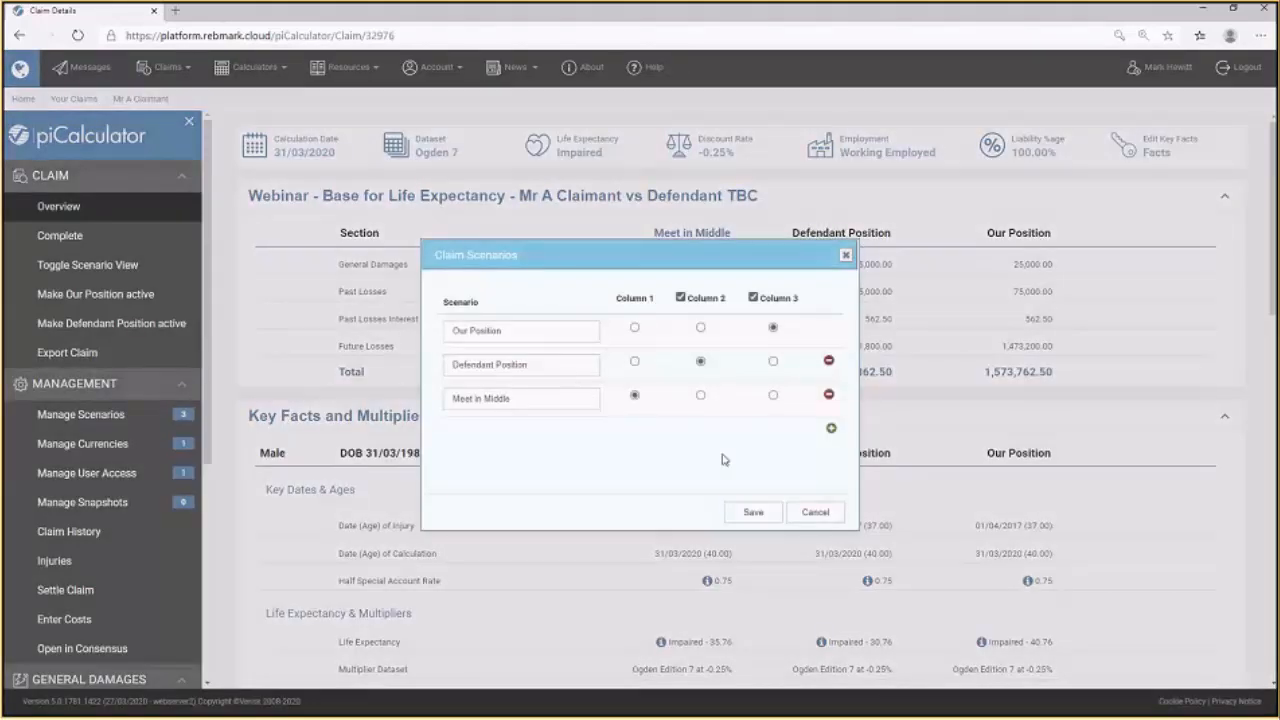
click(634, 329)
click(700, 396)
click(772, 362)
Rename the Meet in Middle scenario to Compromise and save the scenarios.
triple_click(528, 400)
text(Compromise)
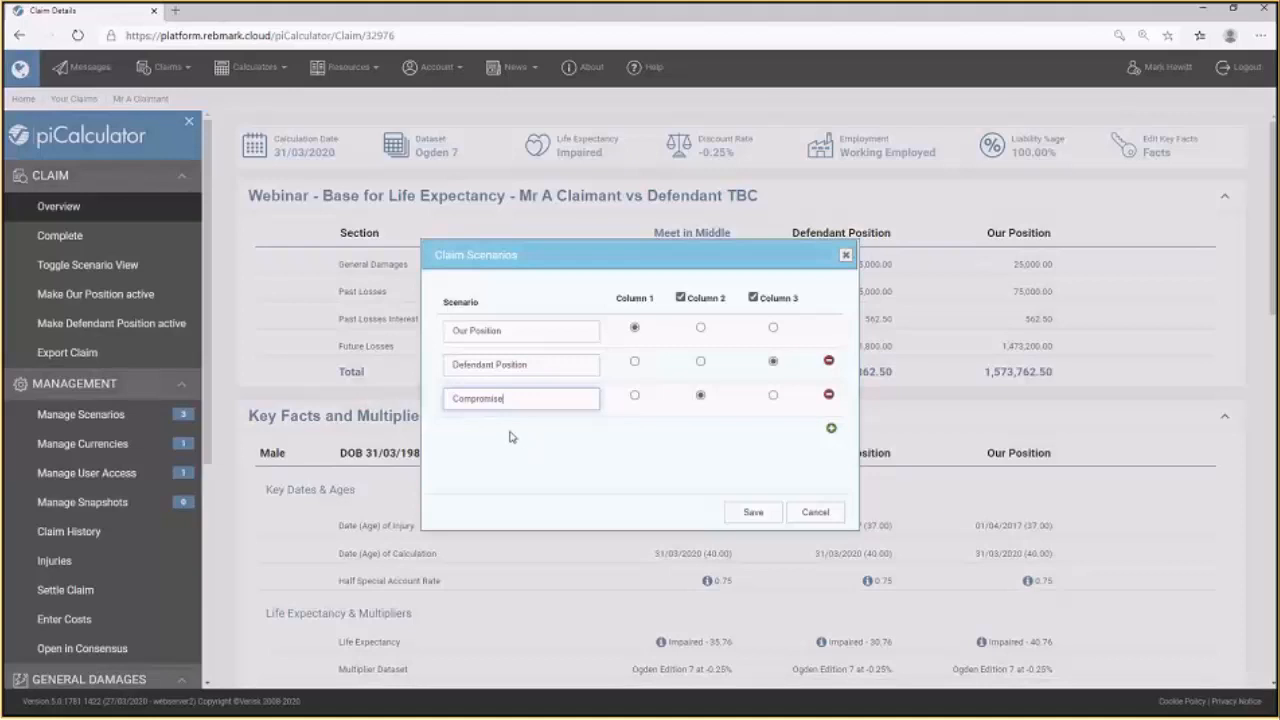
click(760, 516)
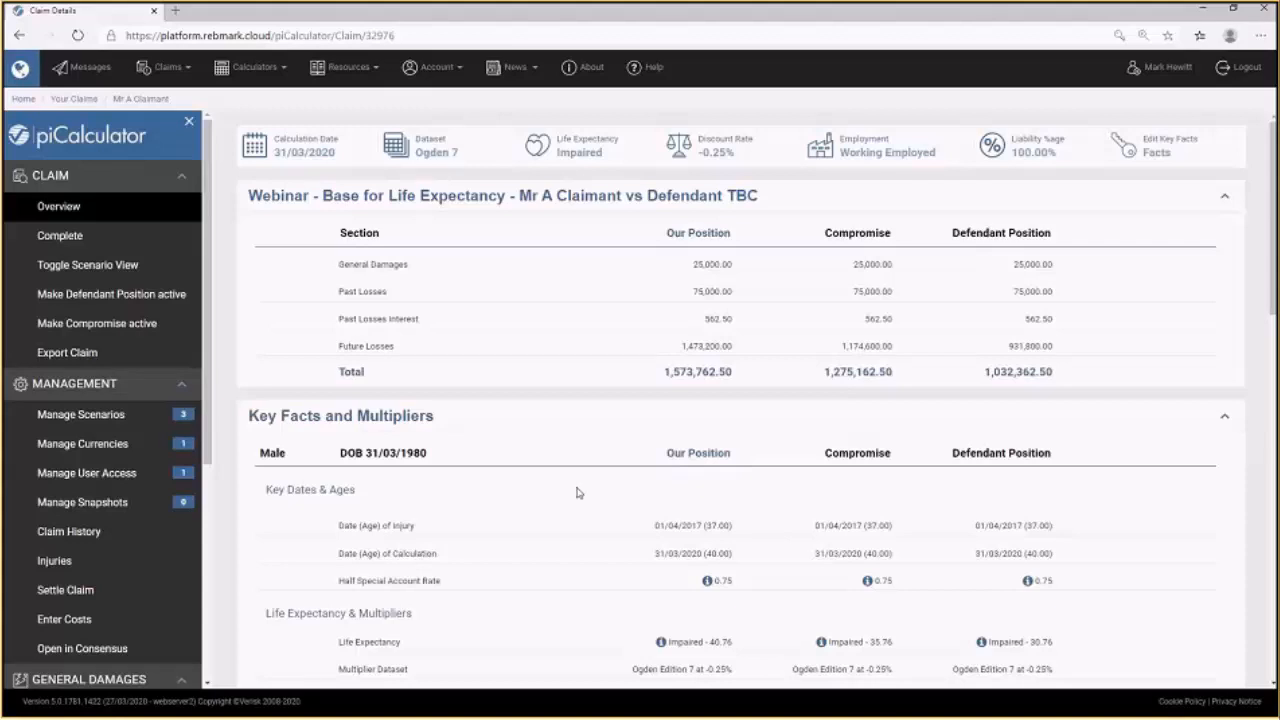
Open the Webinar - Base for Earnings claim from the claims list.
click(63, 99)
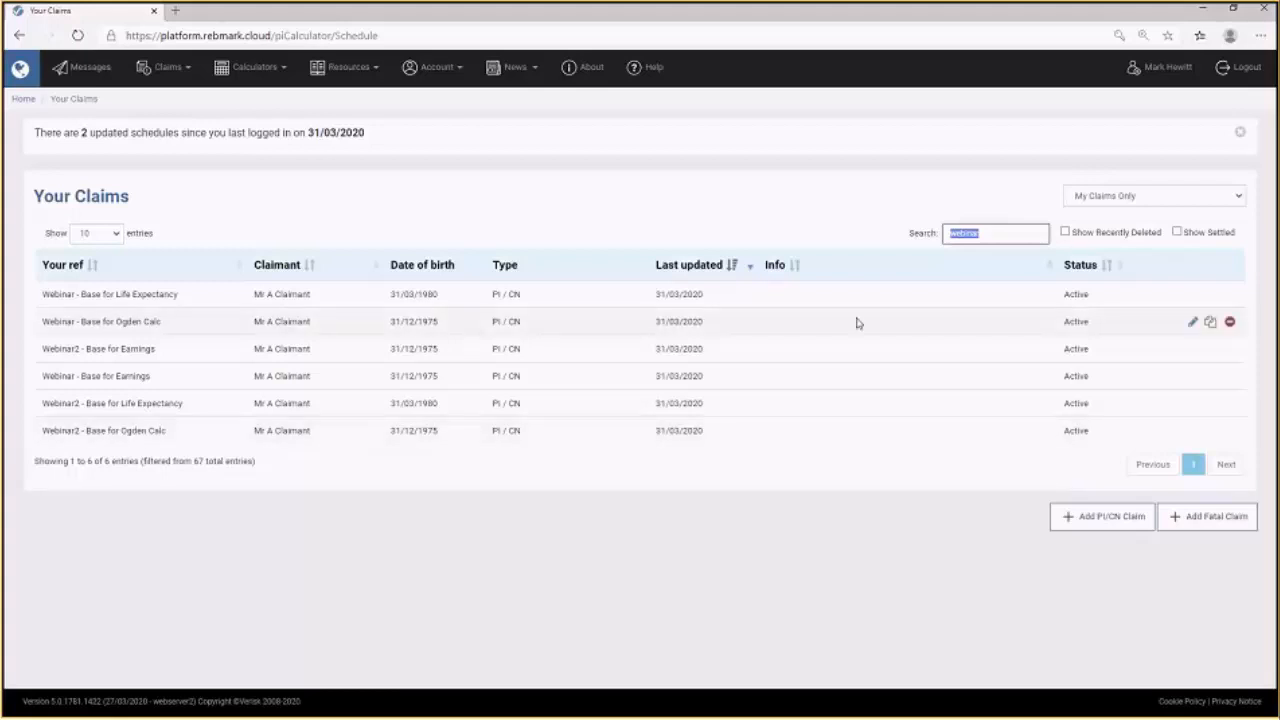
click(1194, 297)
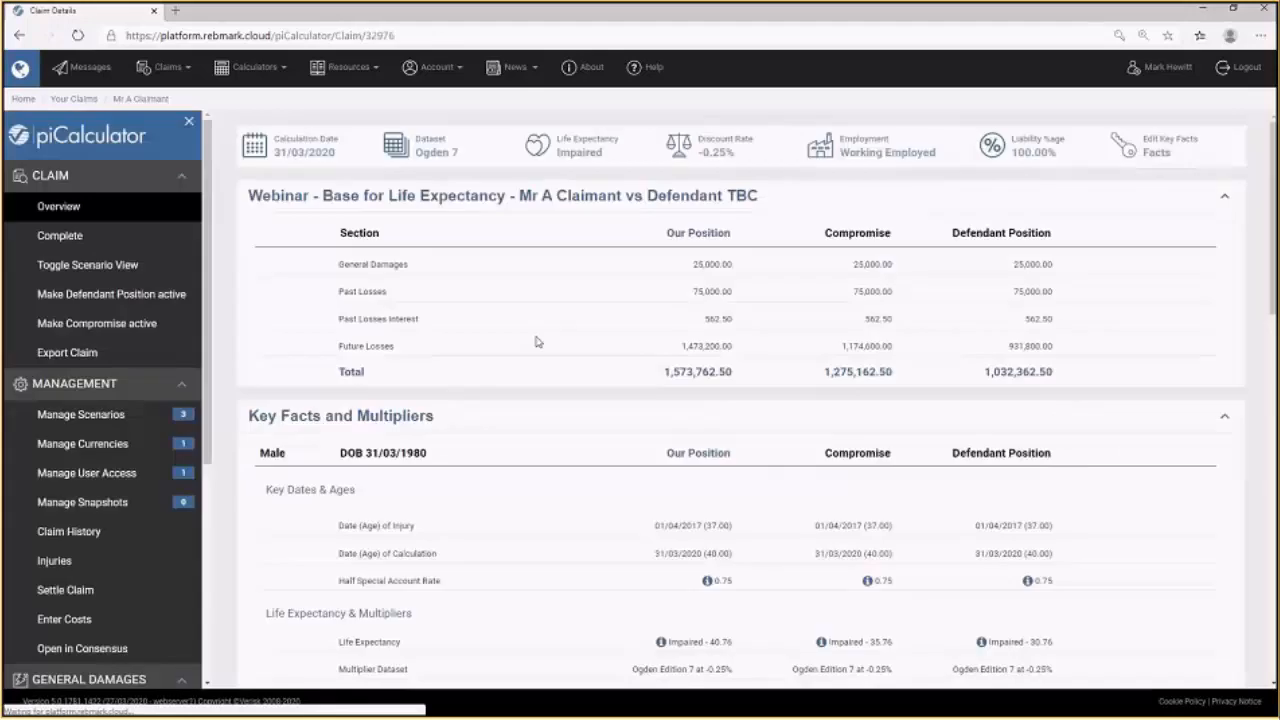
click(74, 99)
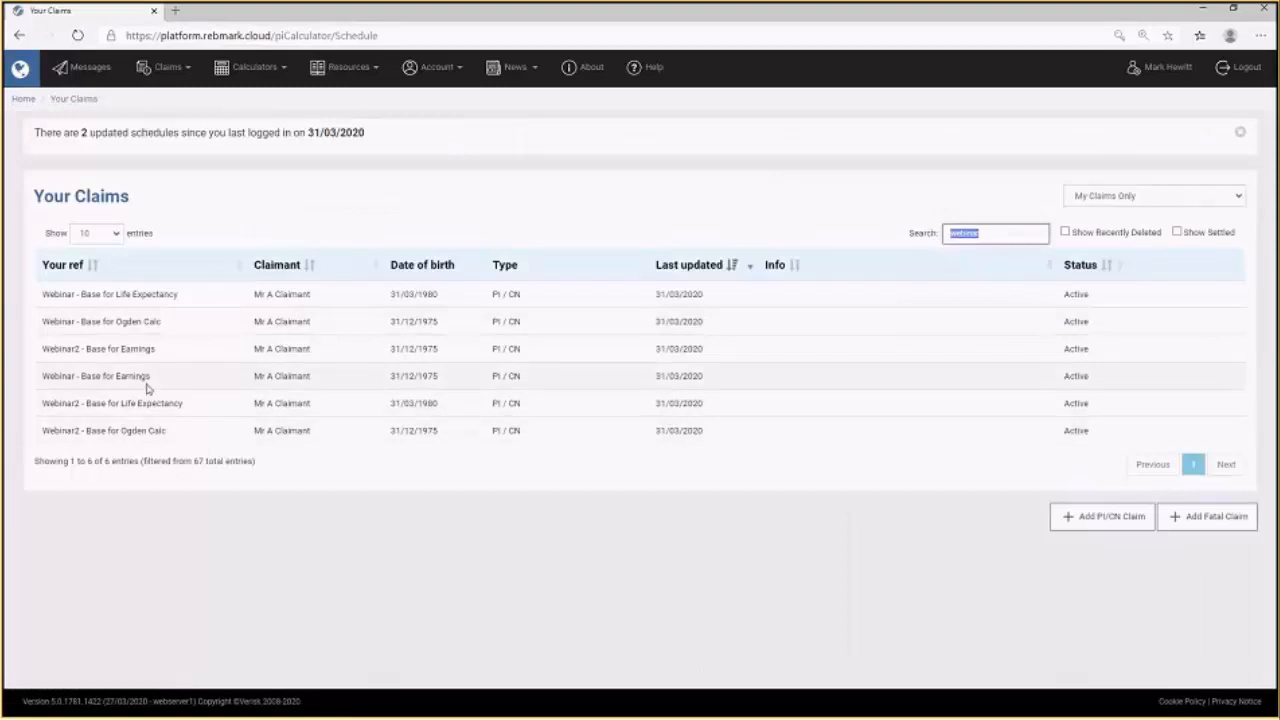
click(1193, 380)
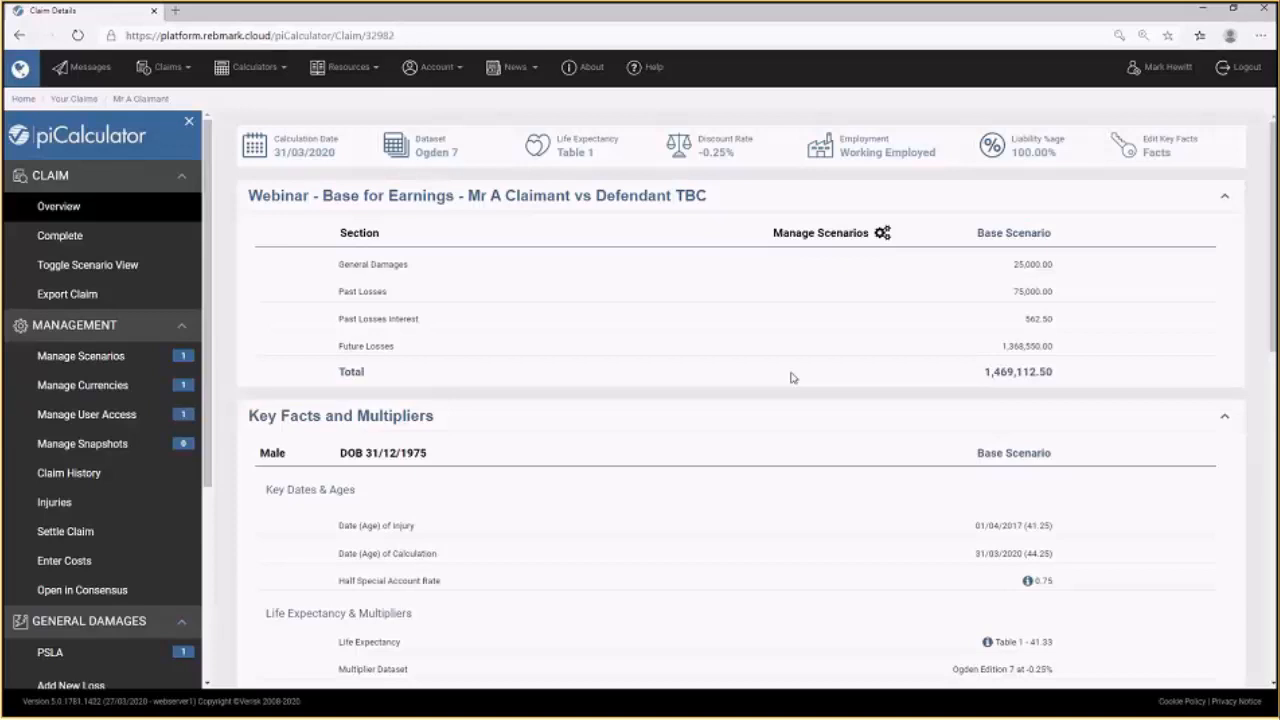
Rename the Base Scenario to Definite Promotion in the claim scenarios.
click(88, 365)
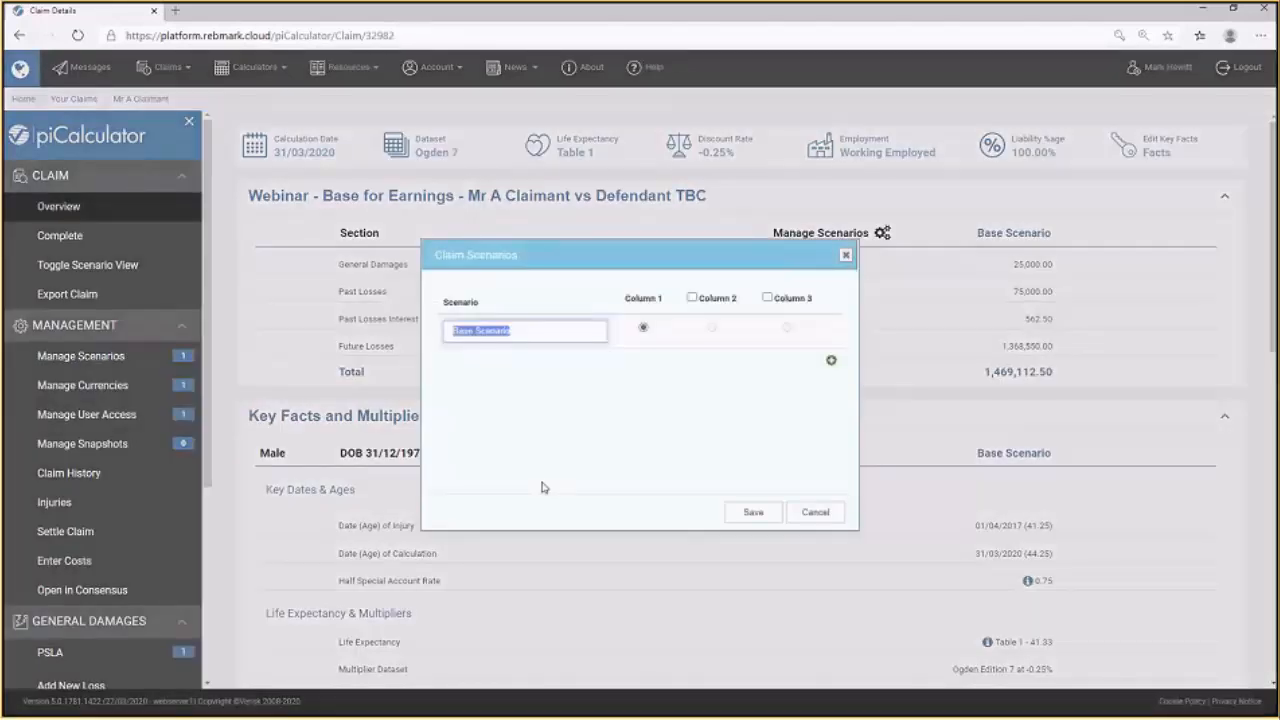
text(Definite Promotion)
Add a 50/50 Chance scenario shown in column 2 and save the scenarios.
click(830, 360)
click(486, 369)
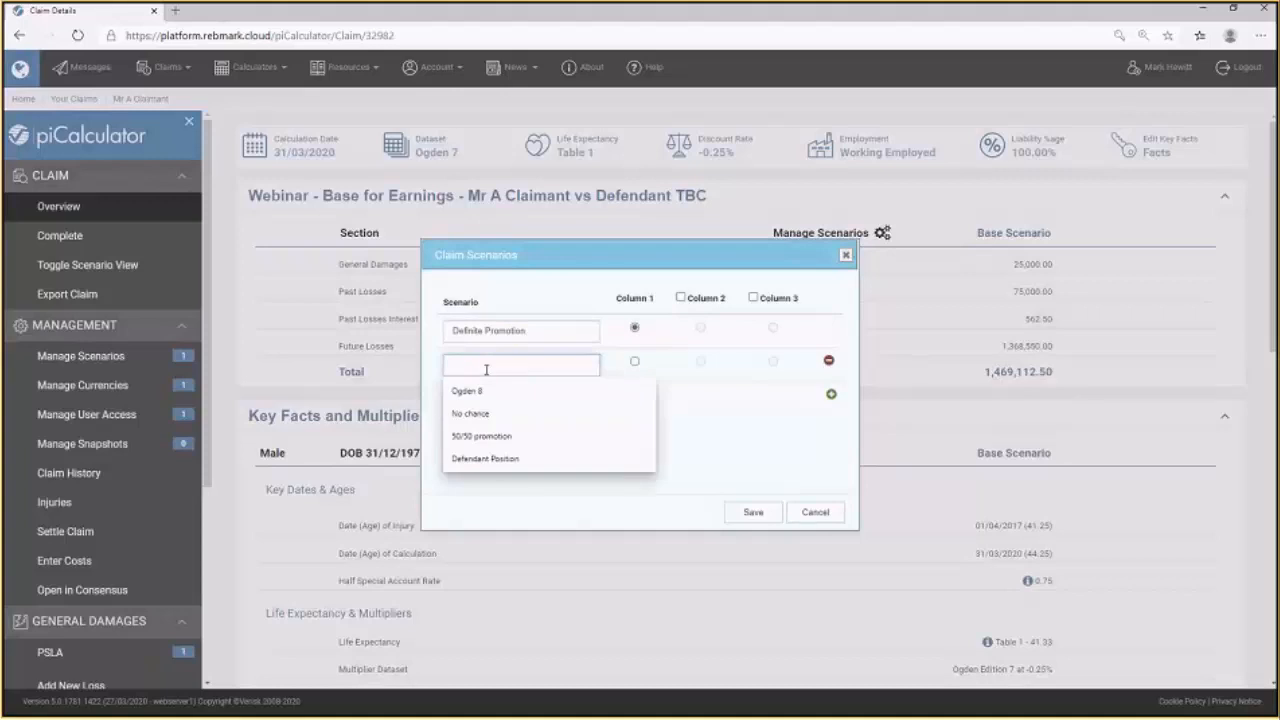
text(50/50 )
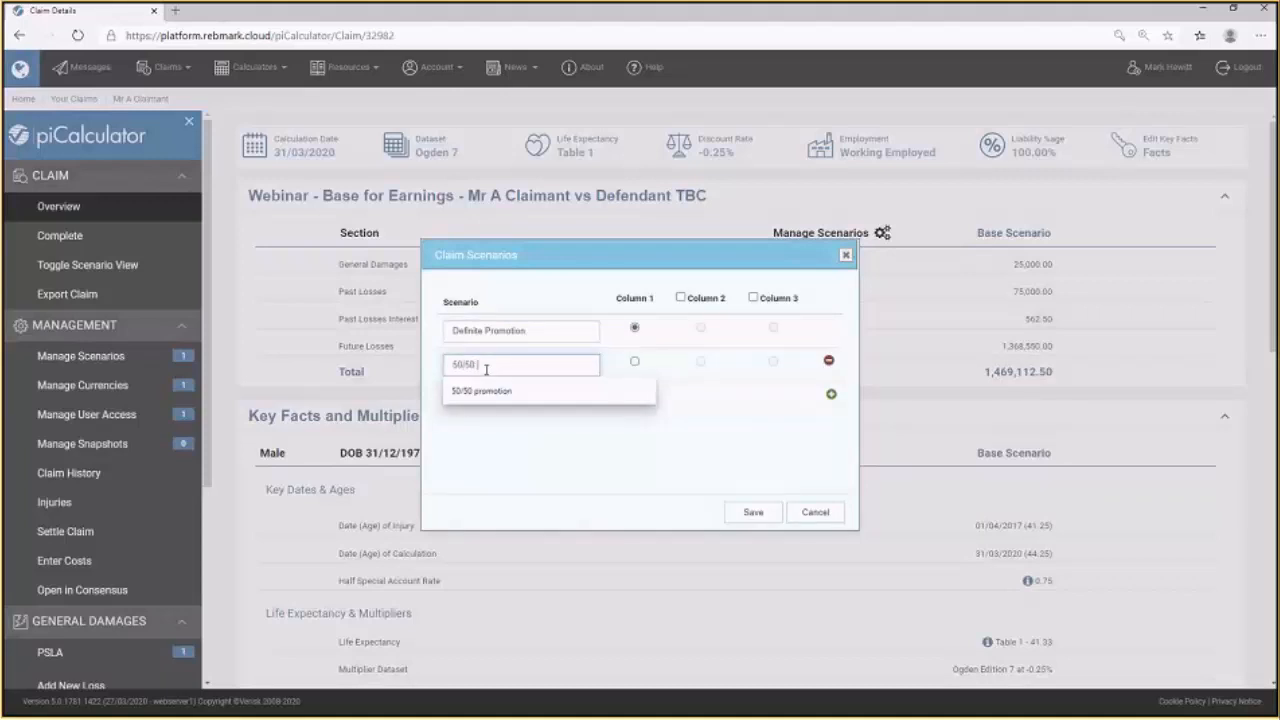
text(Cha)
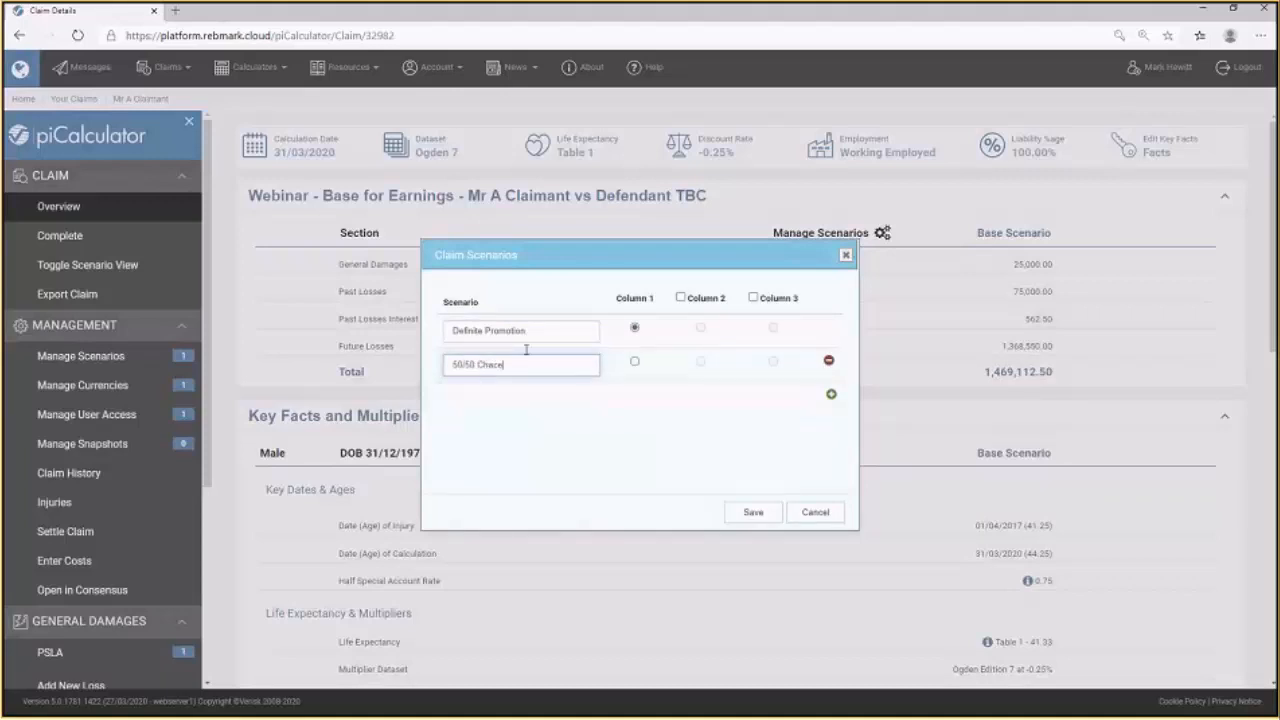
text(nce)
click(680, 298)
click(752, 514)
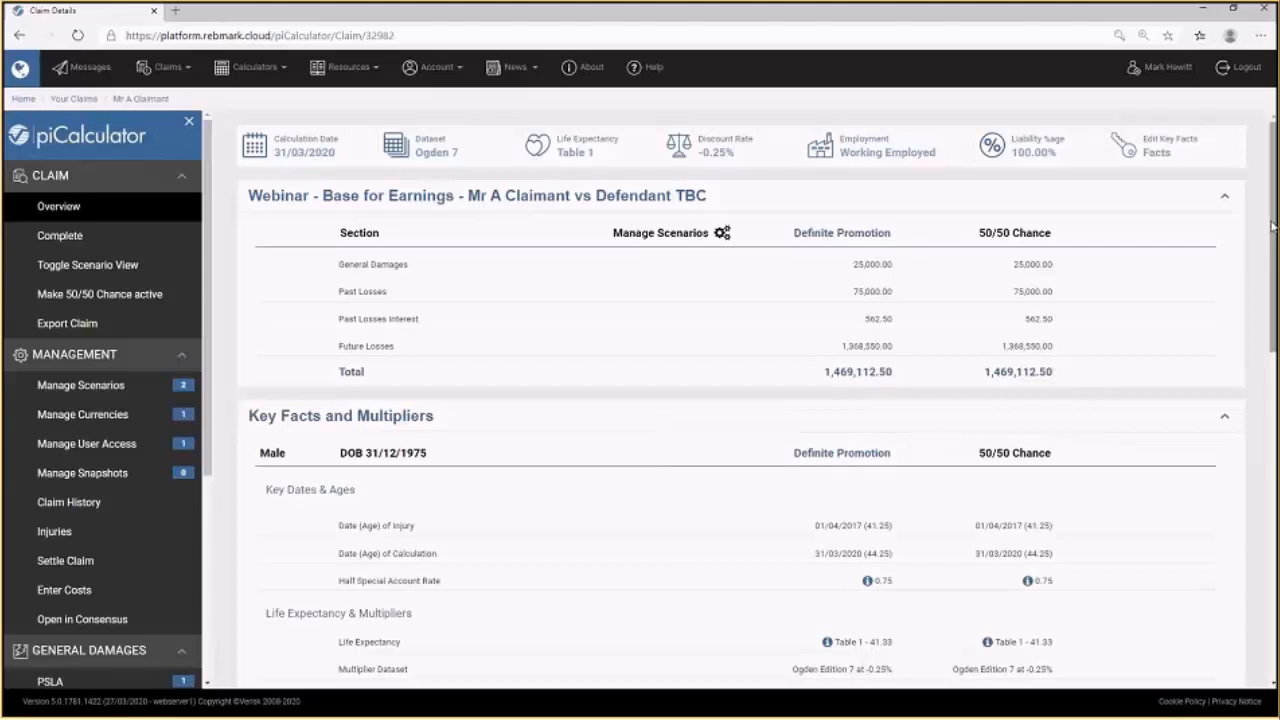
Open the Future Losses LOE head of loss and title its second section Promotion.
drag(1274, 225, 1274, 584)
click(960, 606)
drag(1274, 462, 1273, 522)
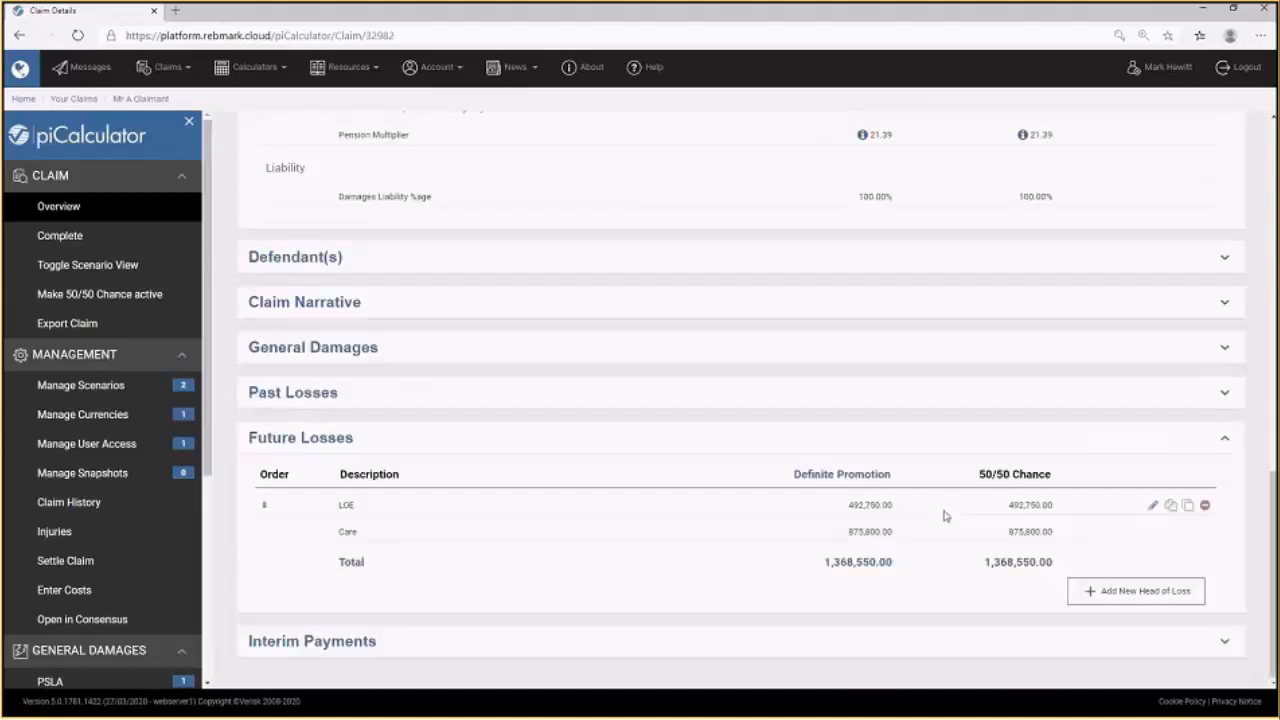
click(1156, 508)
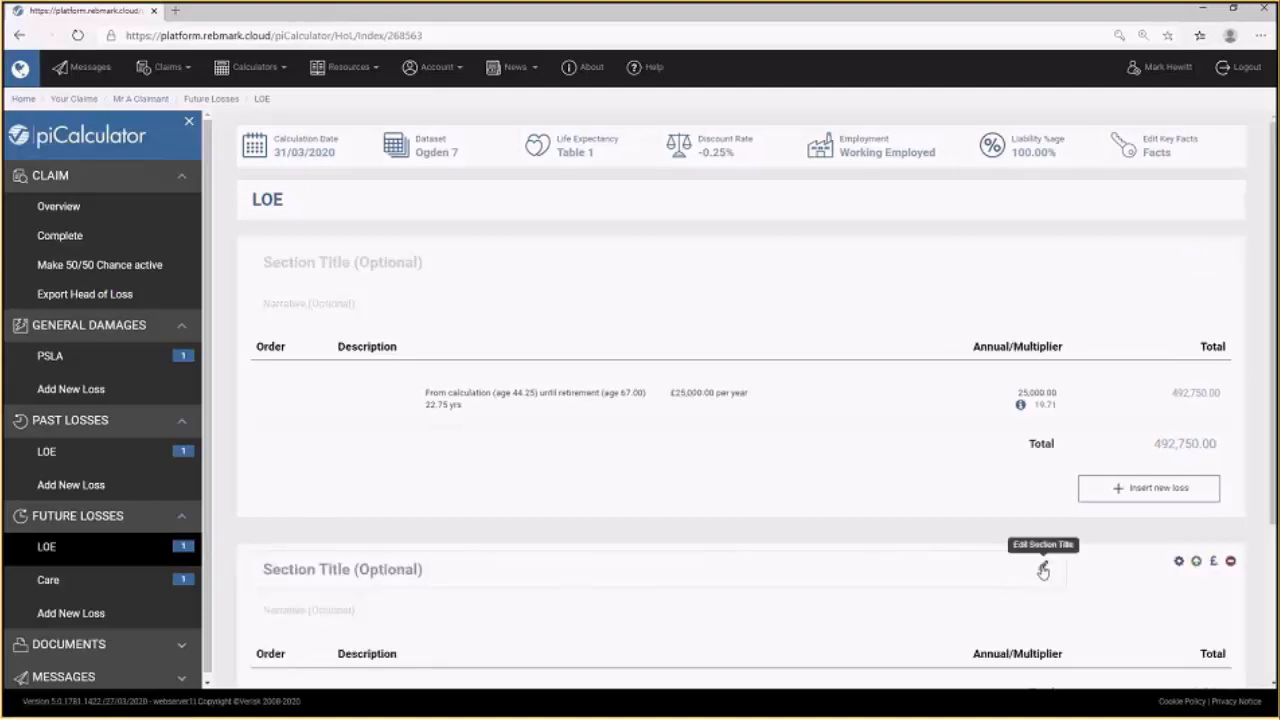
click(1043, 570)
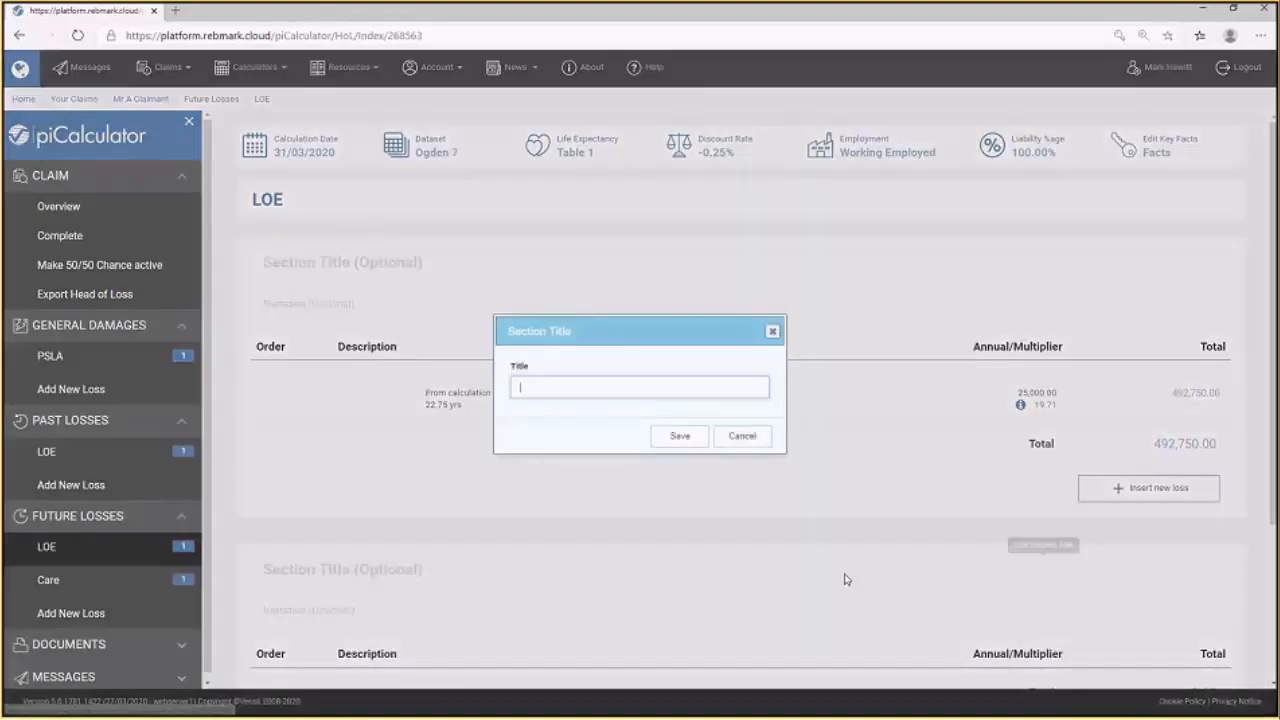
text(Promotion)
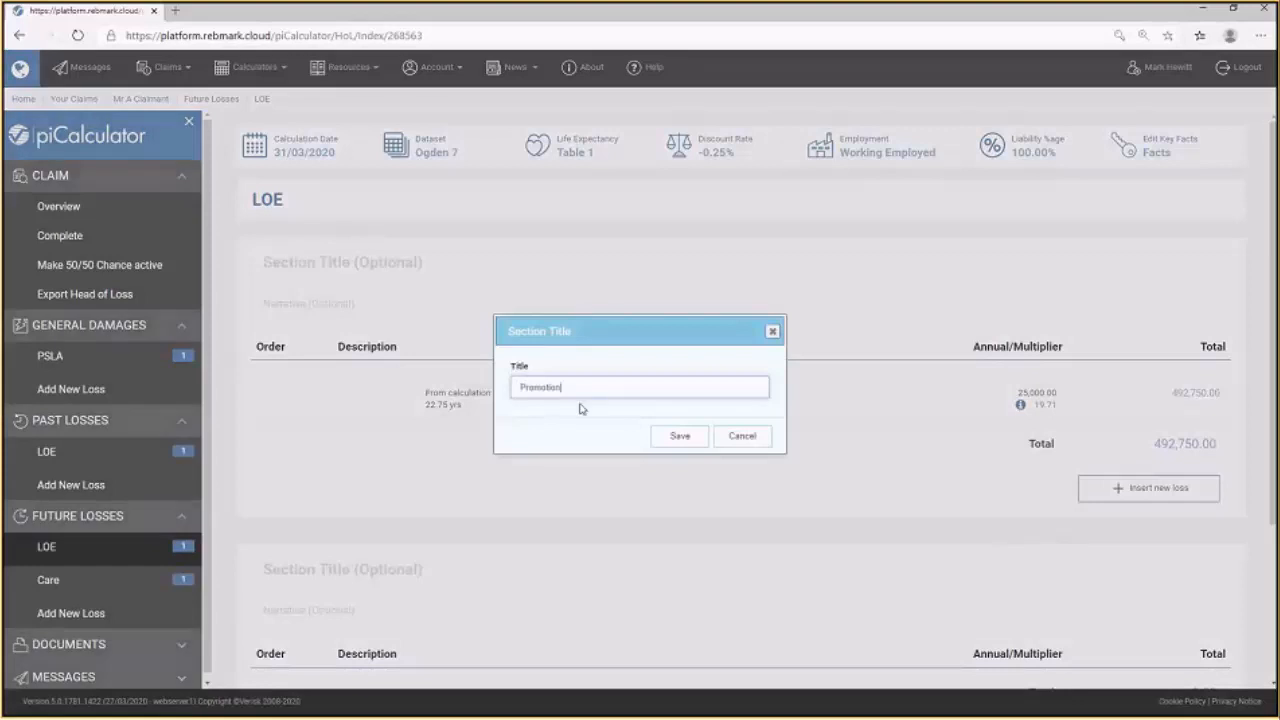
click(680, 436)
Title the third LOE section No Promotion.
scroll(780, 511, down, 1)
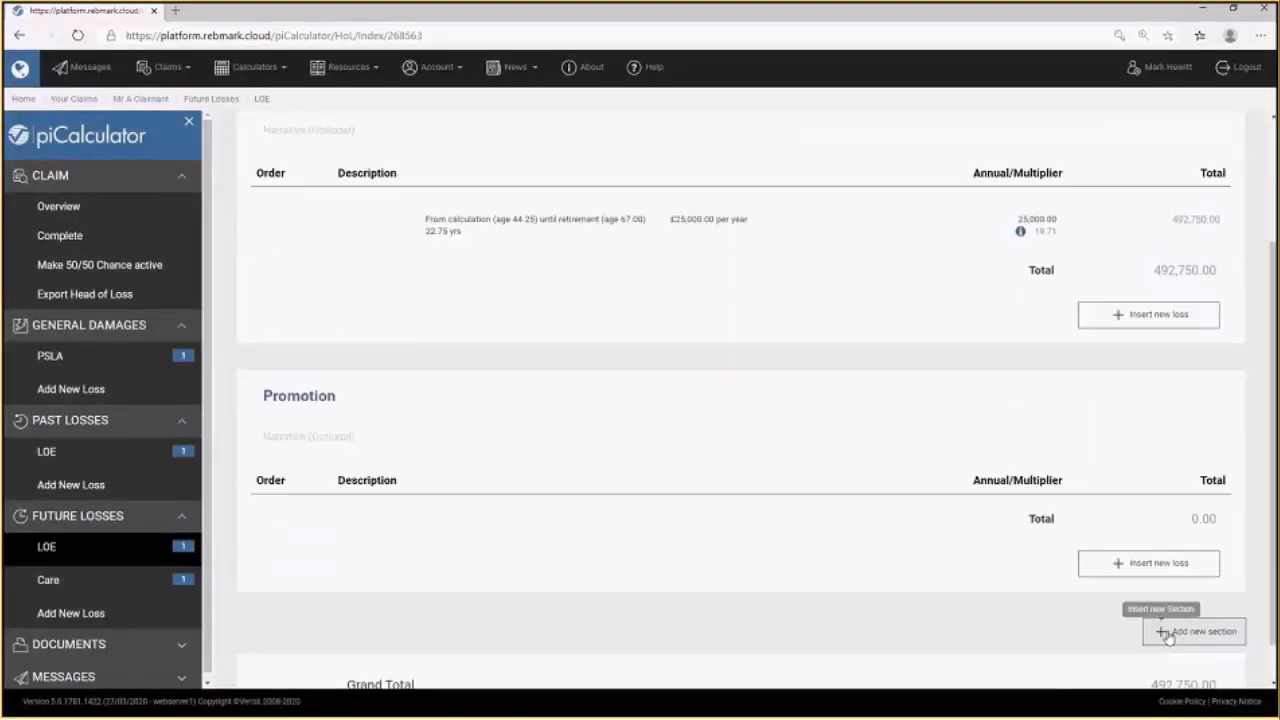
scroll(533, 615, down, 2)
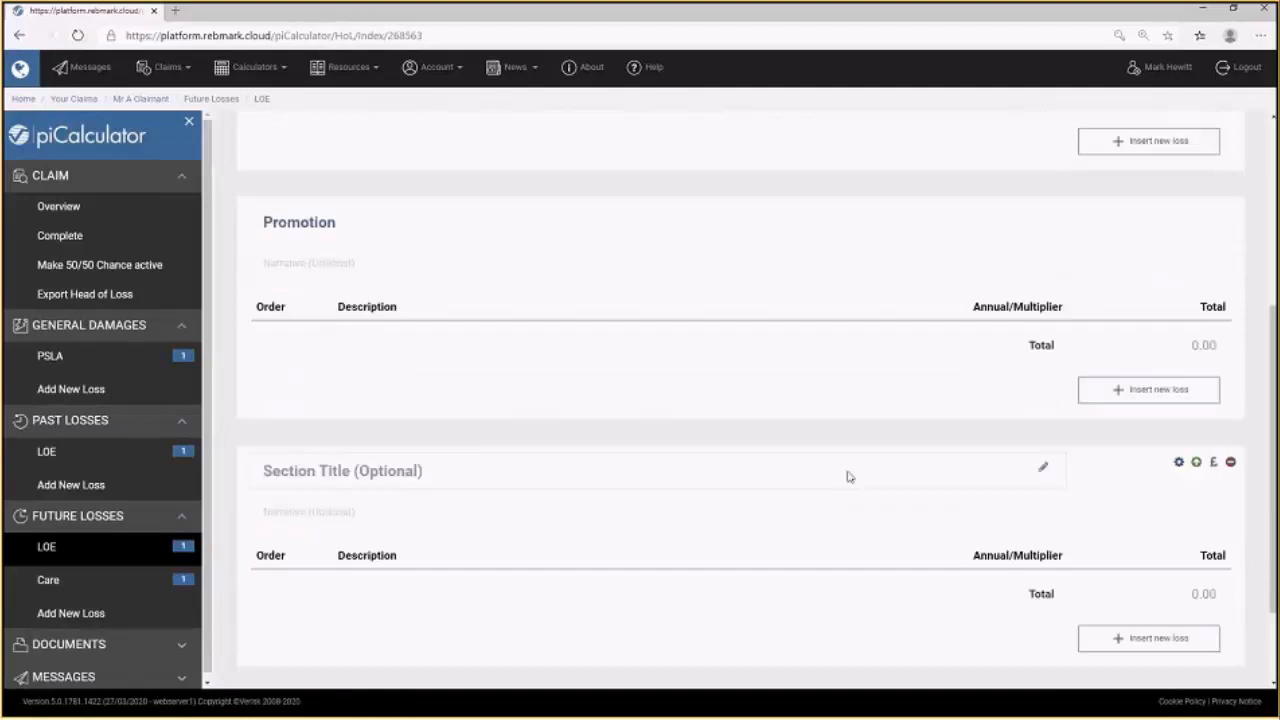
click(1040, 470)
text(No Promotion)
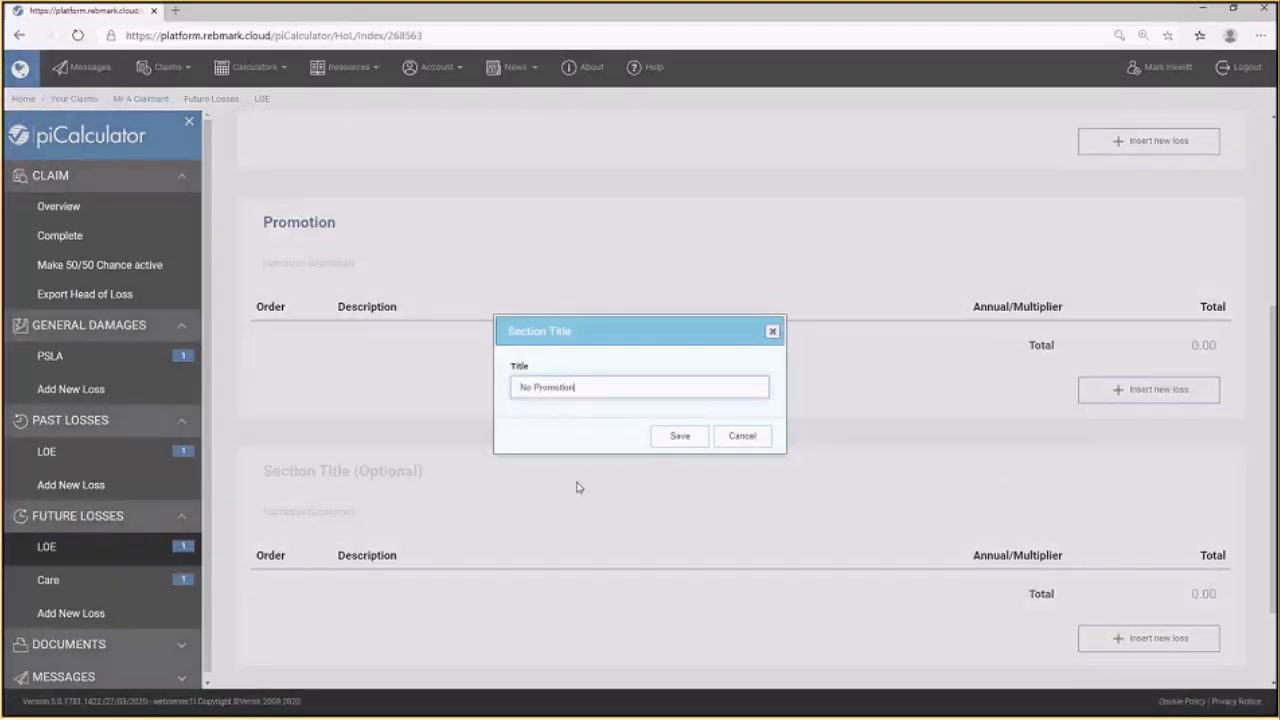
click(689, 438)
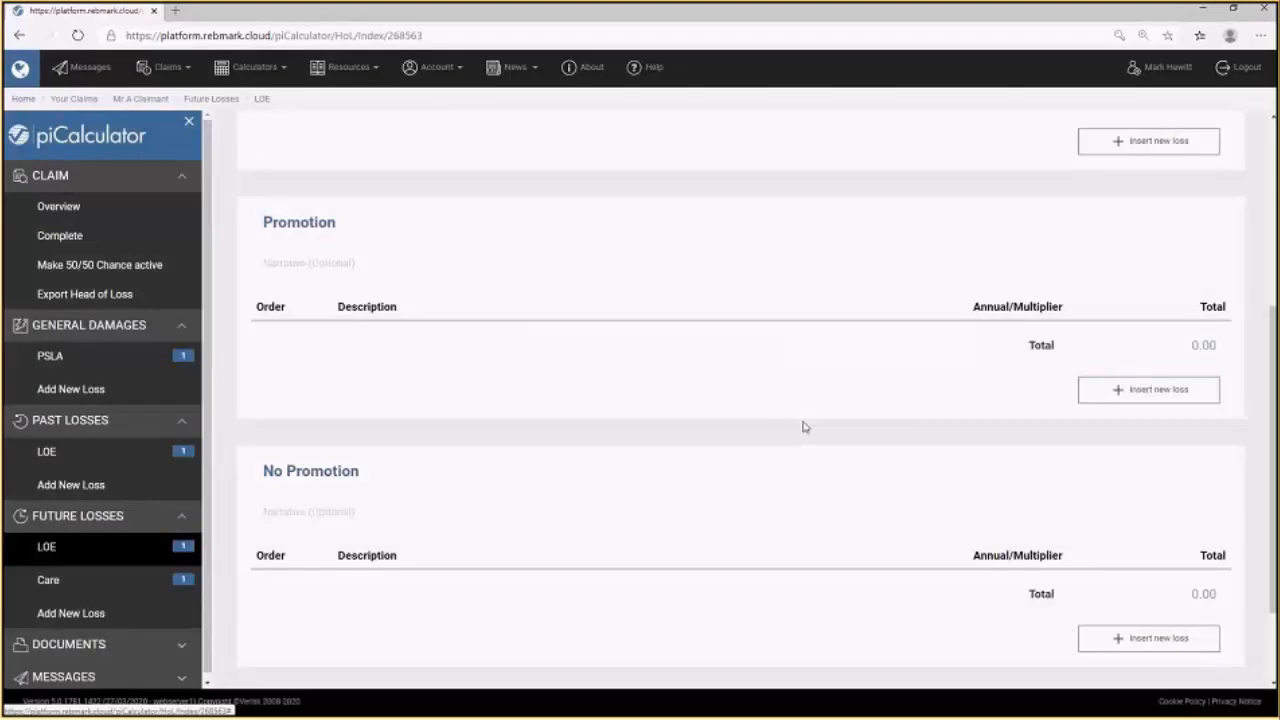
Set the existing earnings loss in the first LOE section to end at age 55.
scroll(803, 427, up, 3)
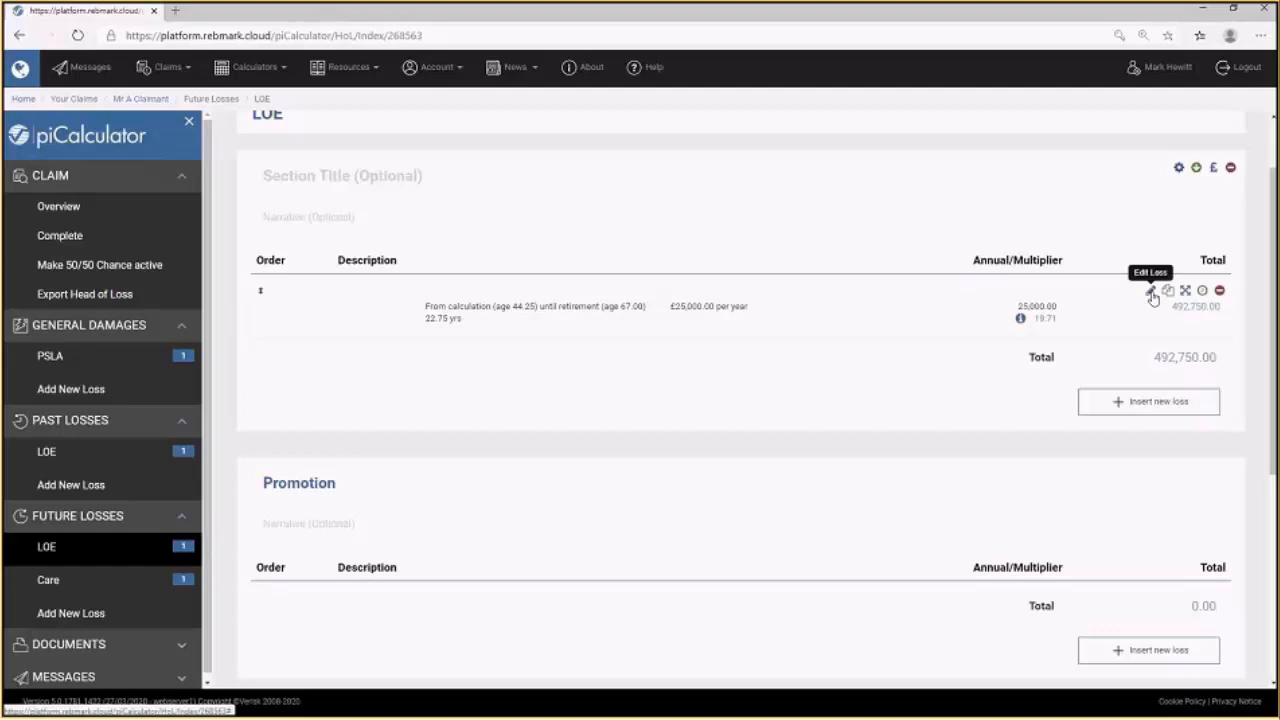
click(1151, 292)
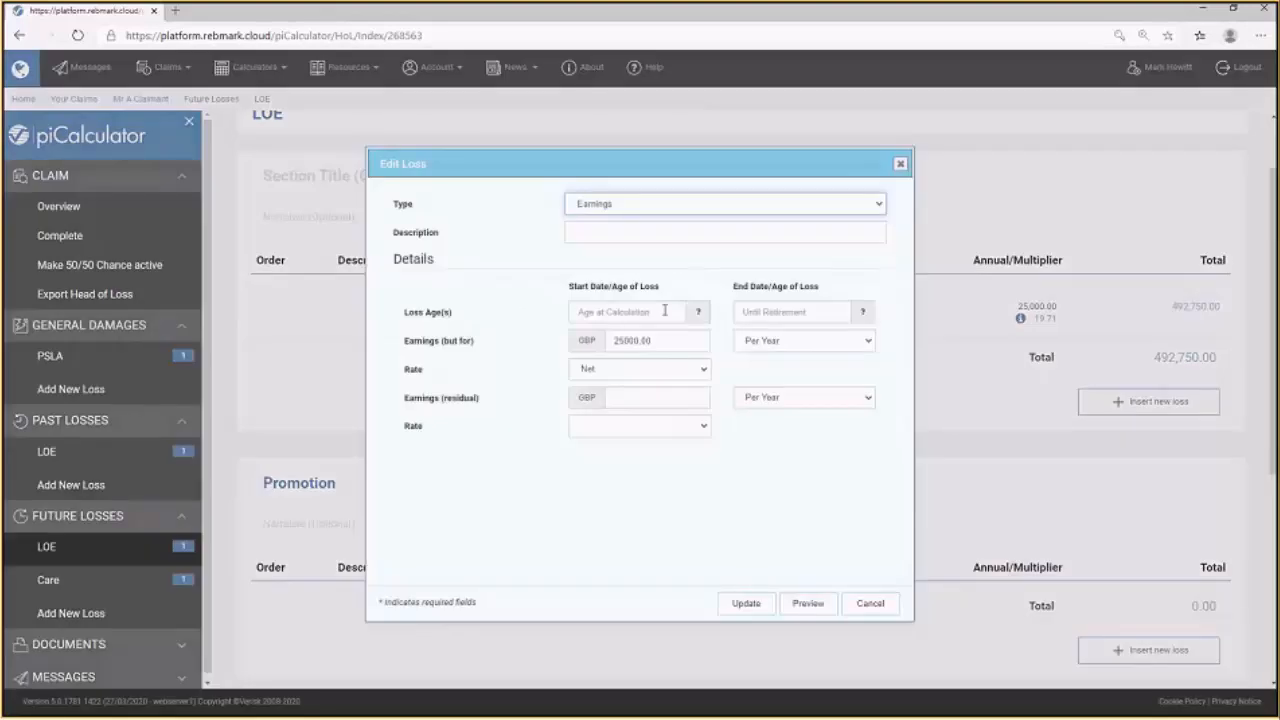
click(804, 313)
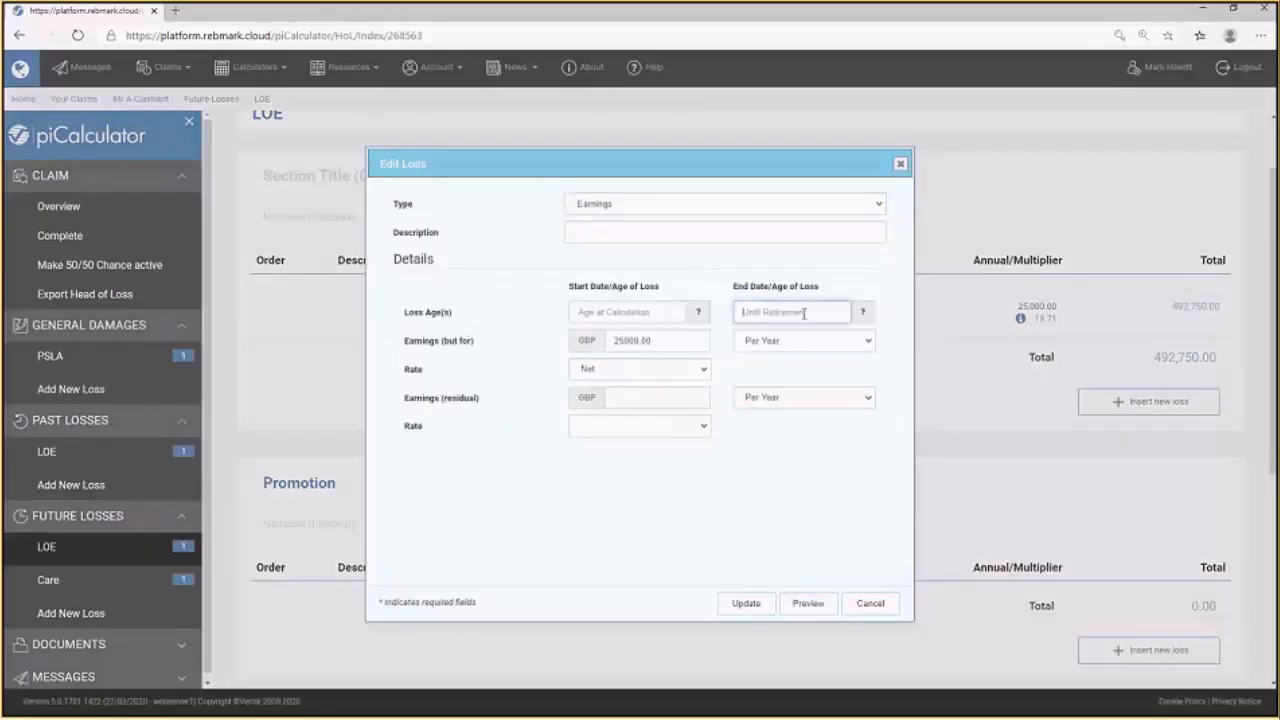
text(55)
click(745, 605)
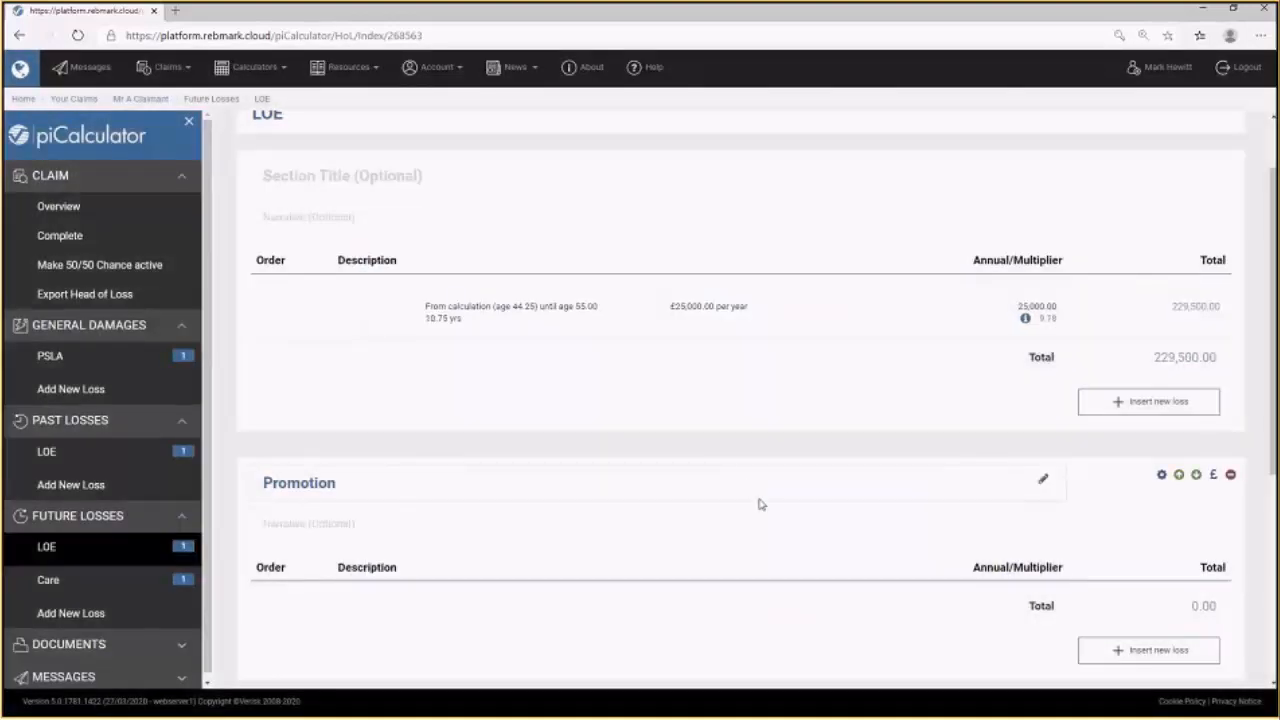
Add an Earnings loss to the Promotion section from age 55 at £35,000 per year with a Net rate.
click(775, 591)
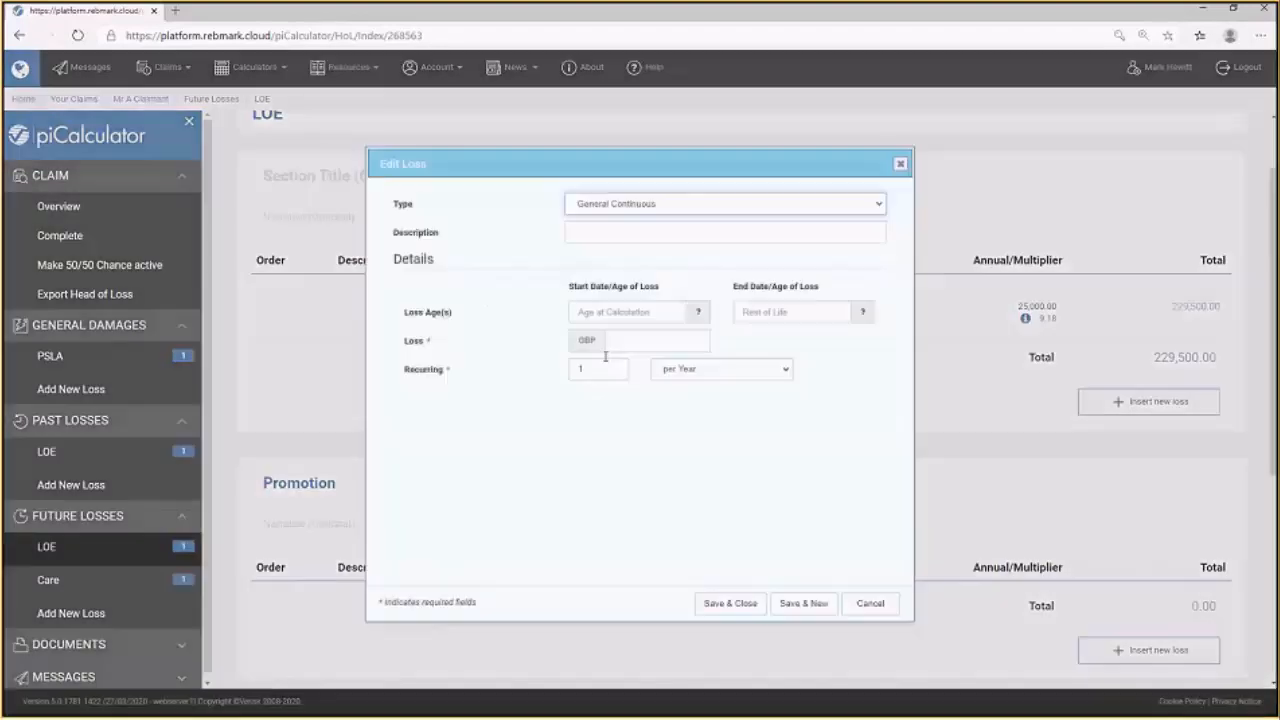
click(632, 205)
click(593, 244)
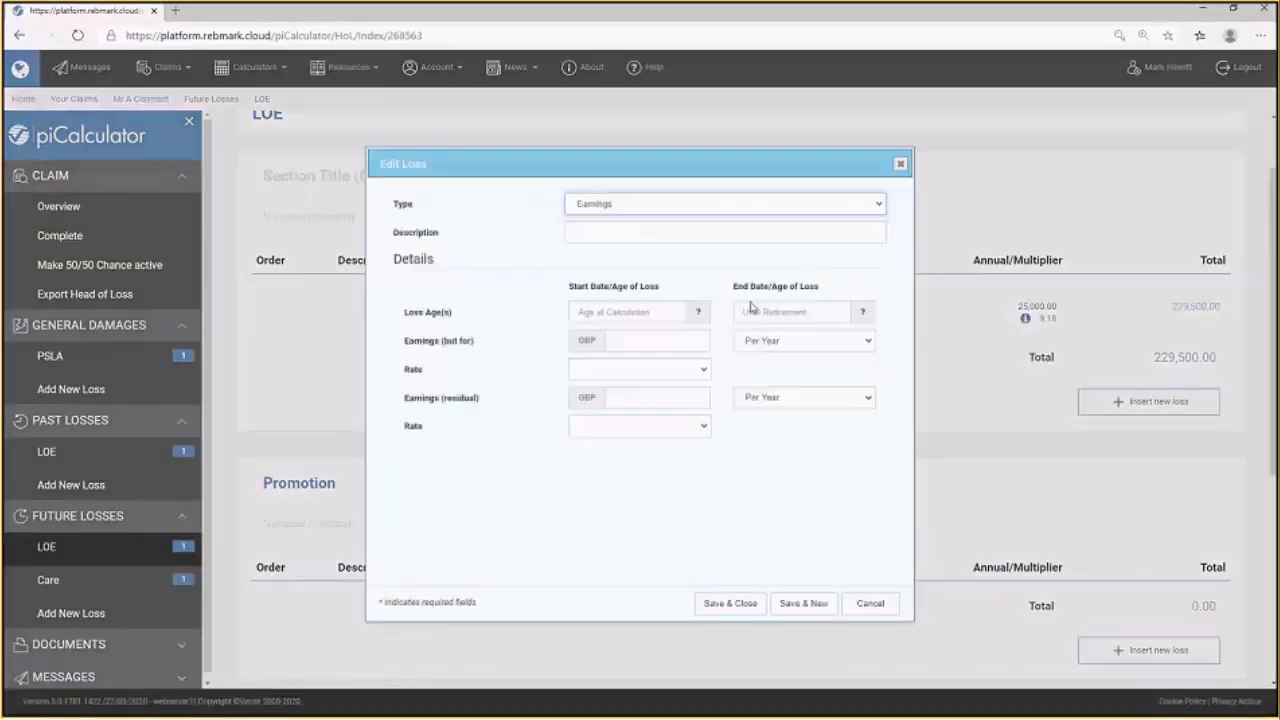
click(610, 312)
text(55)
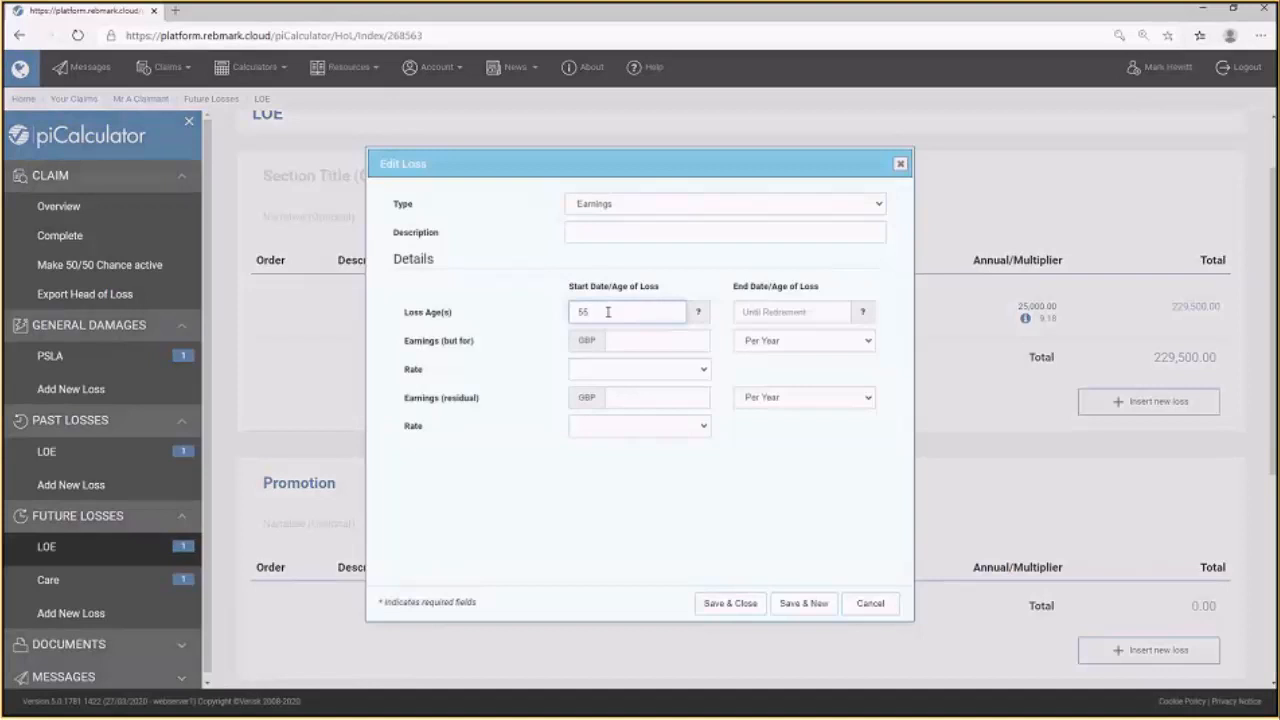
click(632, 341)
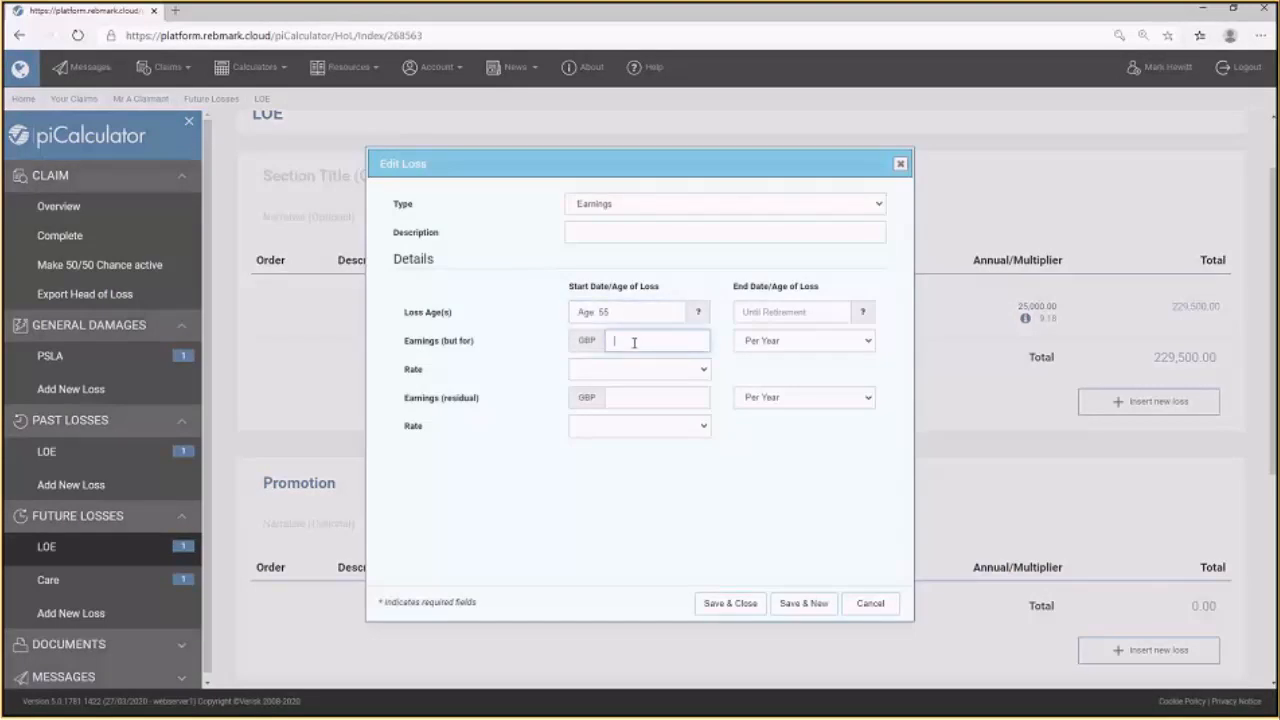
text(35000)
click(655, 372)
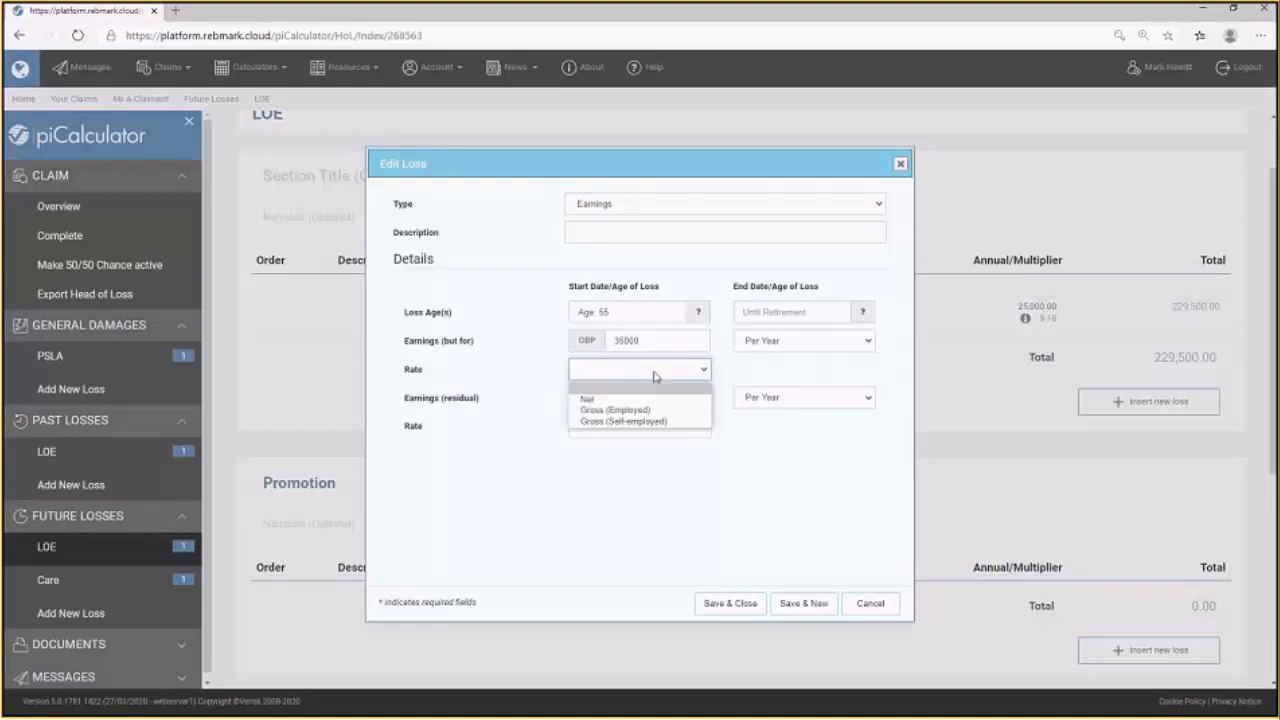
click(649, 400)
click(736, 605)
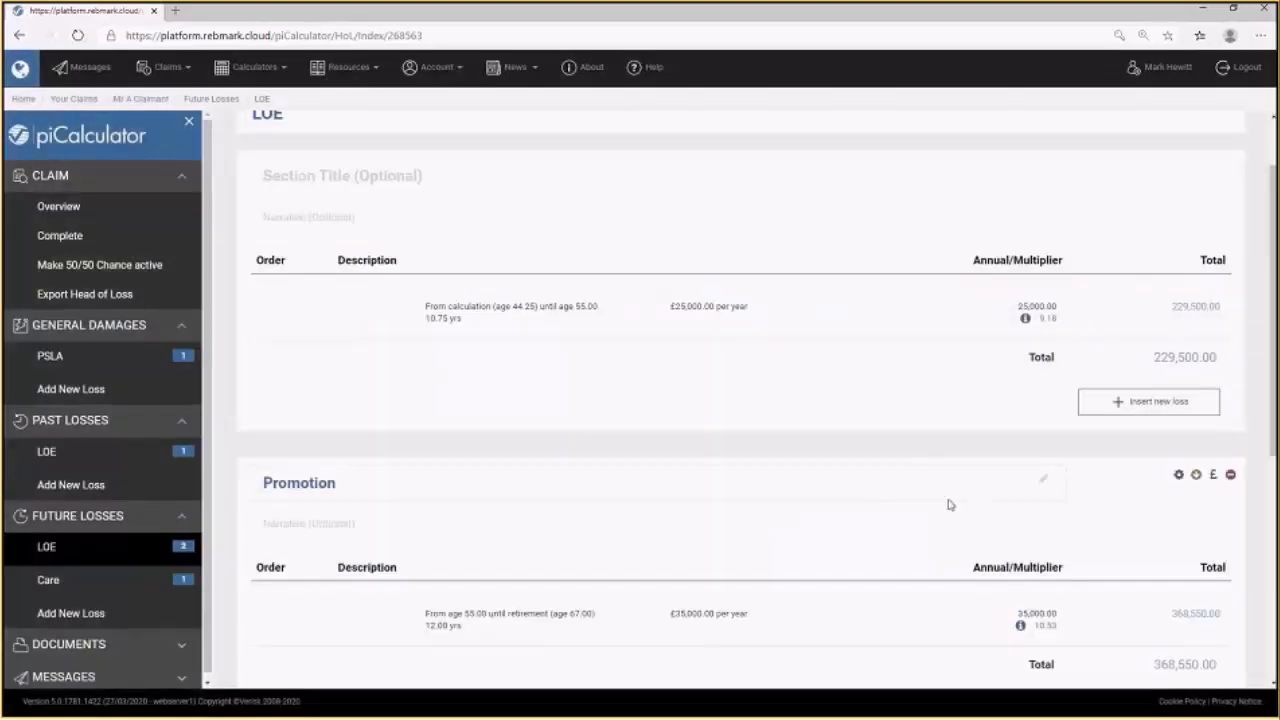
Add an Earnings loss to the No Promotion section from age 55 at £25,000 per year with a Net rate.
scroll(950, 508, down, 1)
scroll(951, 513, down, 3)
scroll(953, 525, down, 1)
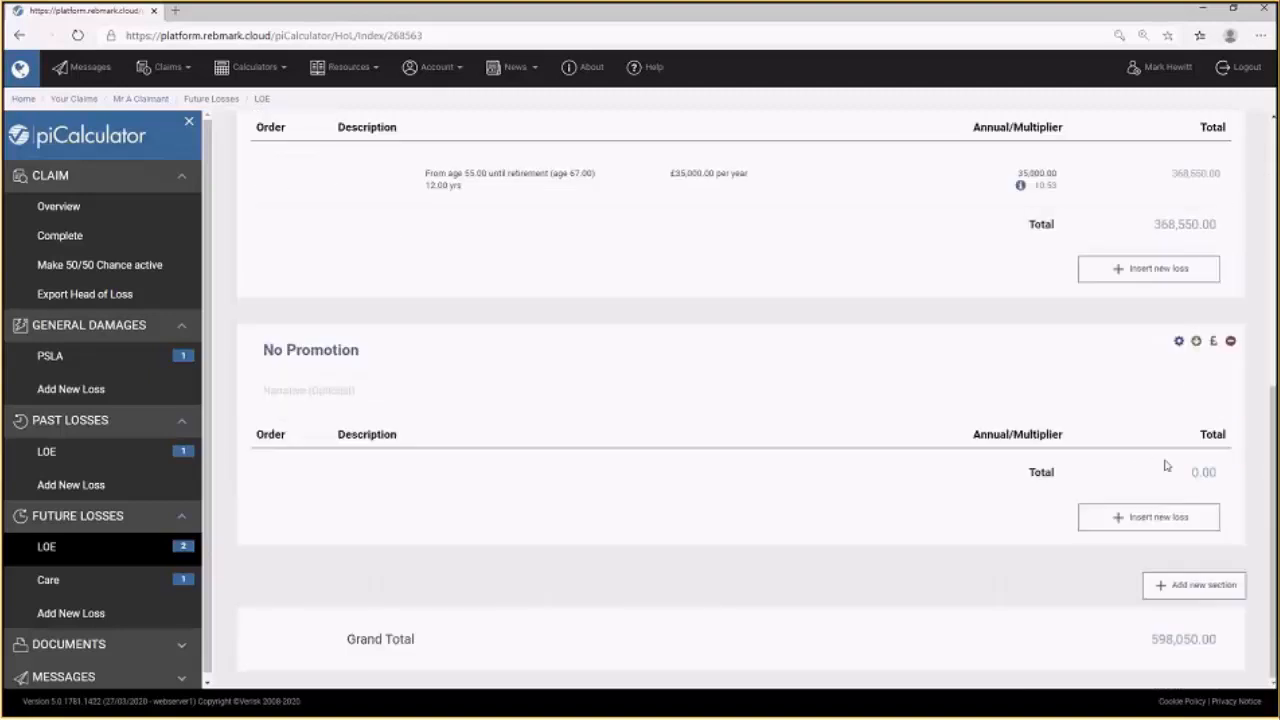
click(1143, 456)
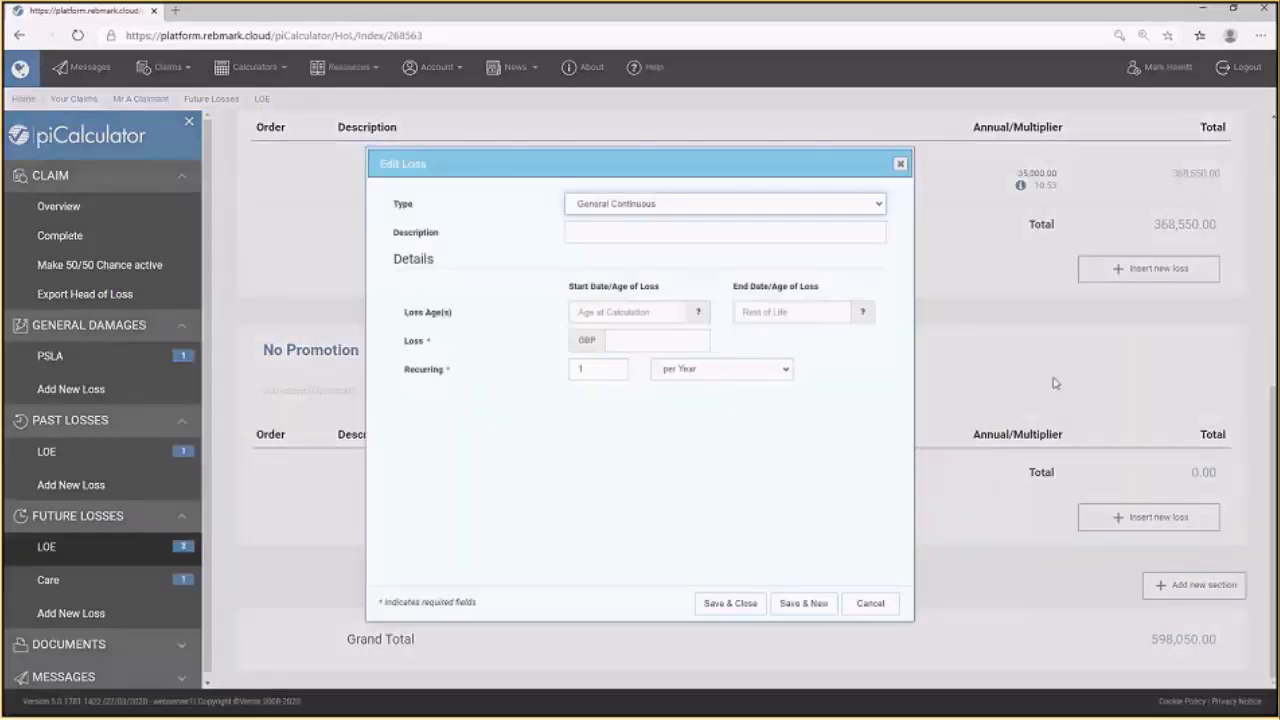
click(643, 205)
click(643, 256)
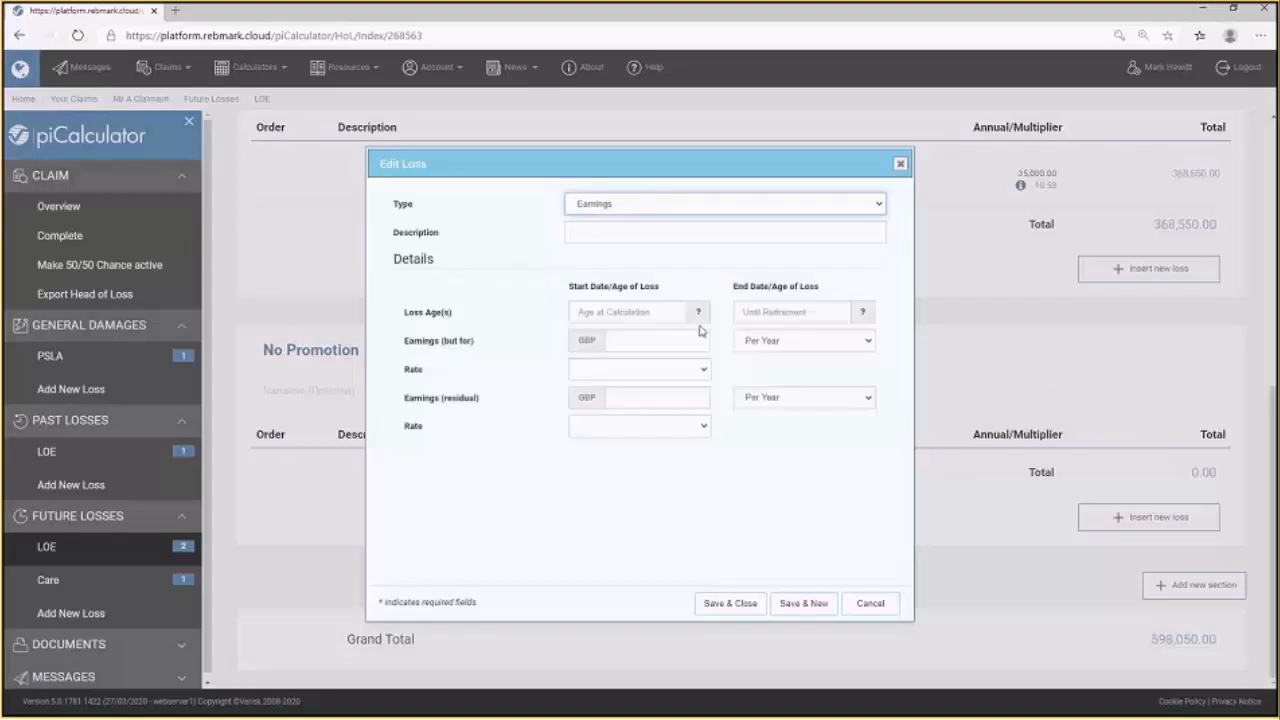
click(618, 314)
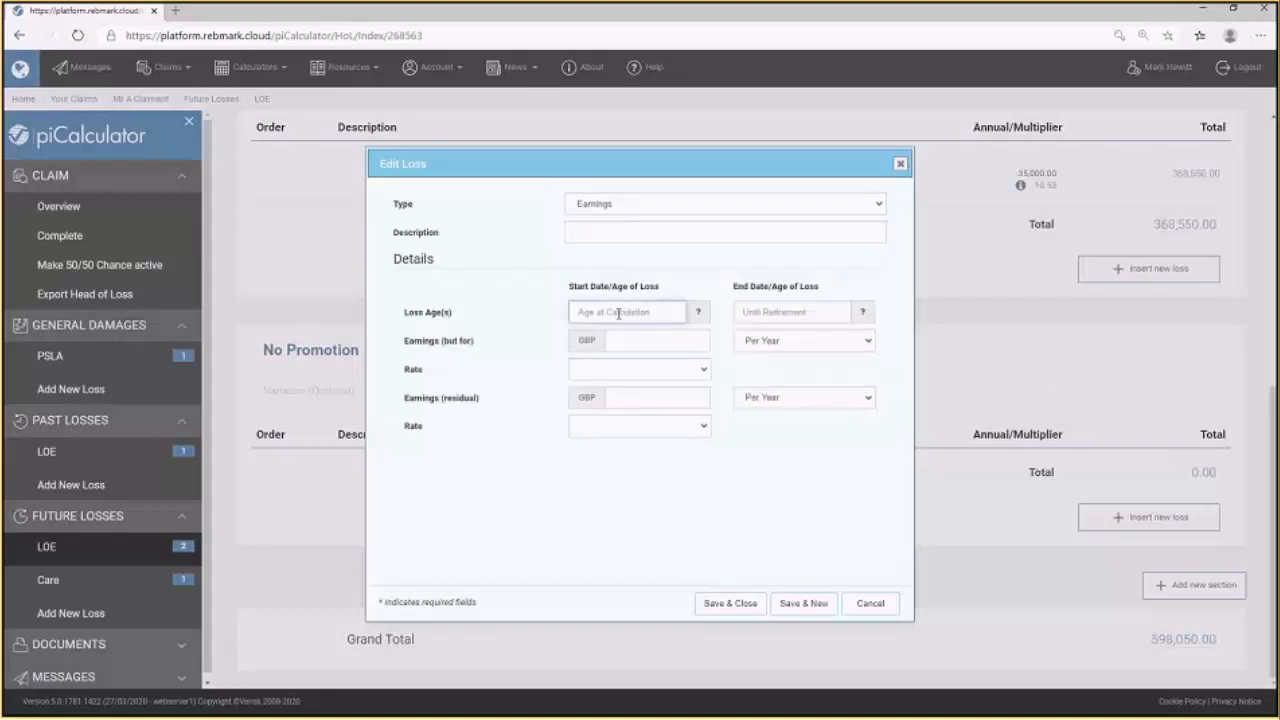
text(55)
click(635, 338)
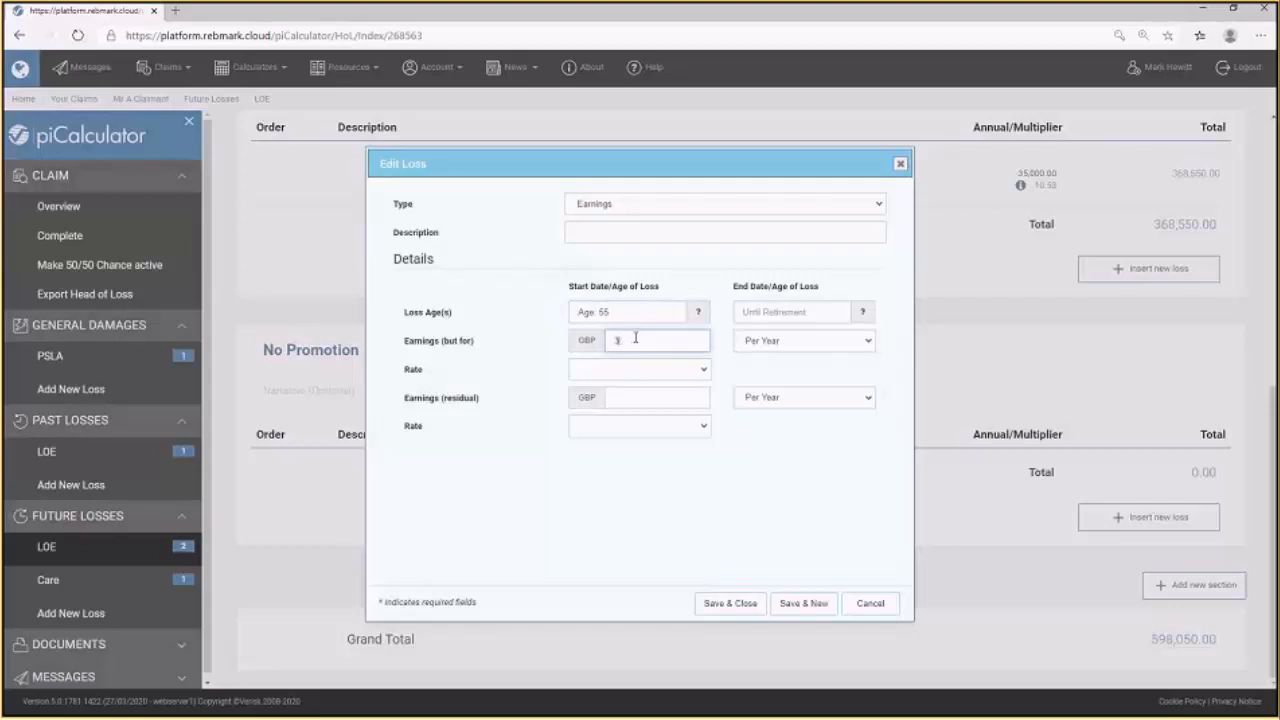
text(25000)
click(632, 370)
click(649, 397)
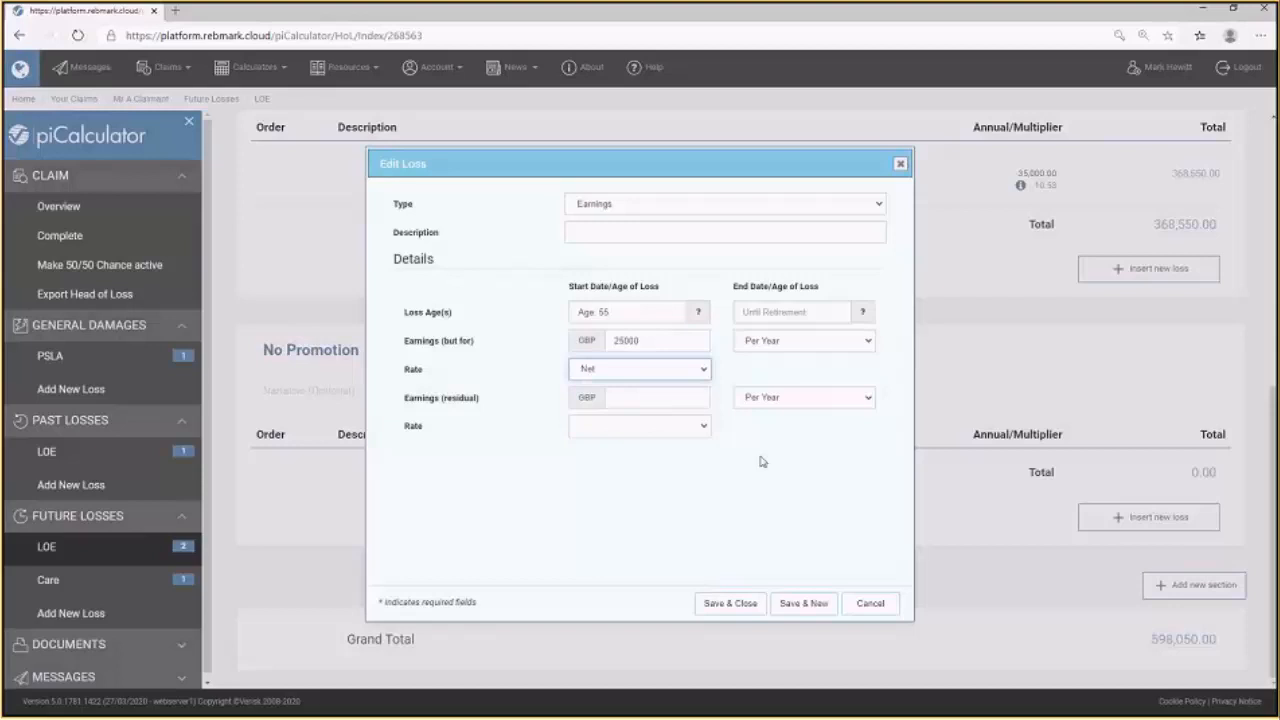
click(731, 604)
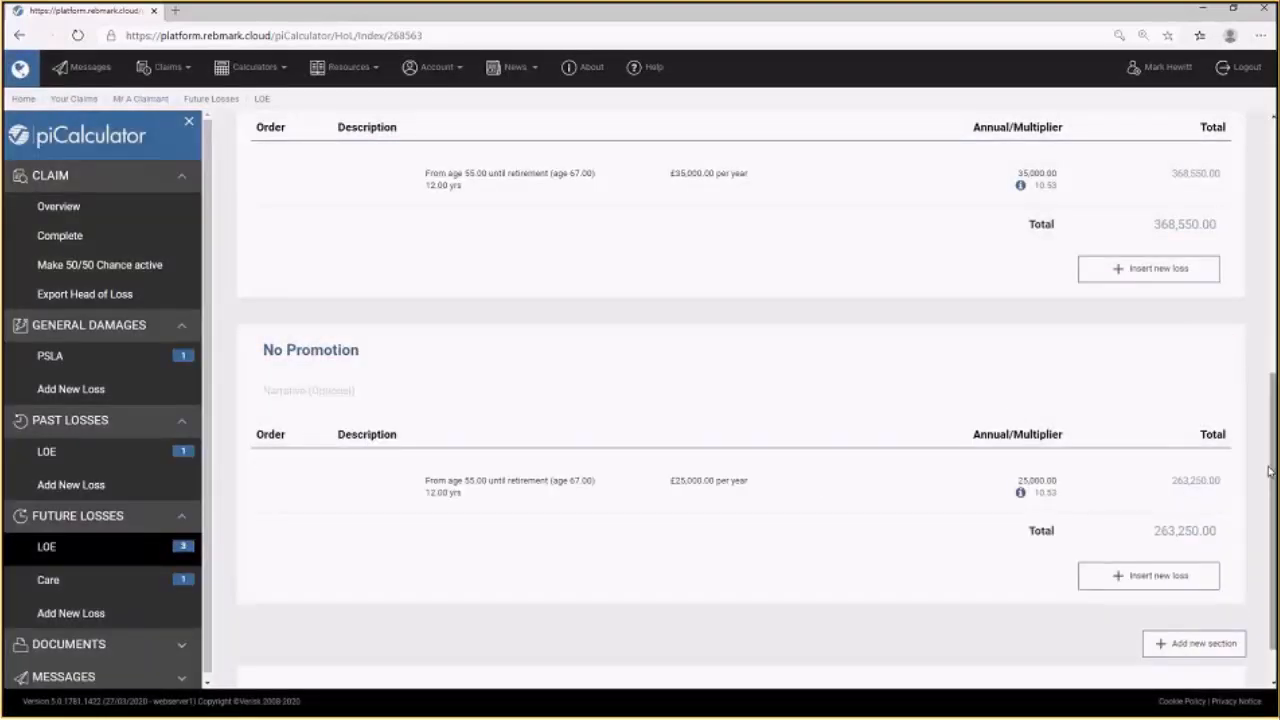
Set the 50/50 Chance scenario's chance to 50 % in the Promotion section's settings.
drag(1275, 470, 1275, 224)
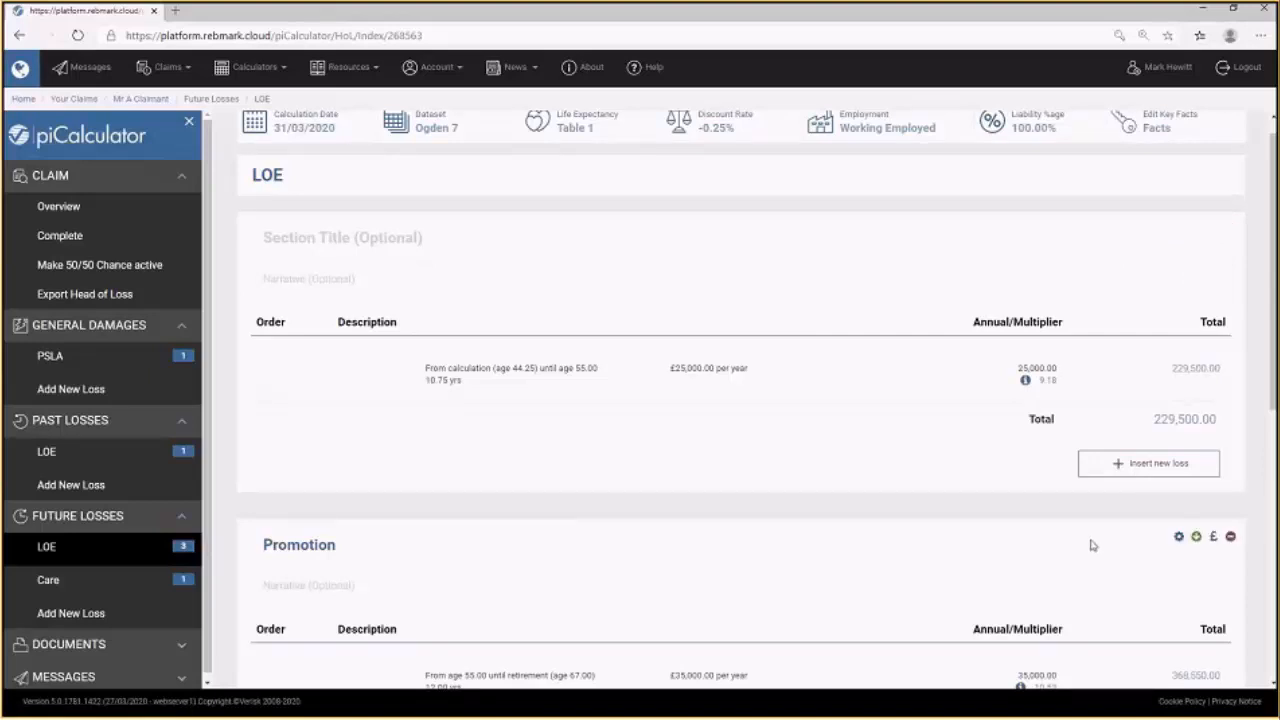
scroll(1088, 545, down, 2)
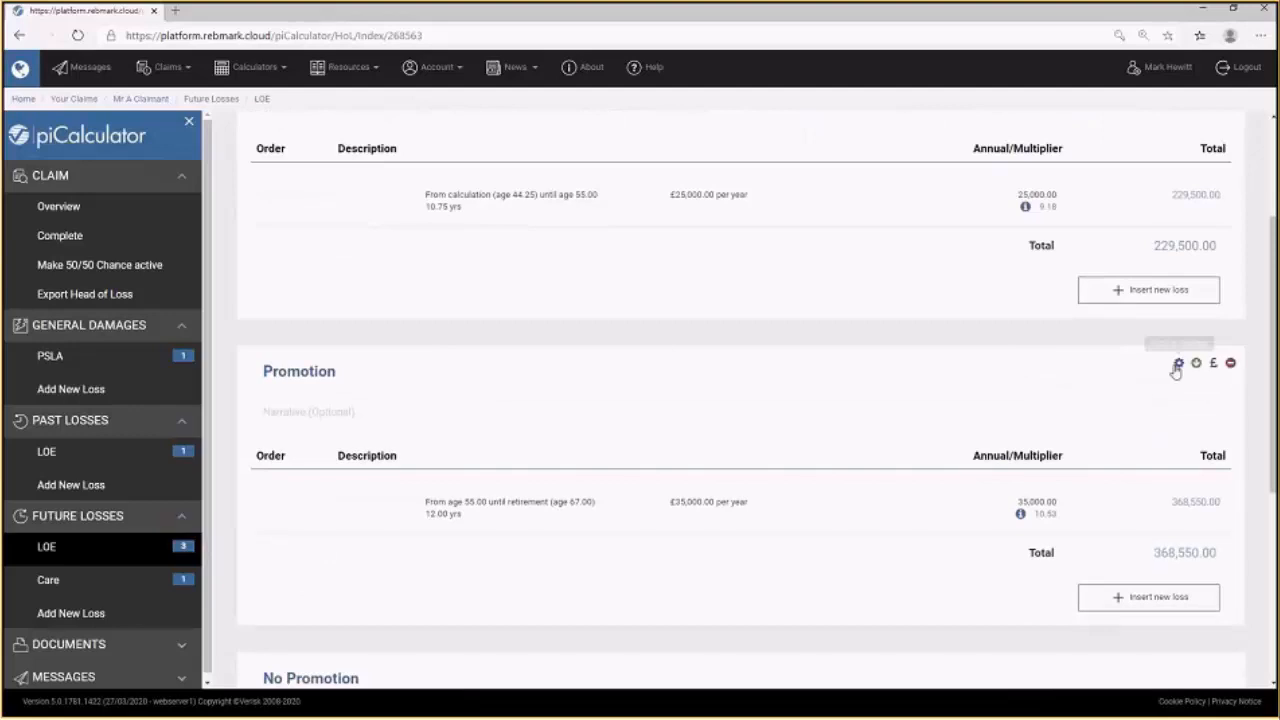
click(1179, 364)
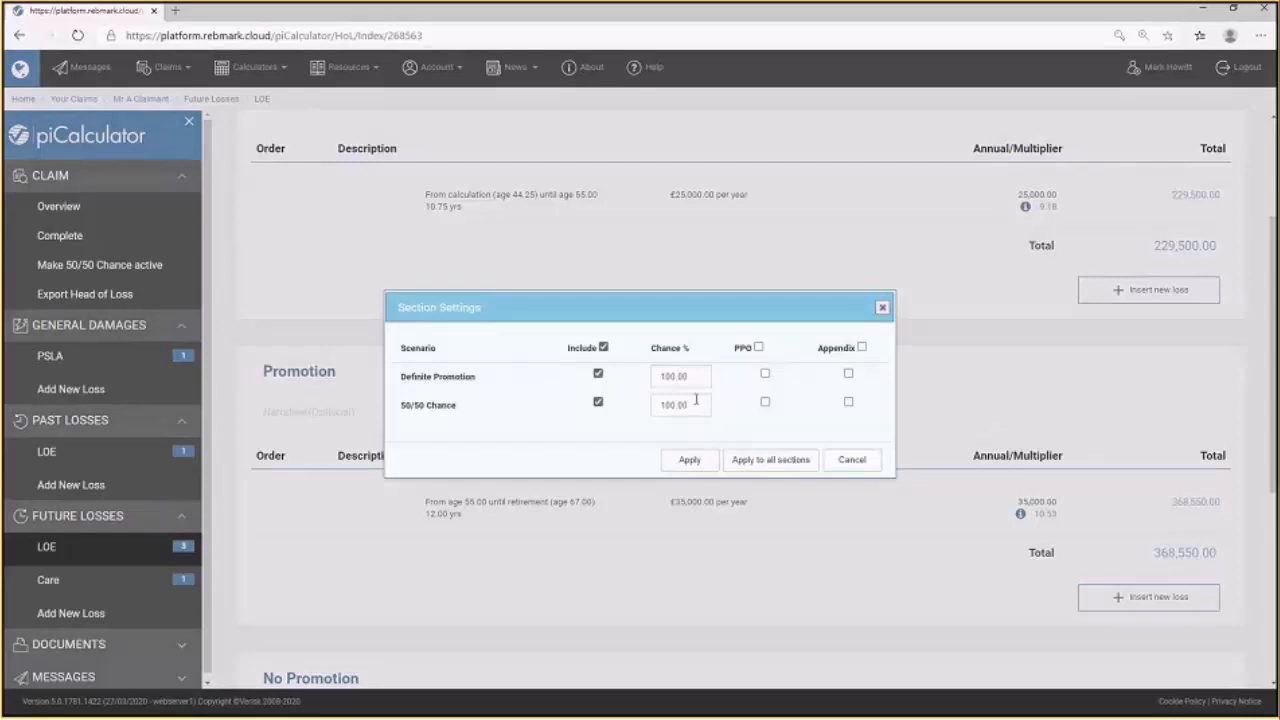
drag(696, 399, 617, 402)
text(50)
click(700, 460)
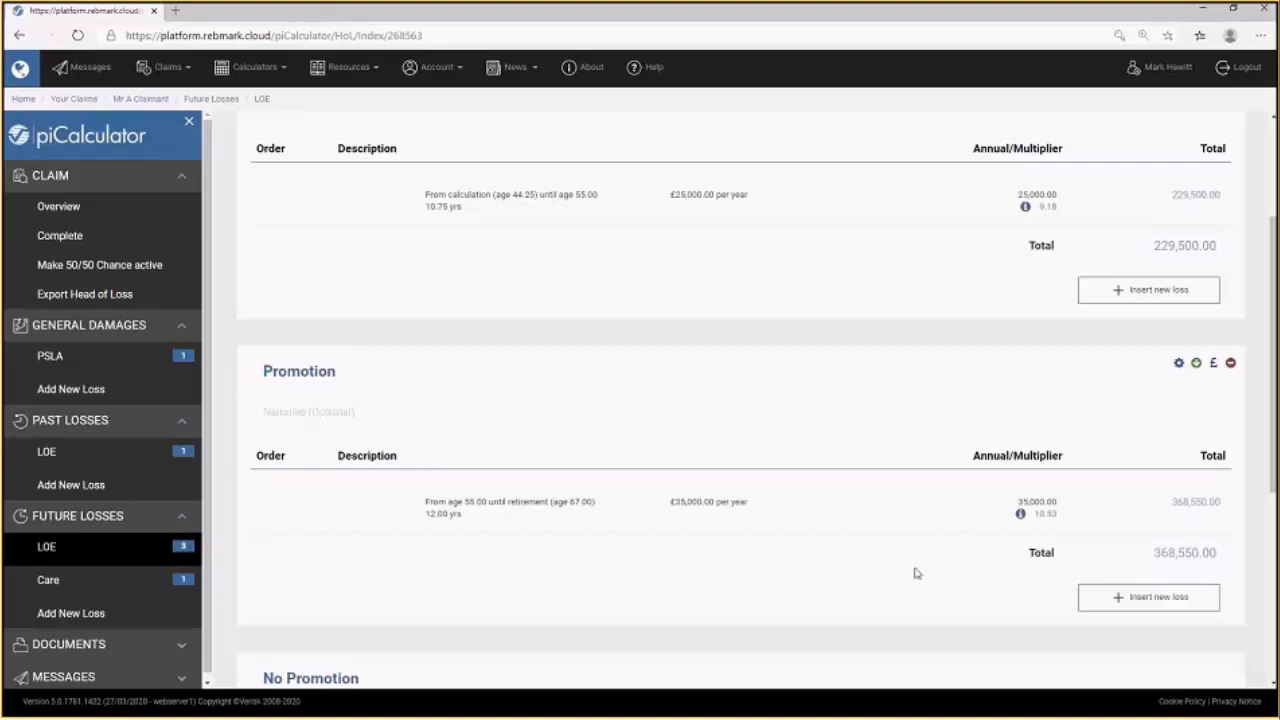
Exclude the No Promotion section from the Definite Promotion scenario and set its 50/50 Chance chance to 50 %.
scroll(914, 573, down, 3)
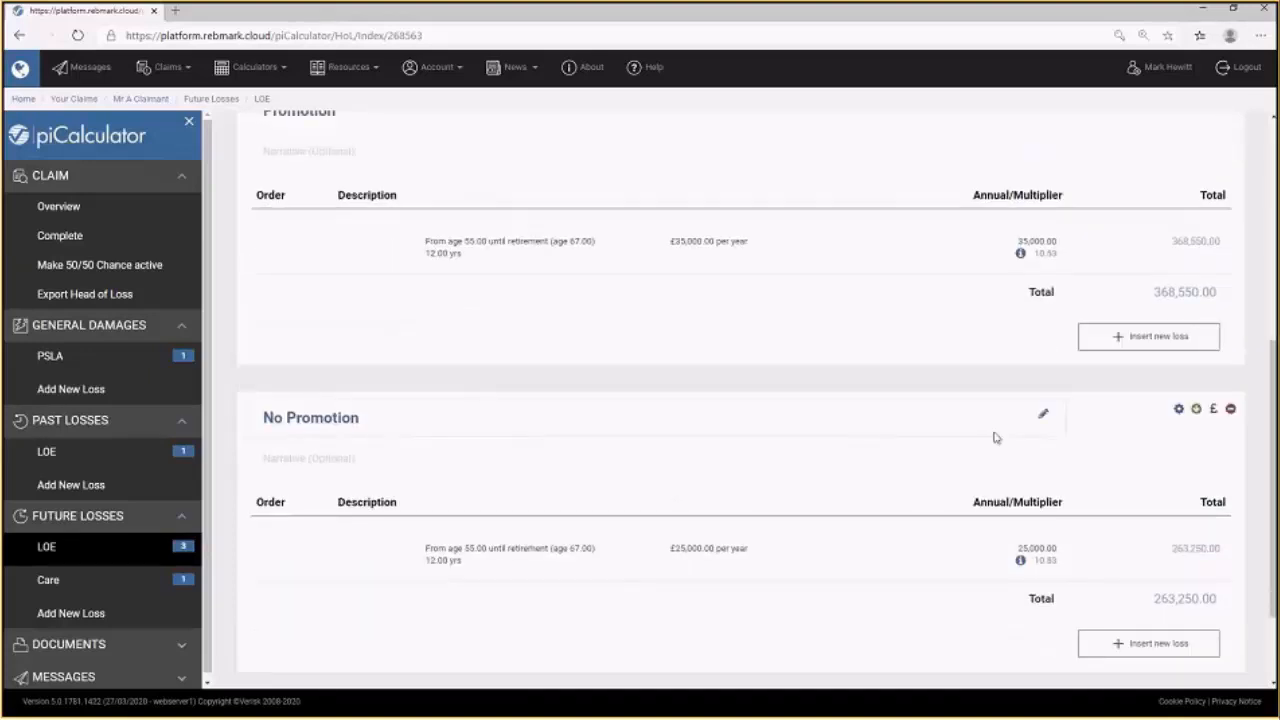
click(1179, 410)
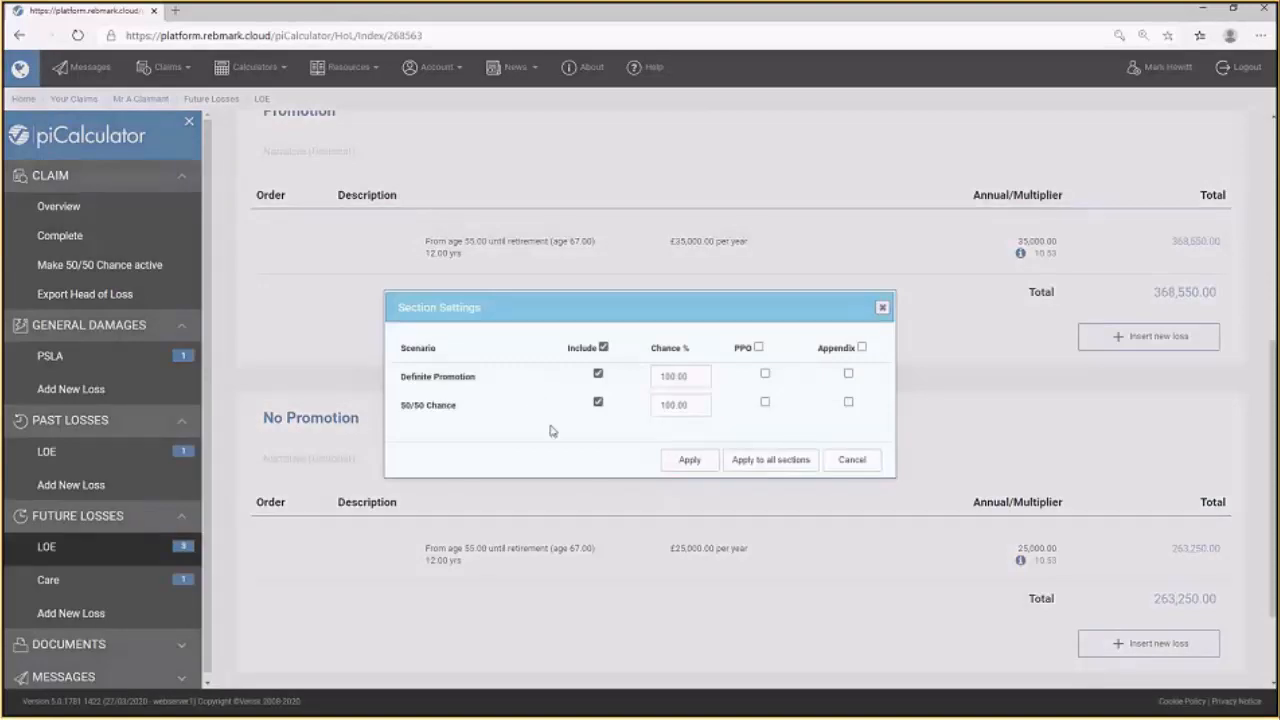
click(598, 375)
click(683, 404)
key(ctrl+a)
text(50)
click(703, 467)
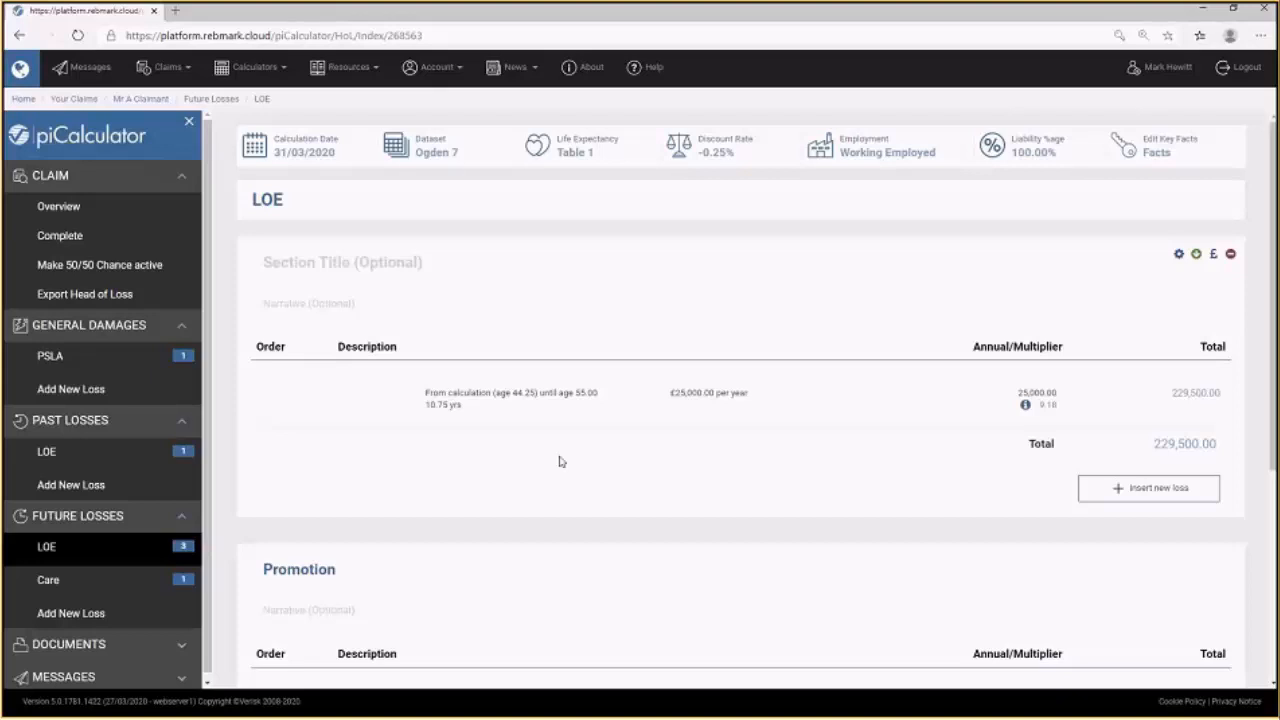
Make the 50/50 Chance scenario active and review the LOE sections' discounted totals.
scroll(858, 466, down, 3)
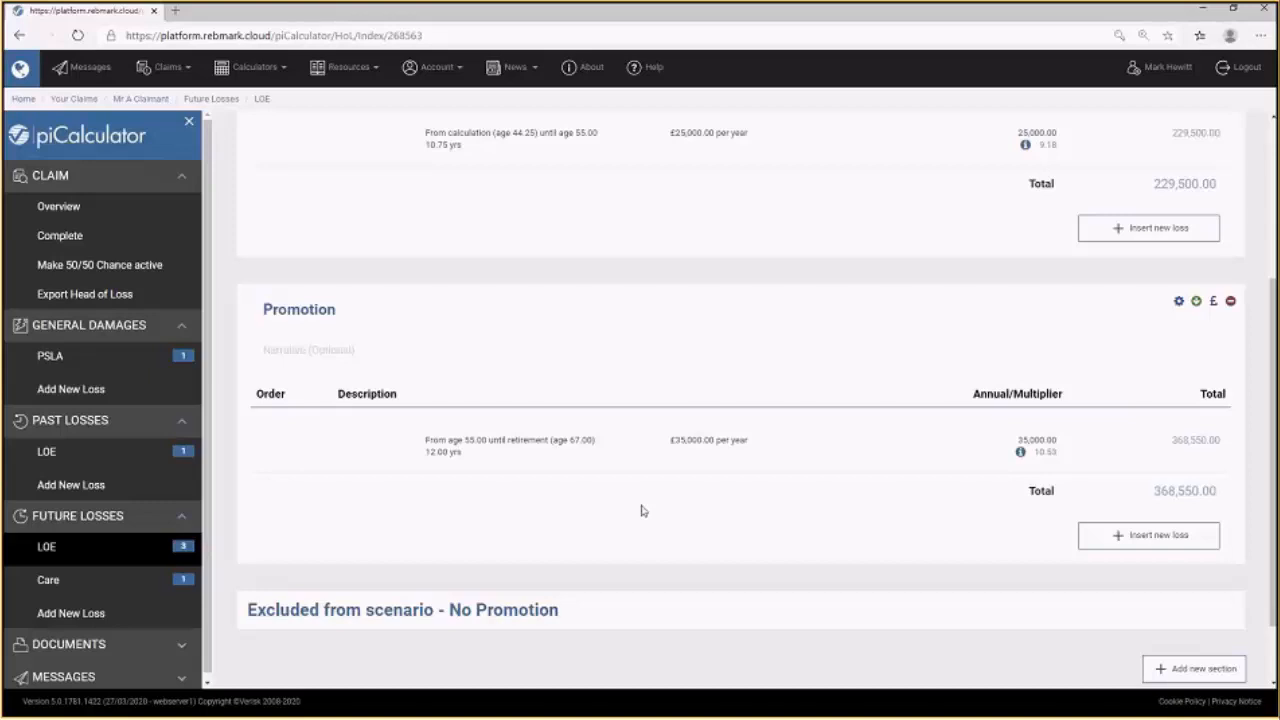
click(117, 266)
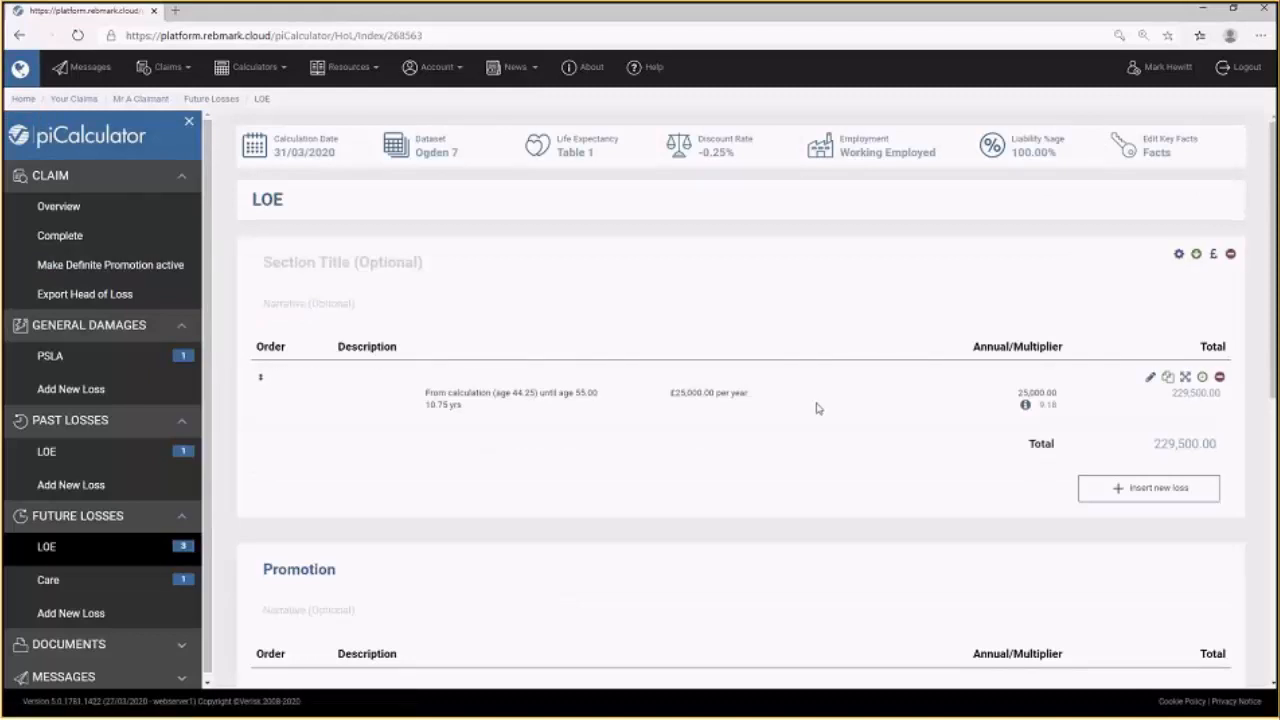
scroll(816, 408, down, 3)
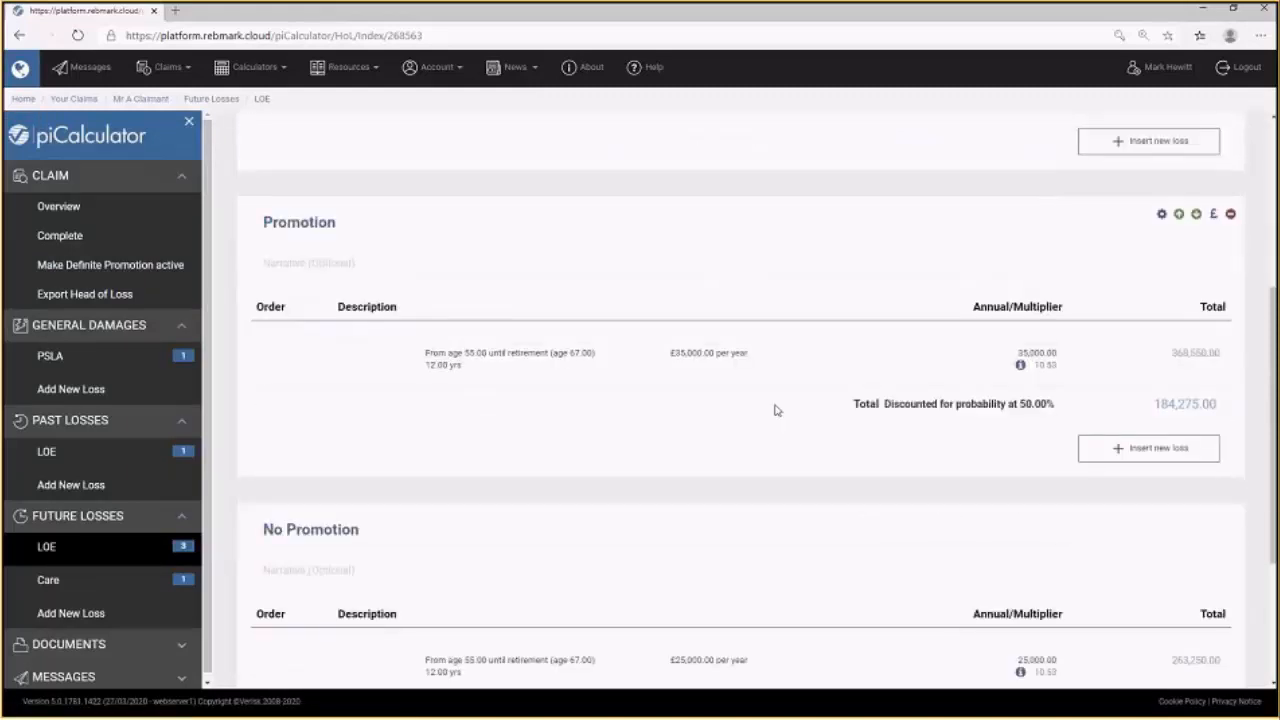
scroll(775, 410, up, 2)
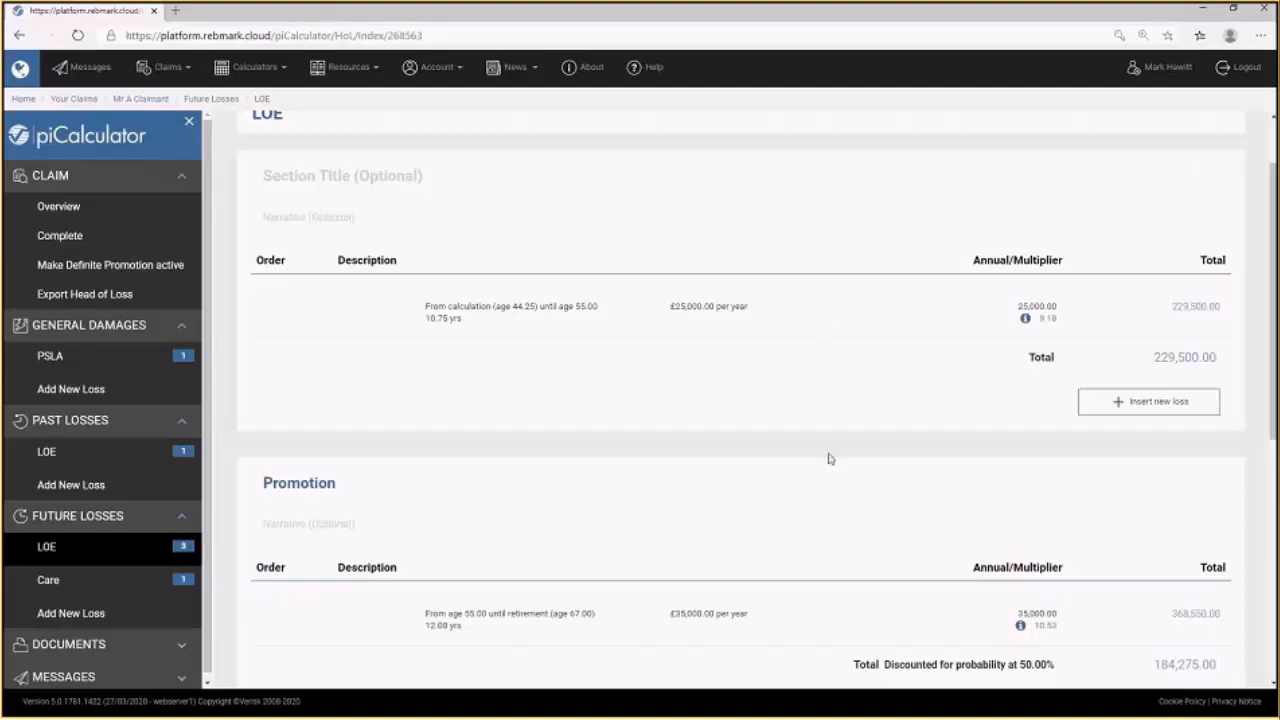
scroll(800, 486, down, 2)
scroll(800, 487, down, 1)
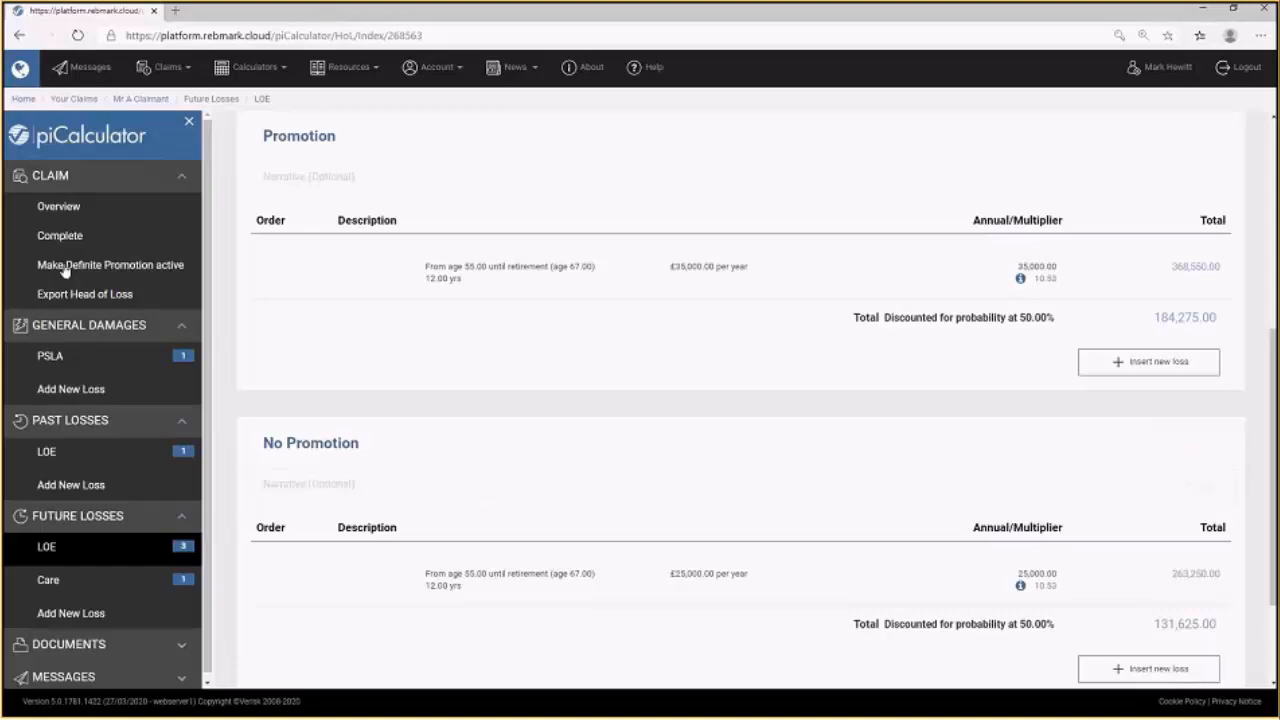
Export the claim as an Excel document including both the 50/50 Chance and Definite Promotion scenarios.
click(56, 210)
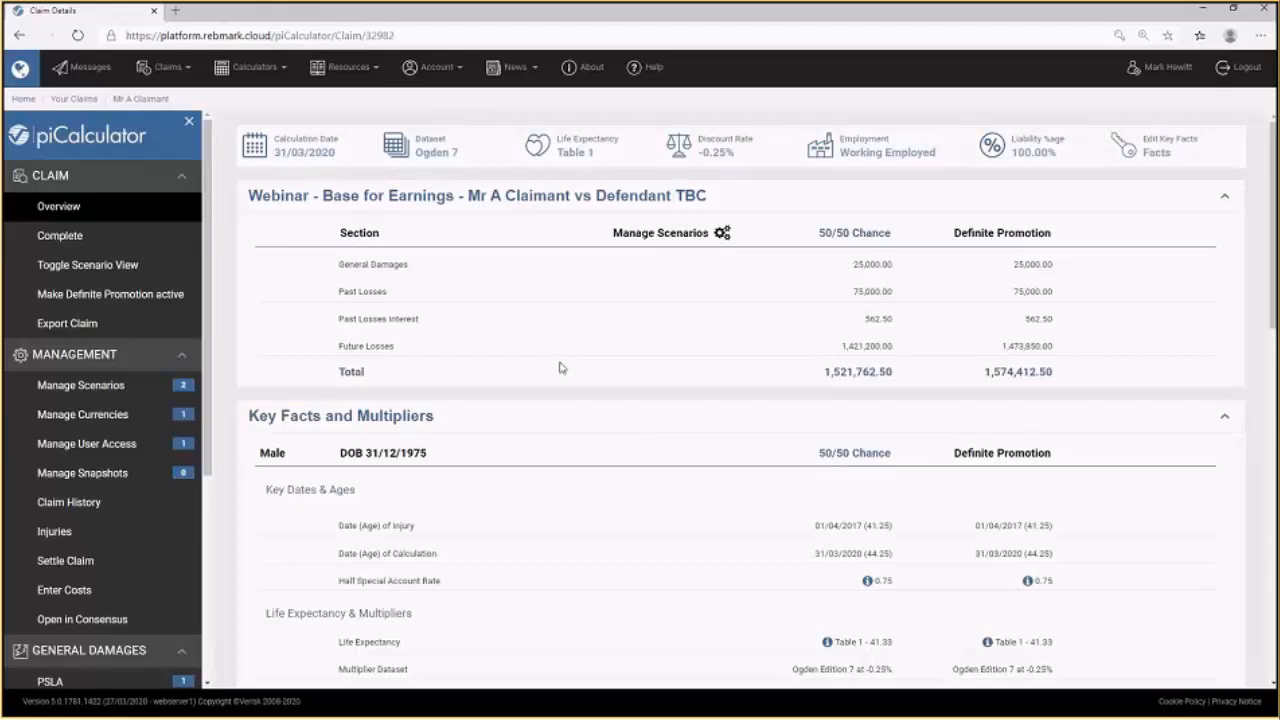
click(84, 330)
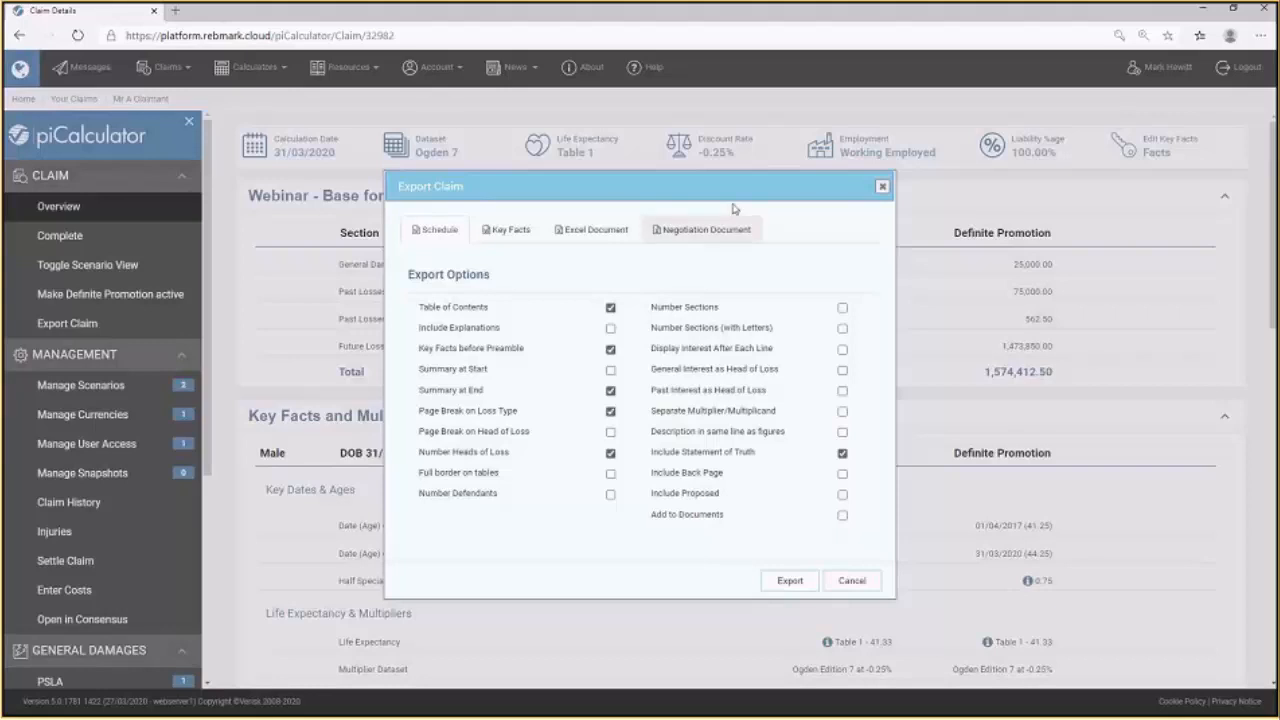
drag(741, 182, 531, 186)
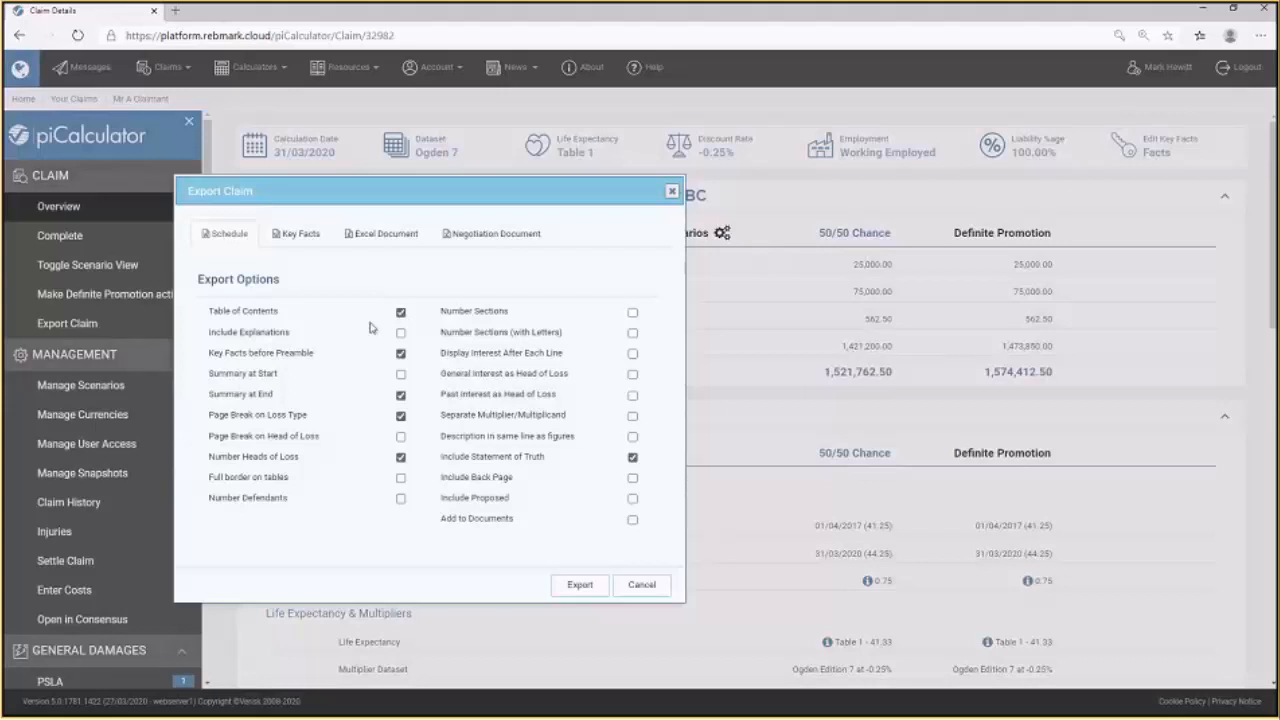
click(298, 241)
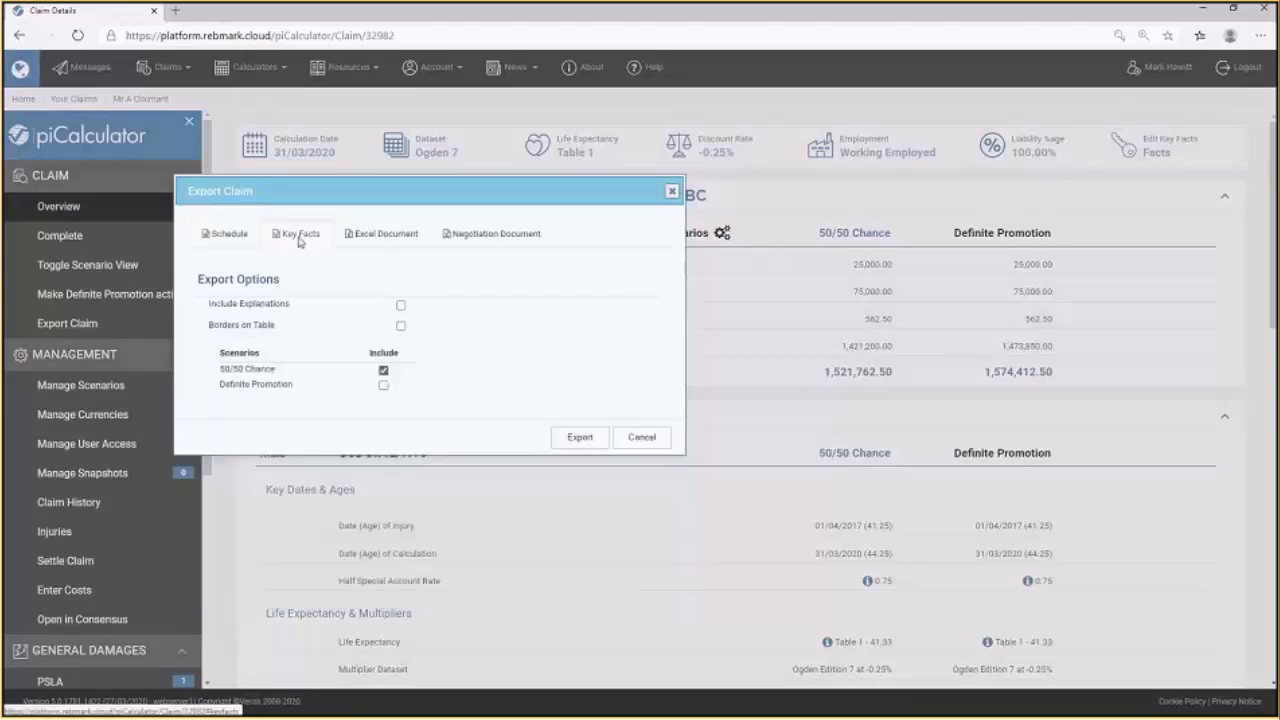
click(383, 240)
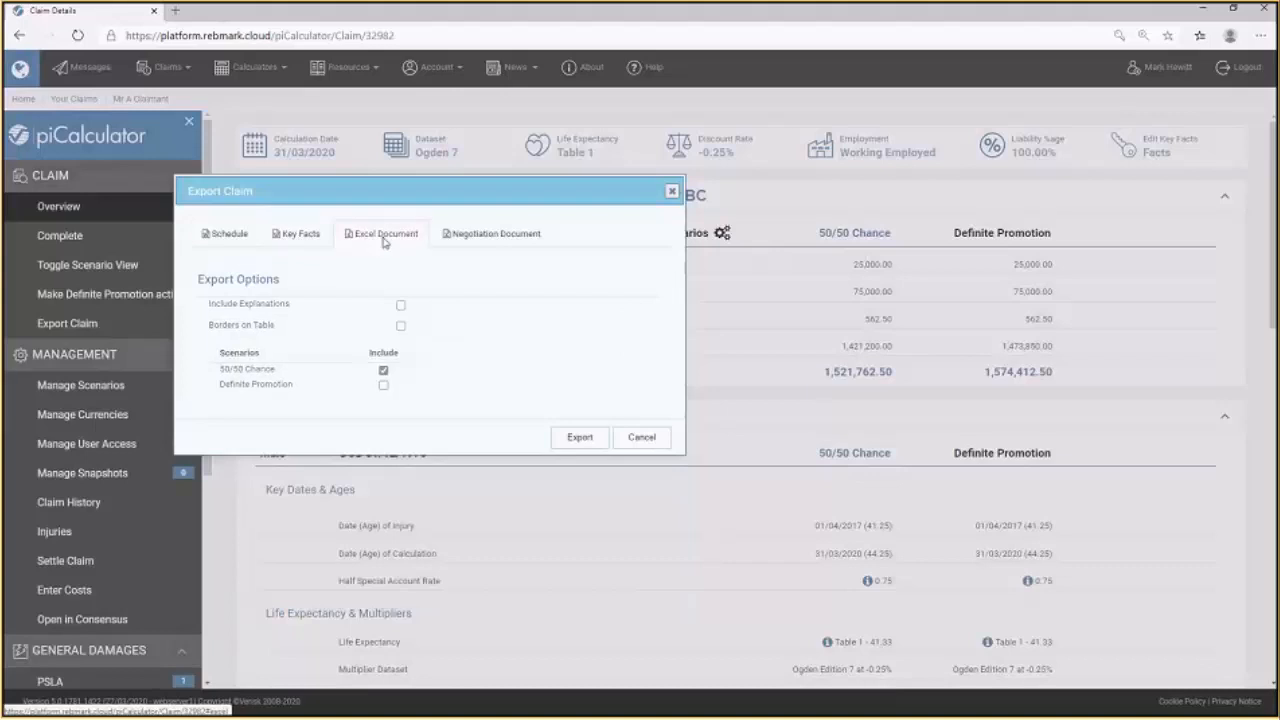
click(287, 241)
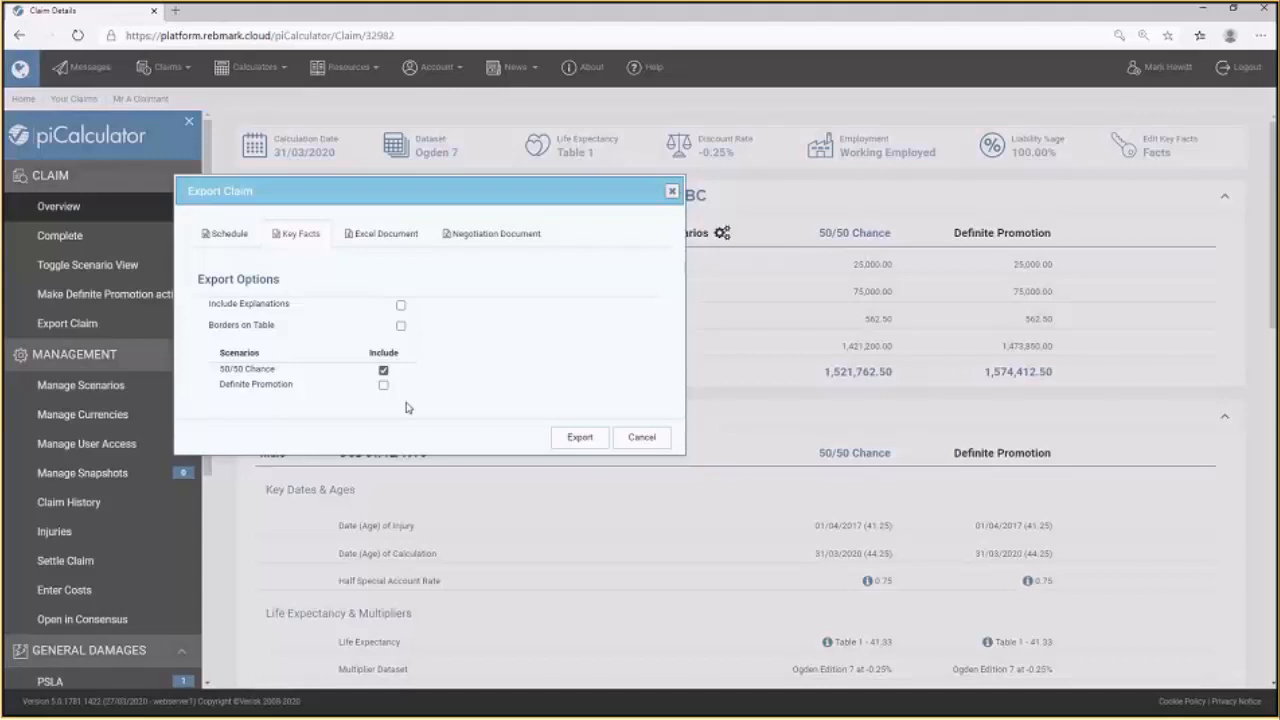
click(381, 233)
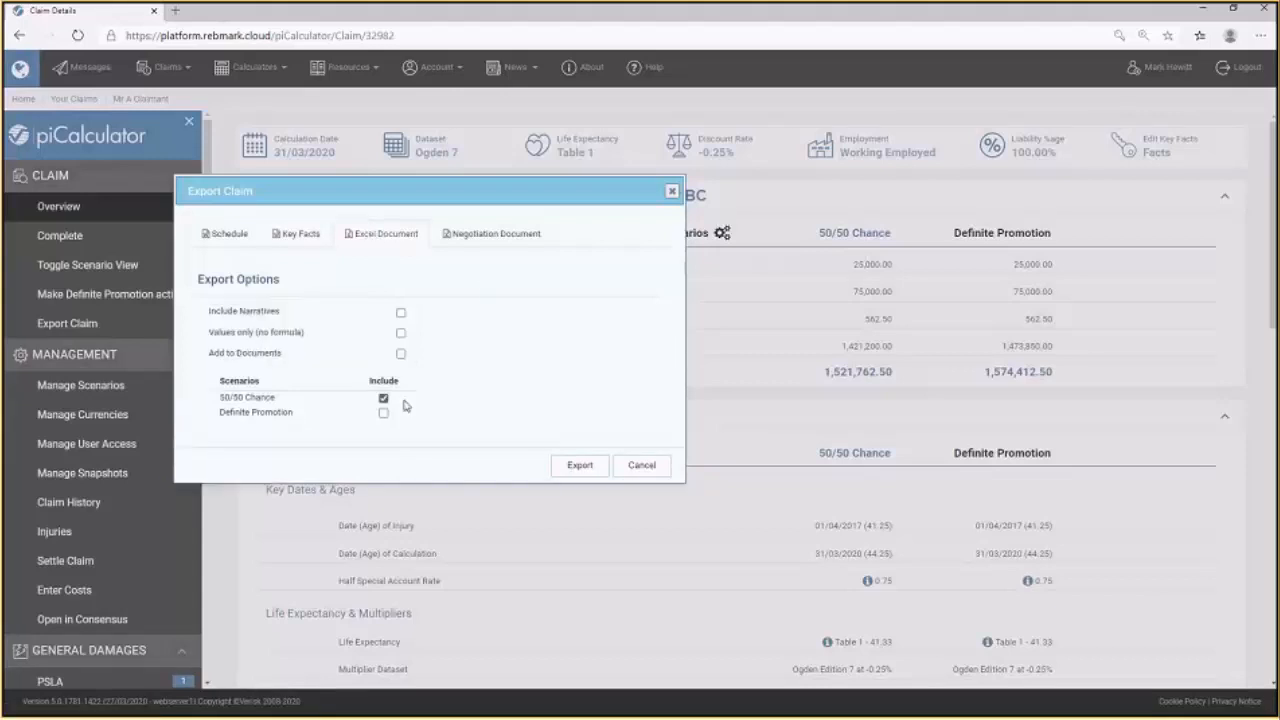
click(383, 412)
click(580, 466)
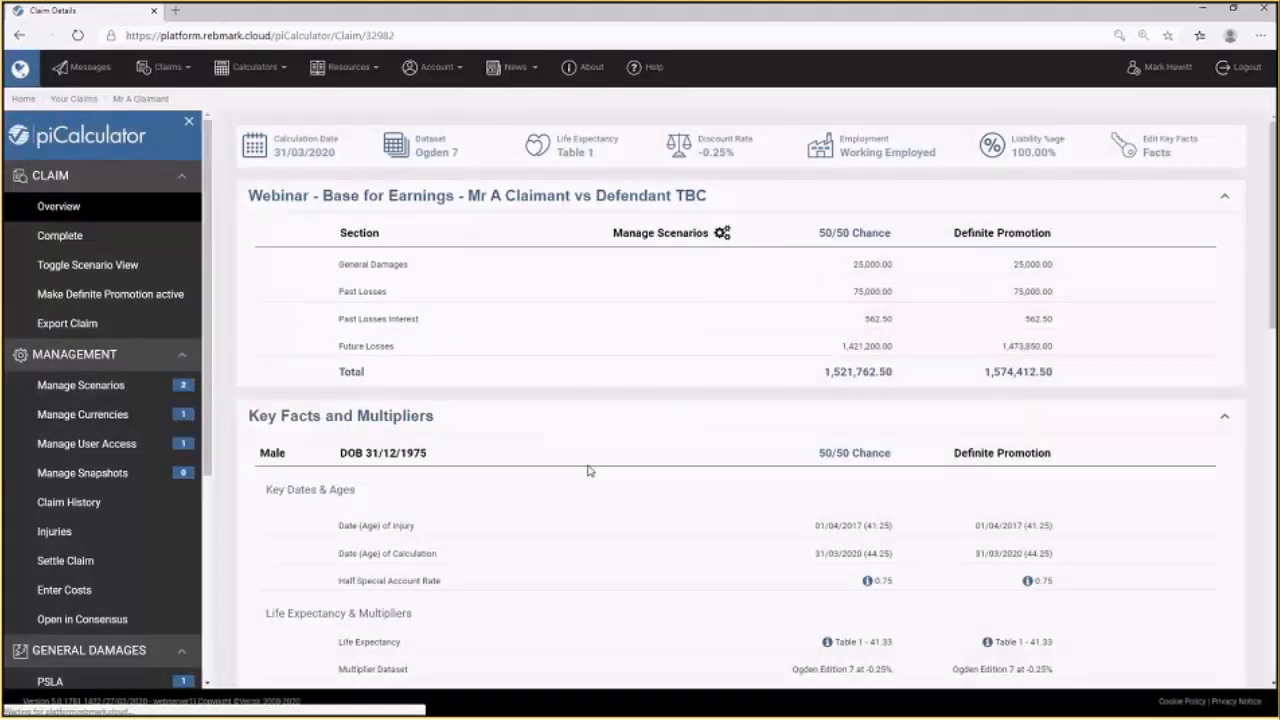
Open the exported Excel workbook, examine its Summary, 50 50 Chance and Definite Promotion sheets, then close it.
click(71, 707)
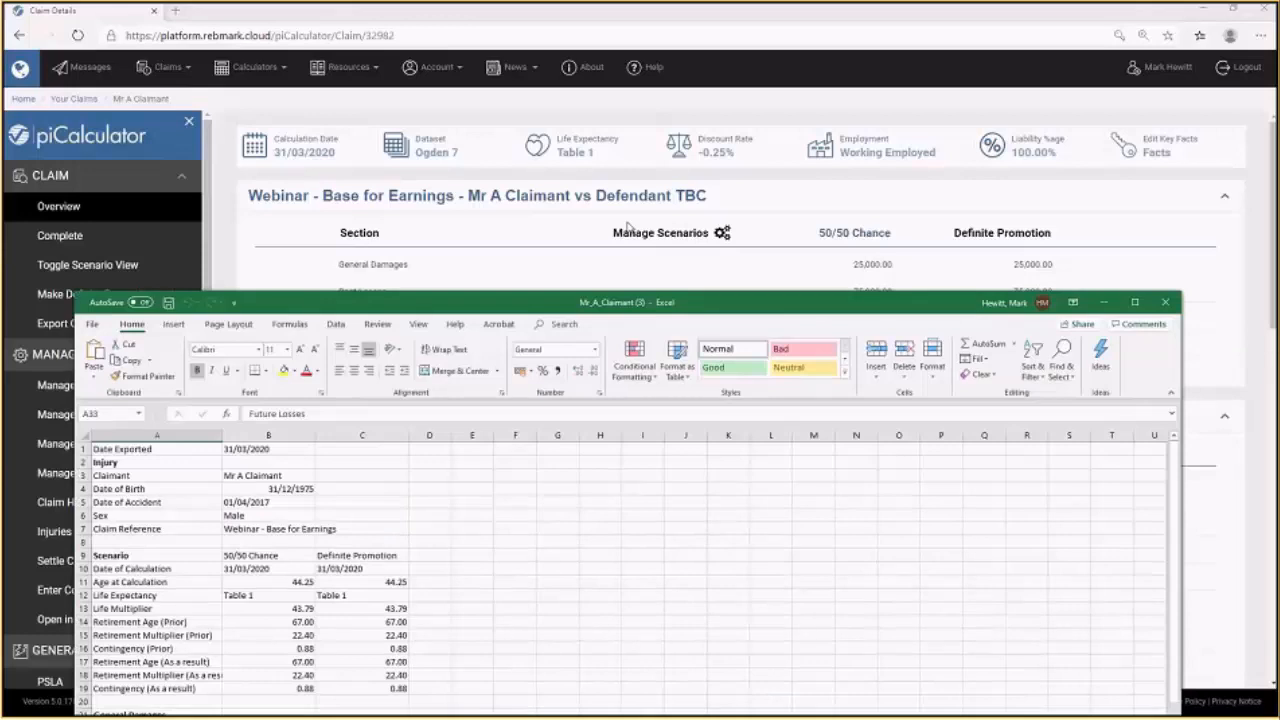
drag(628, 228, 575, 7)
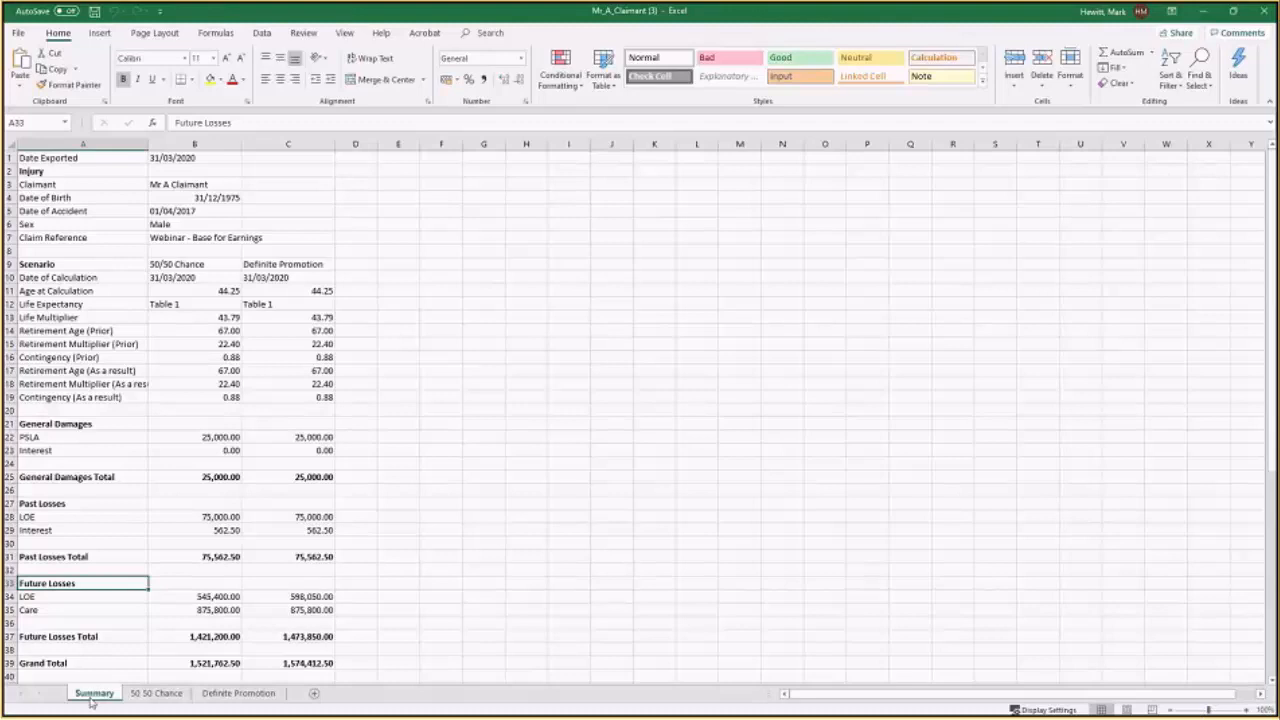
click(160, 693)
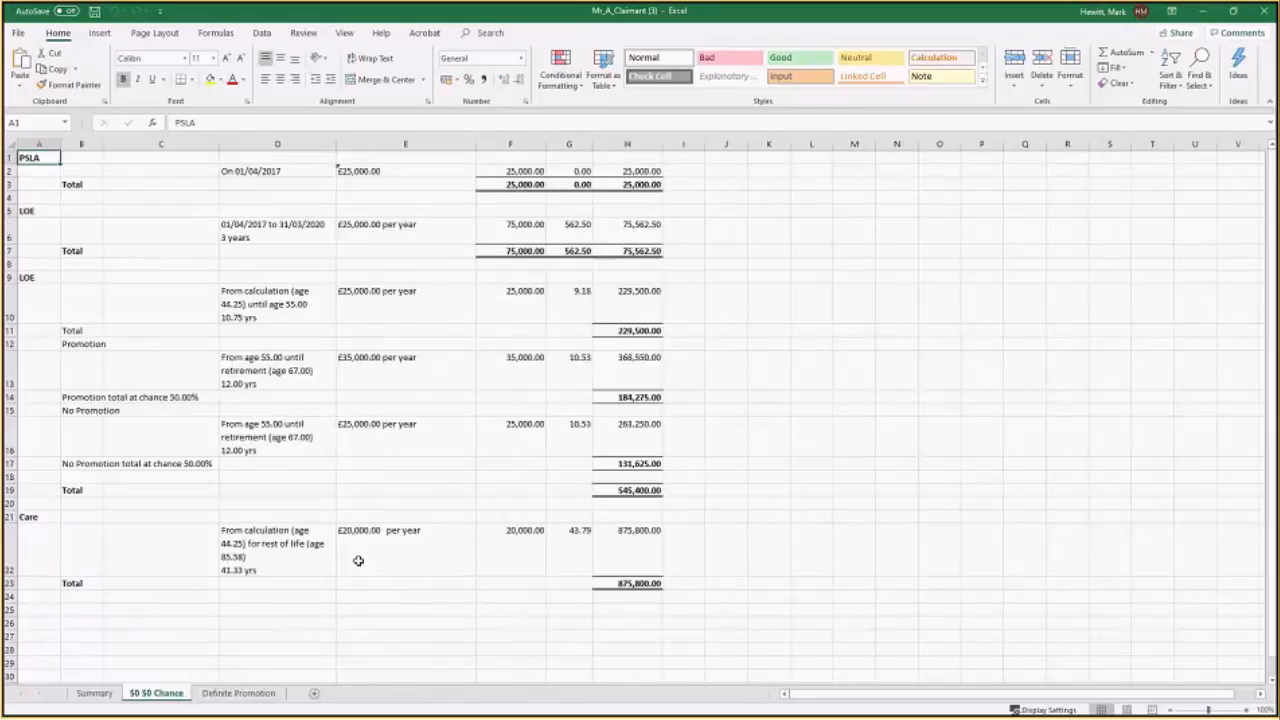
click(232, 693)
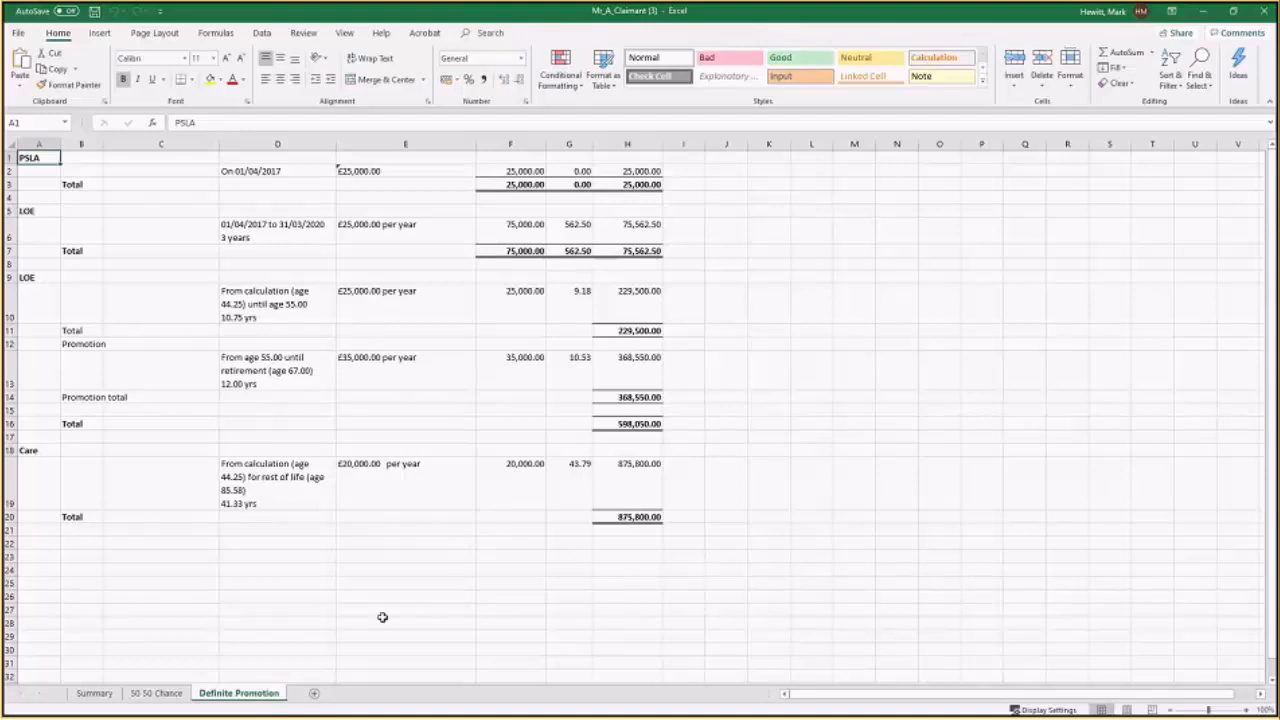
click(156, 693)
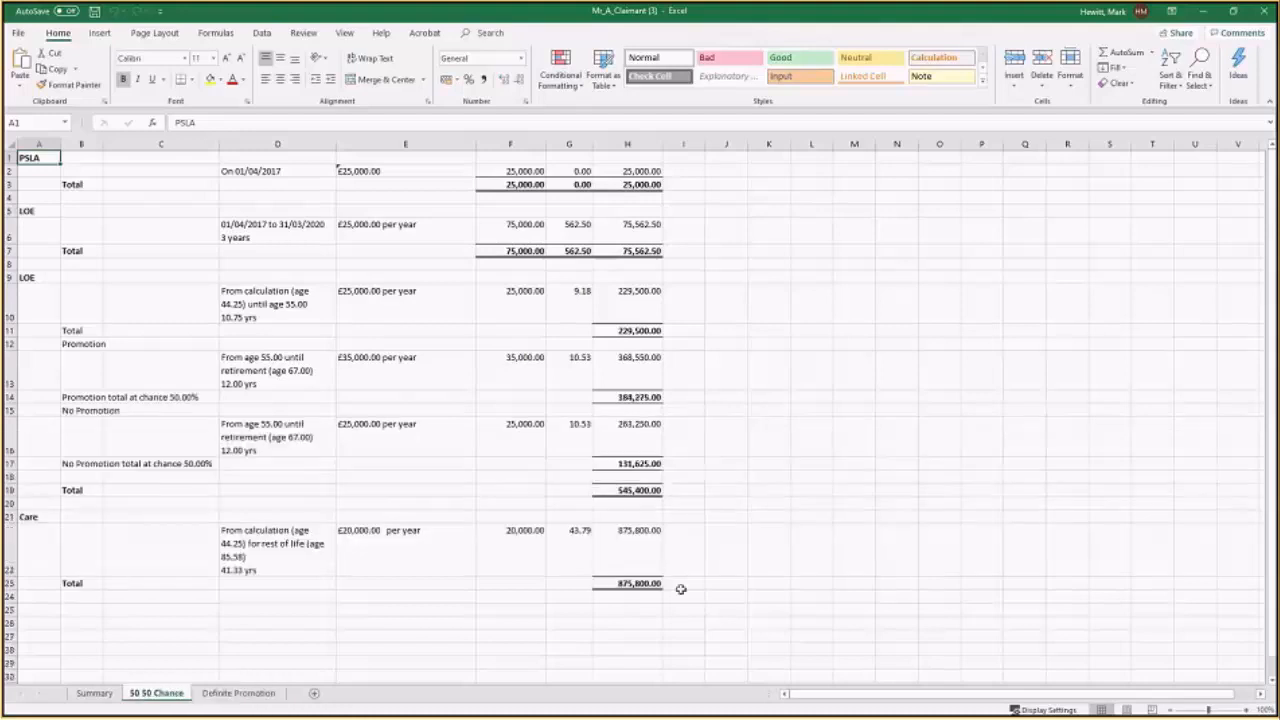
click(154, 399)
click(154, 464)
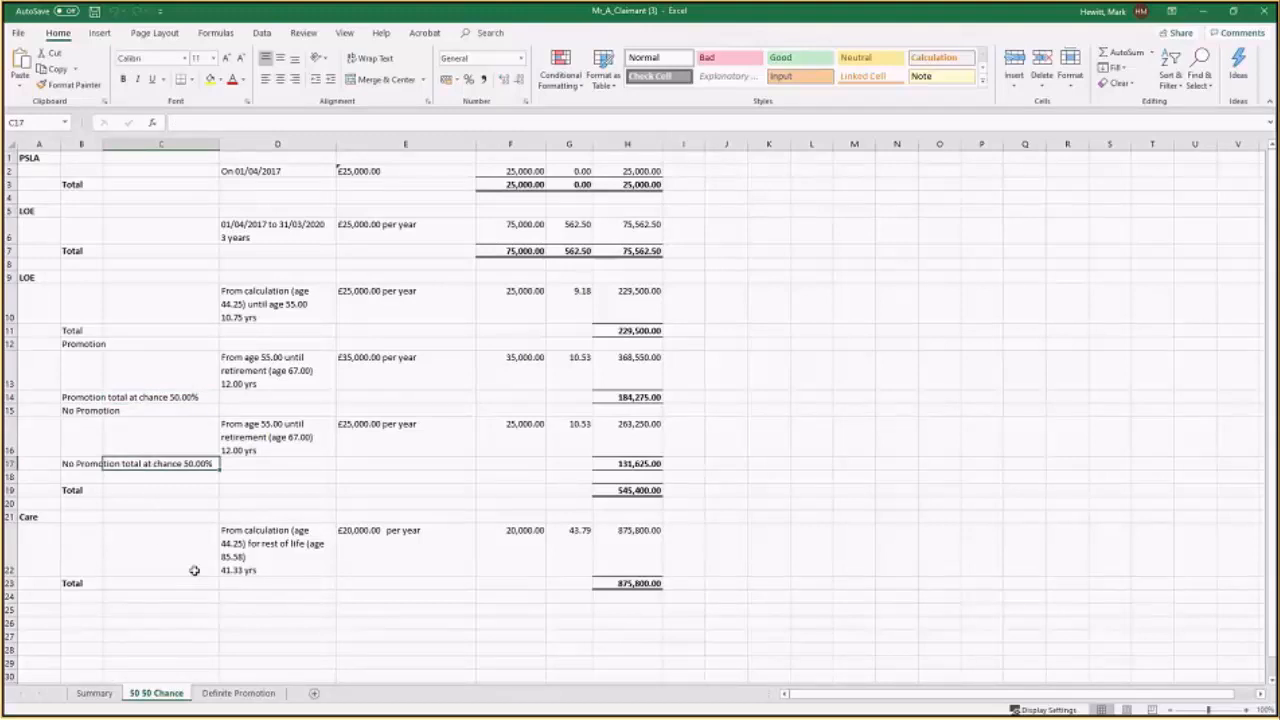
click(94, 693)
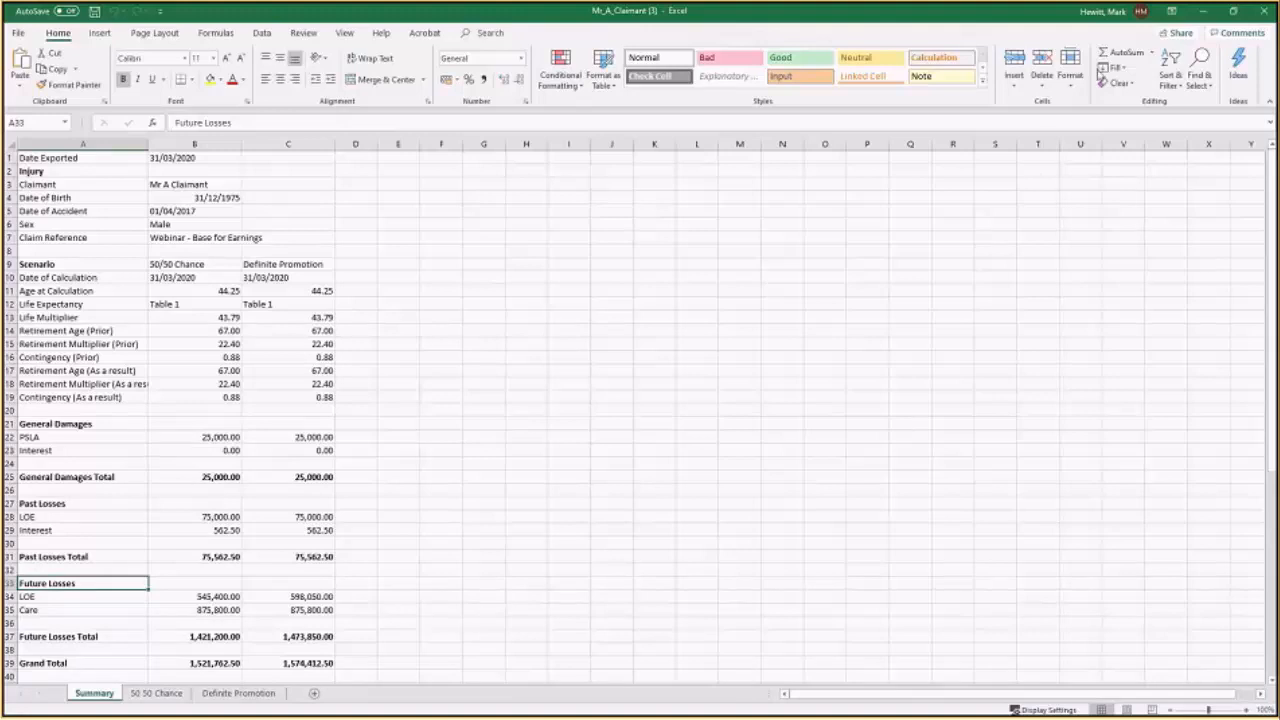
click(1266, 12)
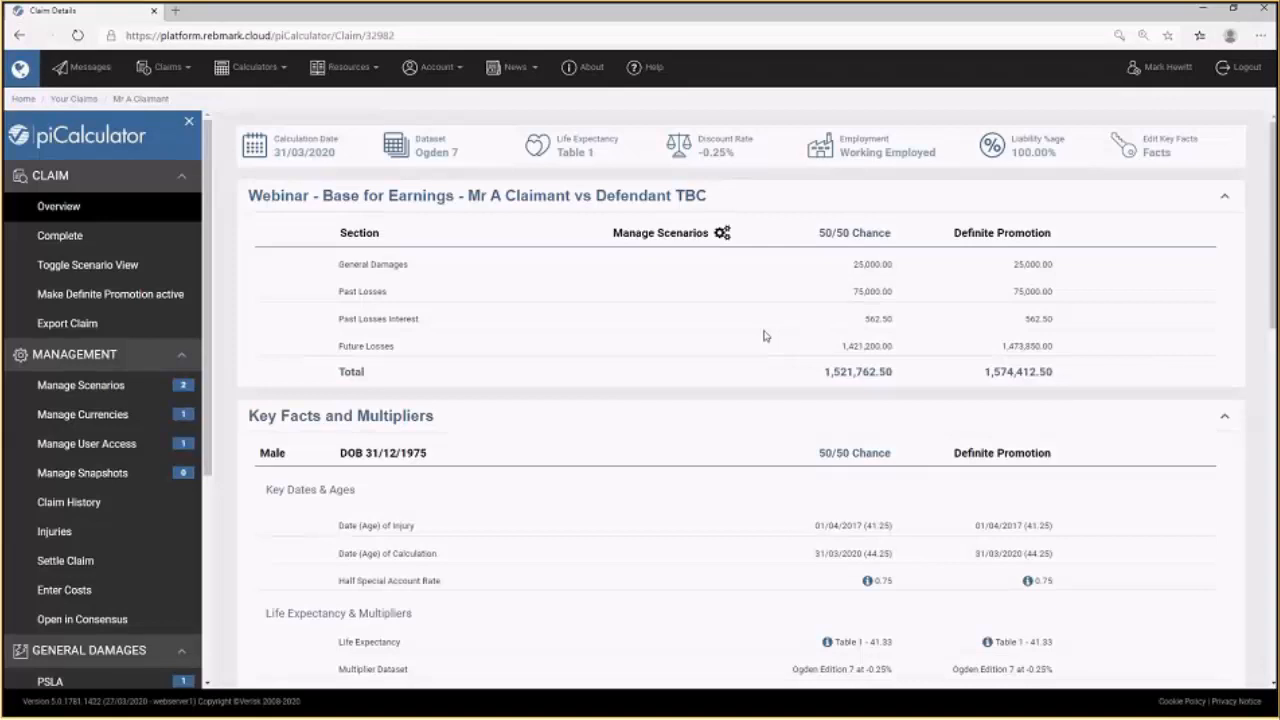